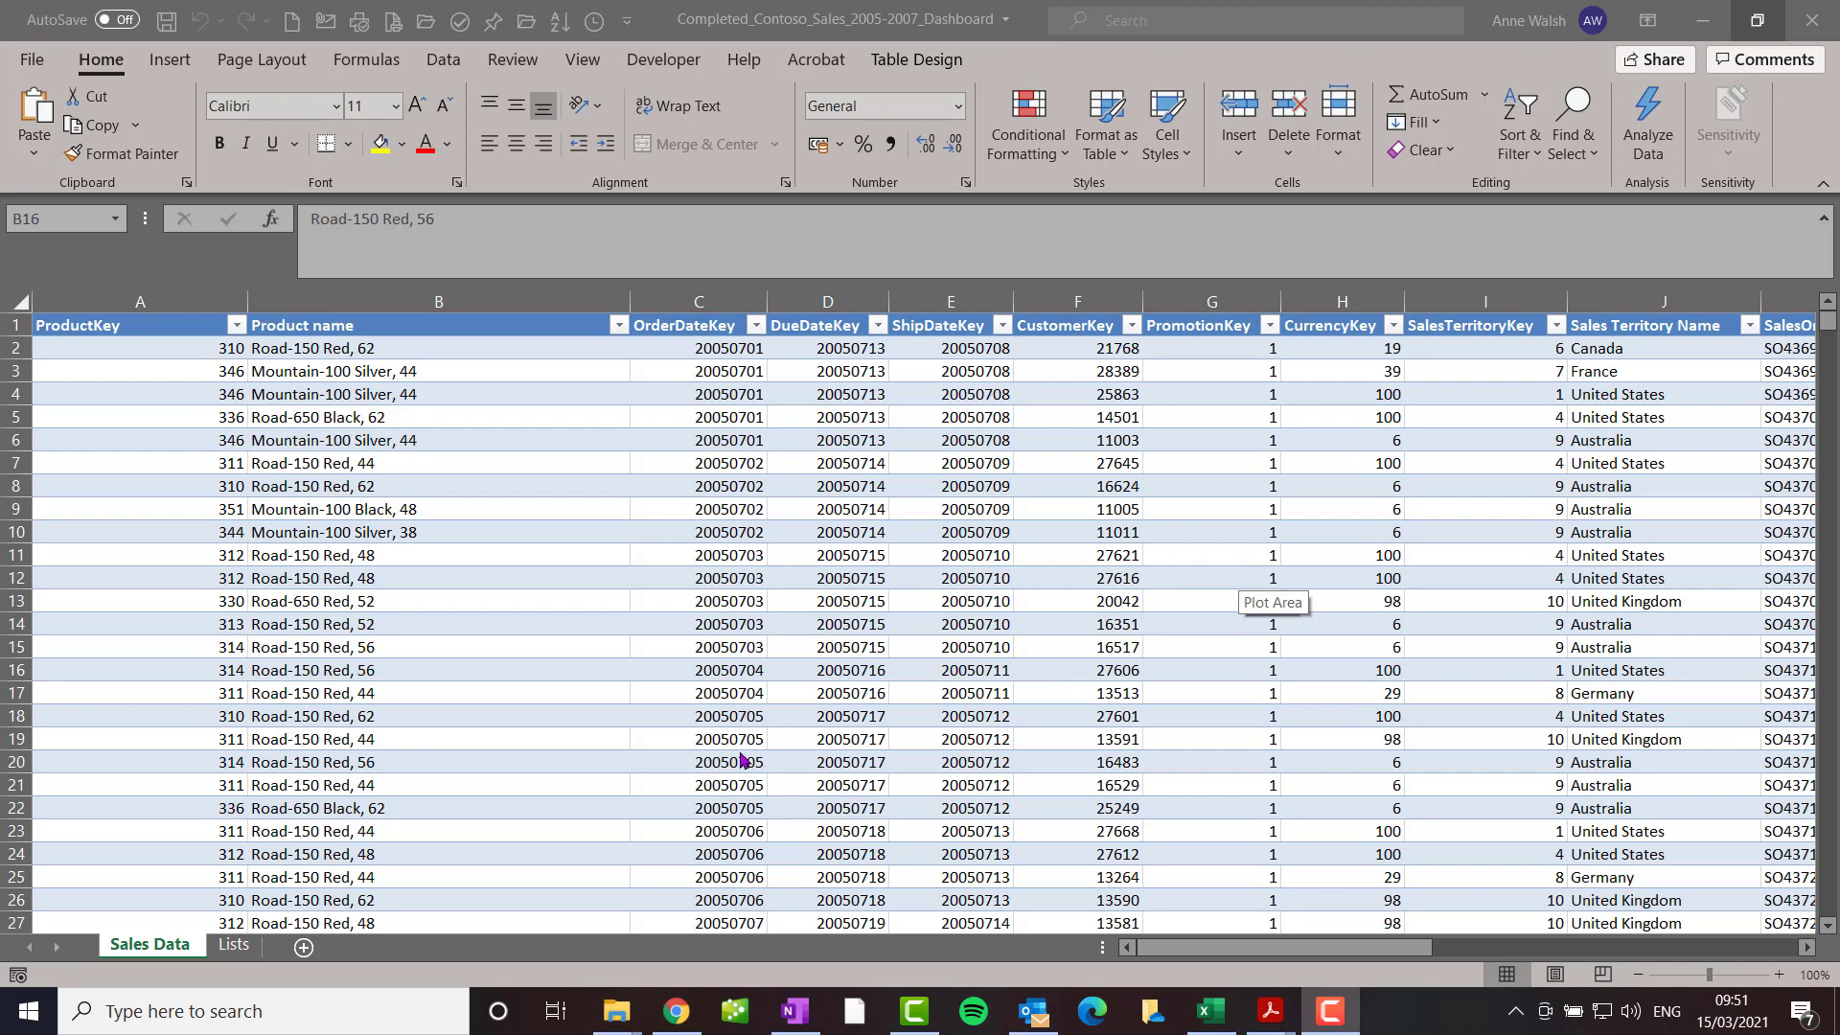
- Unhide the Dashboard sheet
right_click(155, 949)
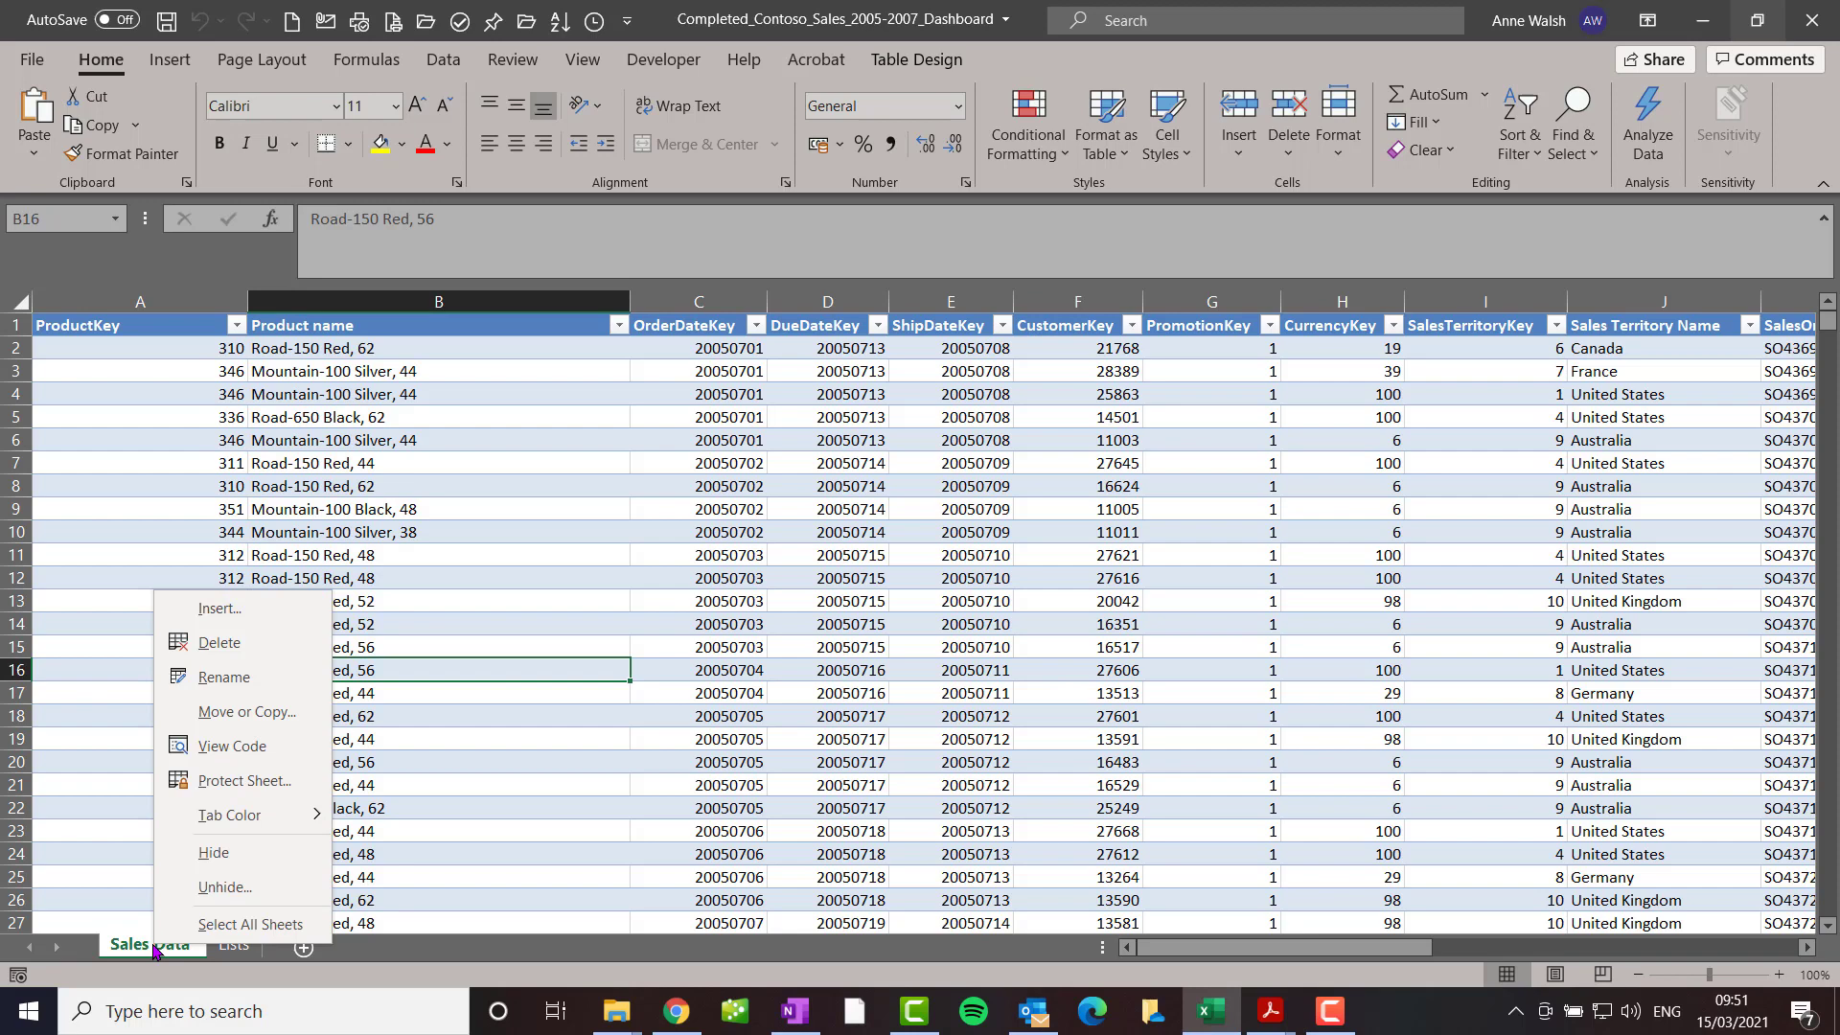
click(256, 894)
click(293, 952)
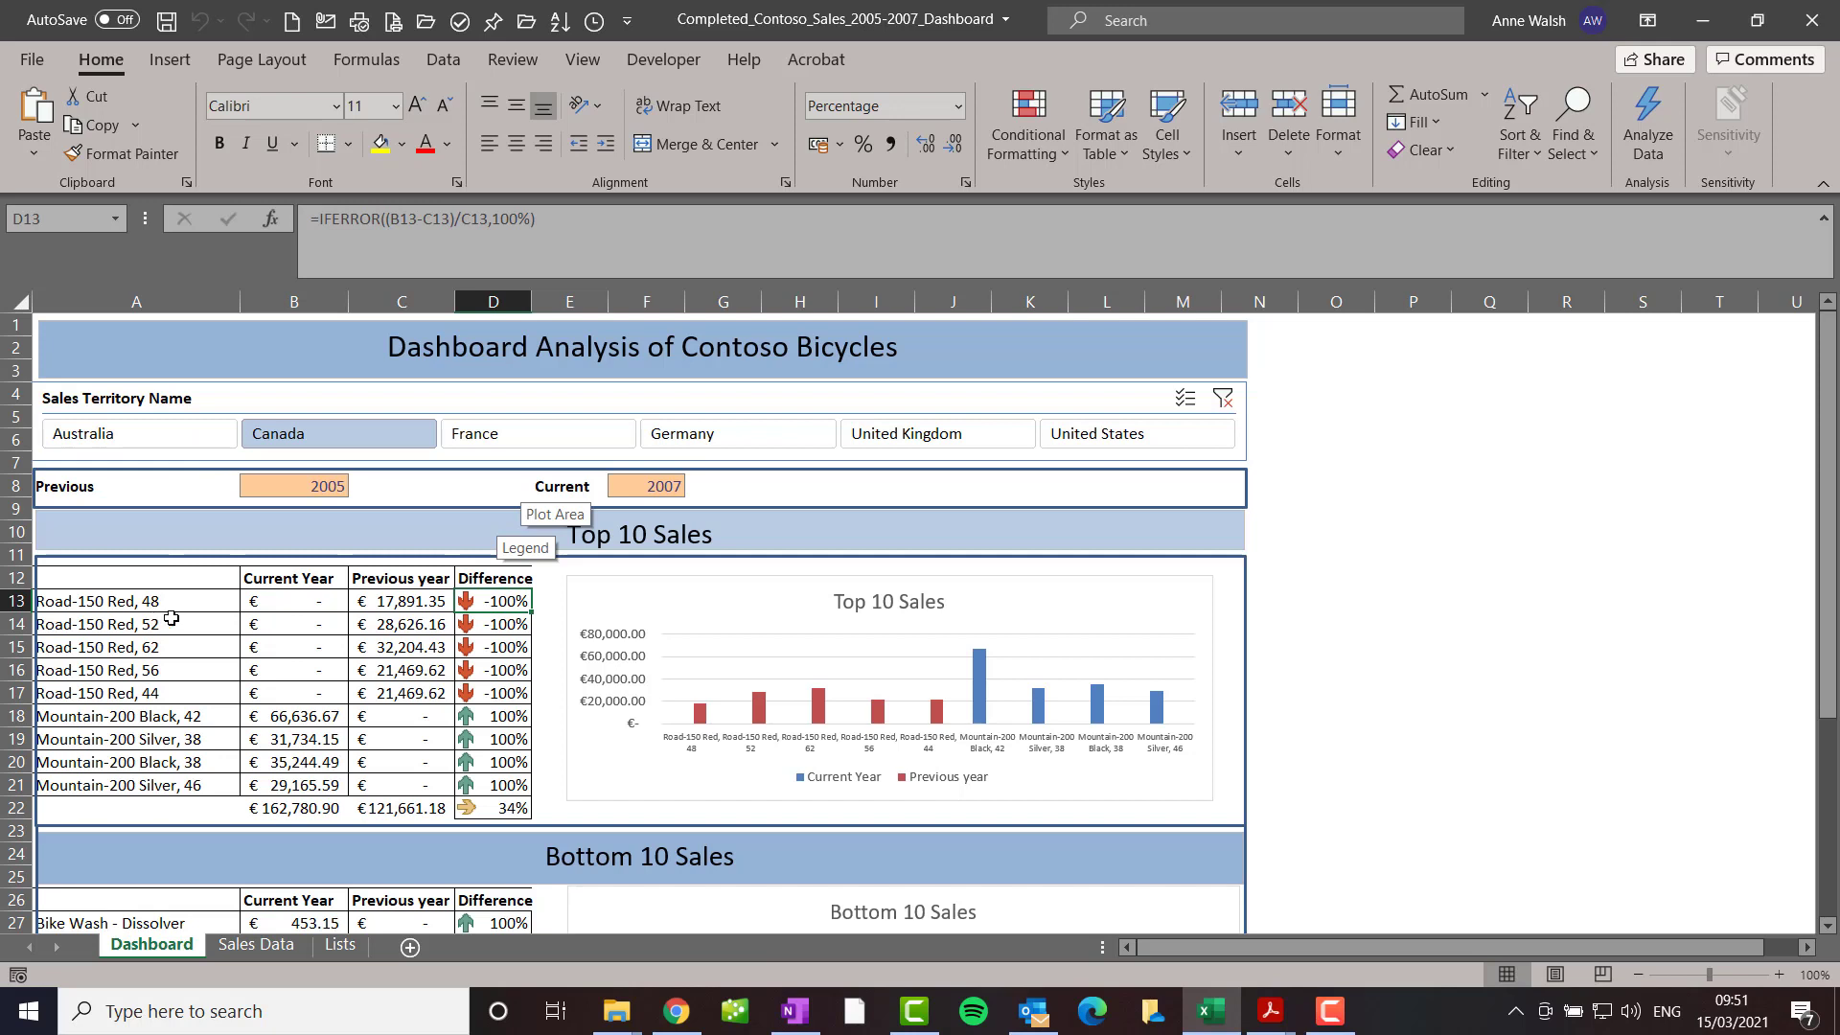
- Switch the Dashboard's territory slicer from Australia to France, then hide the Dashboard sheet
click(196, 433)
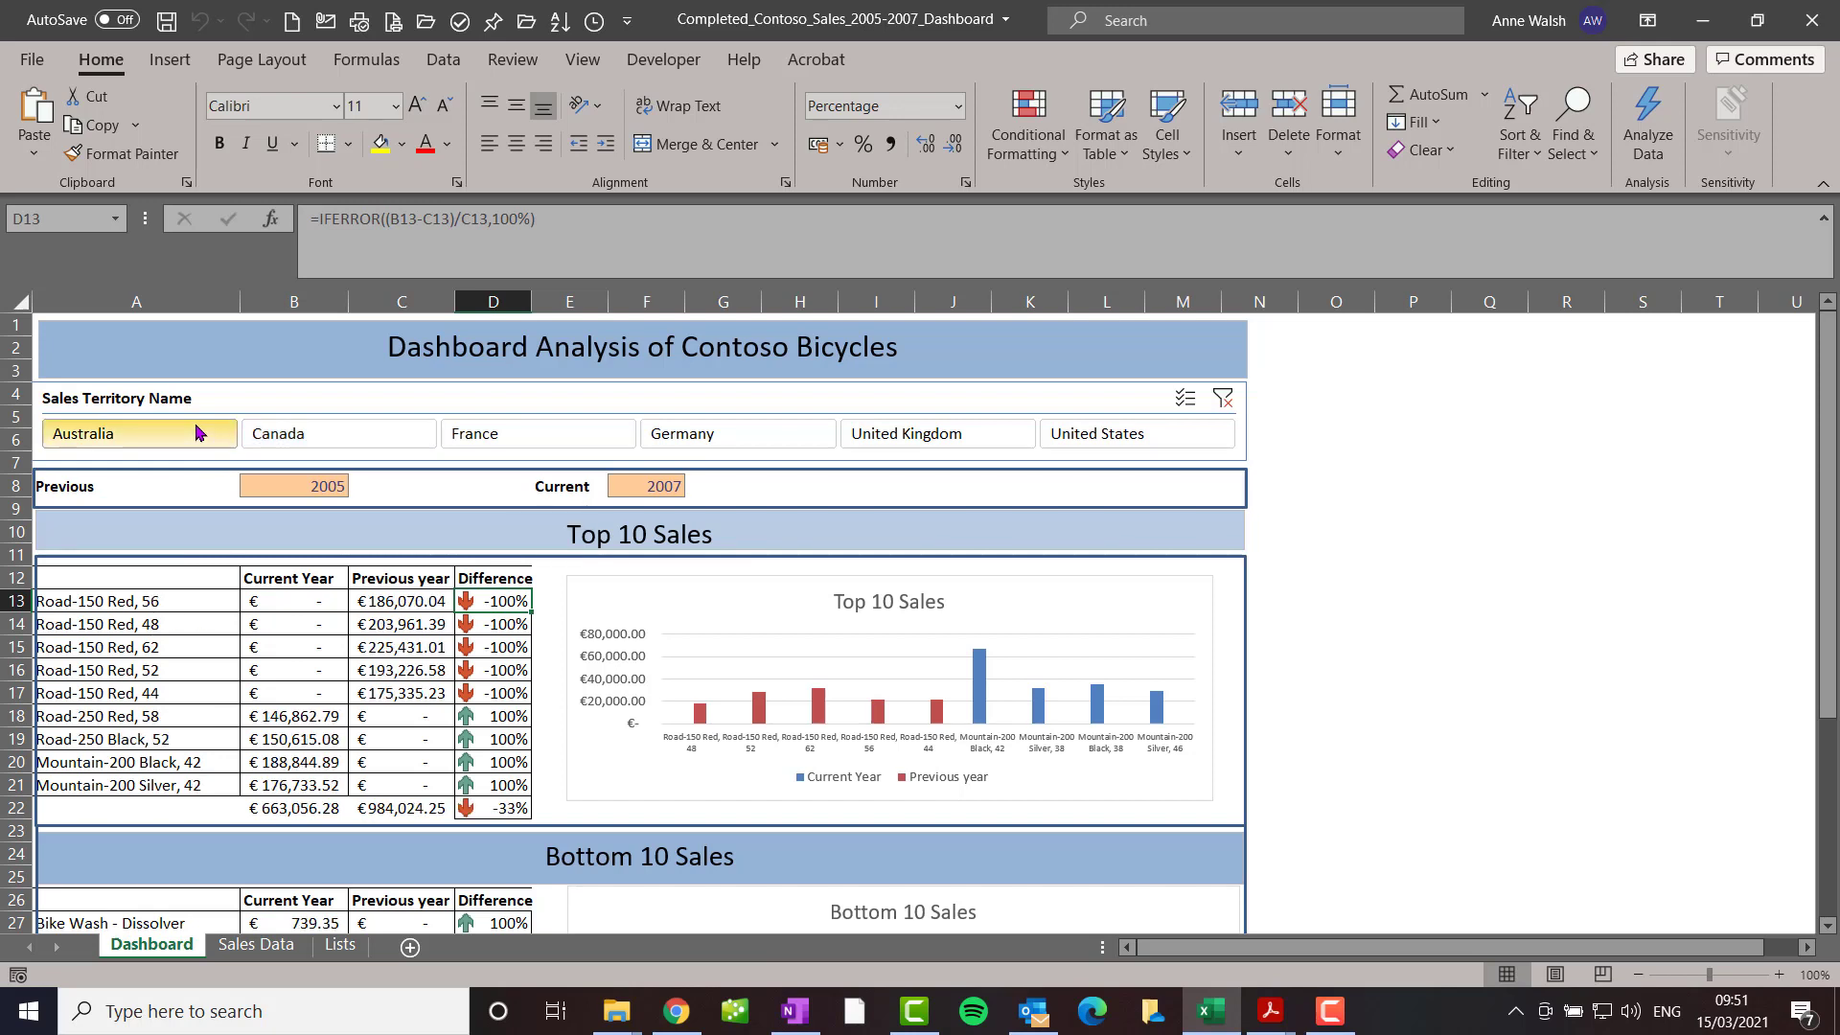
click(513, 438)
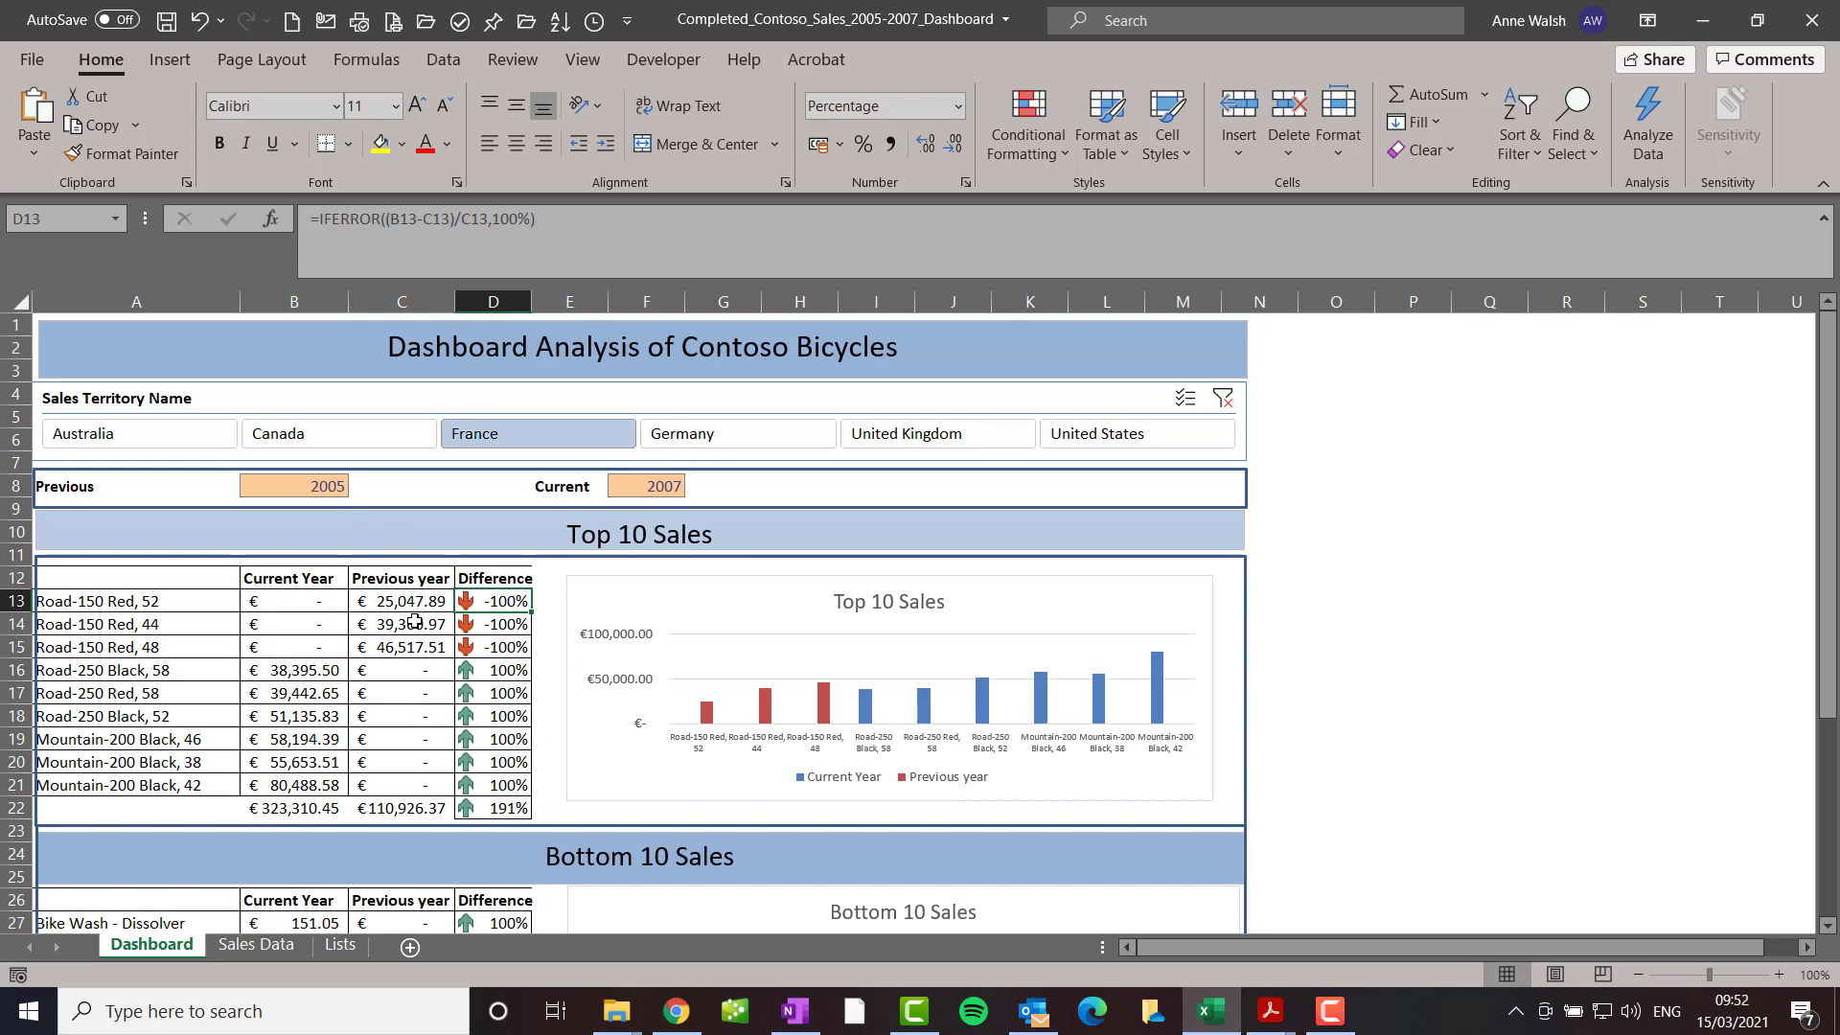
right_click(162, 946)
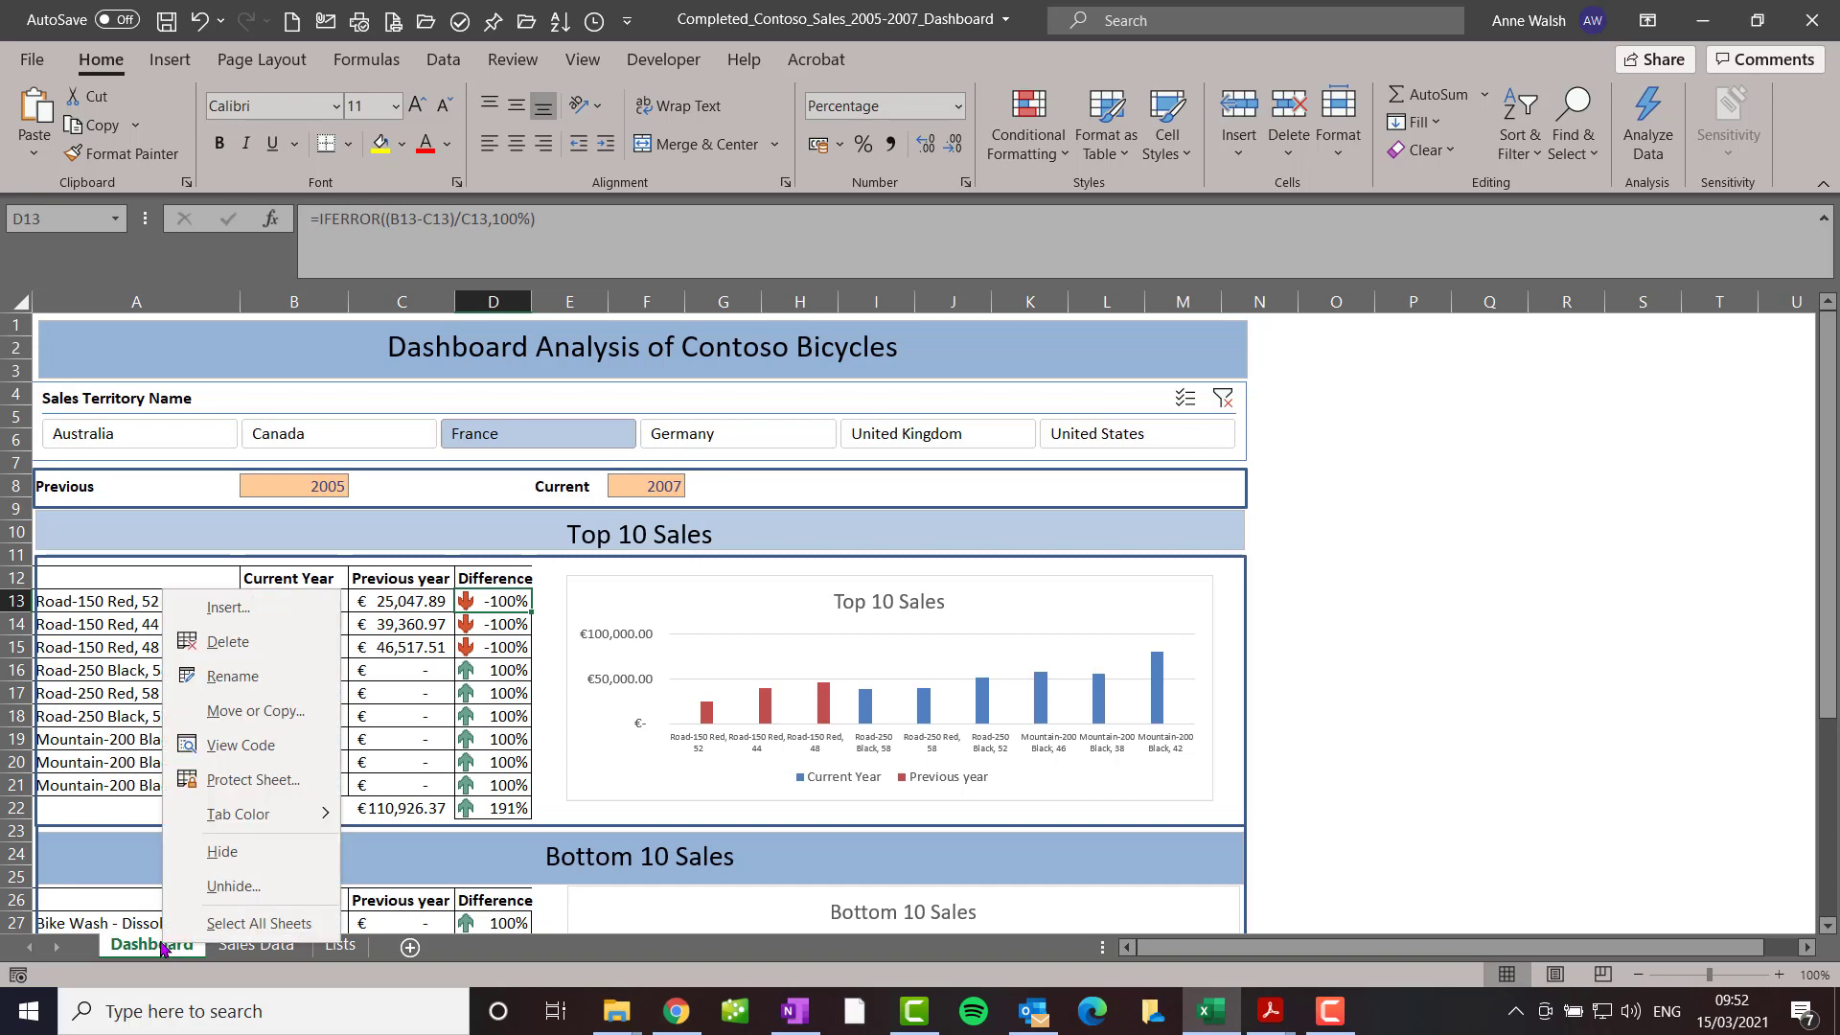
click(230, 851)
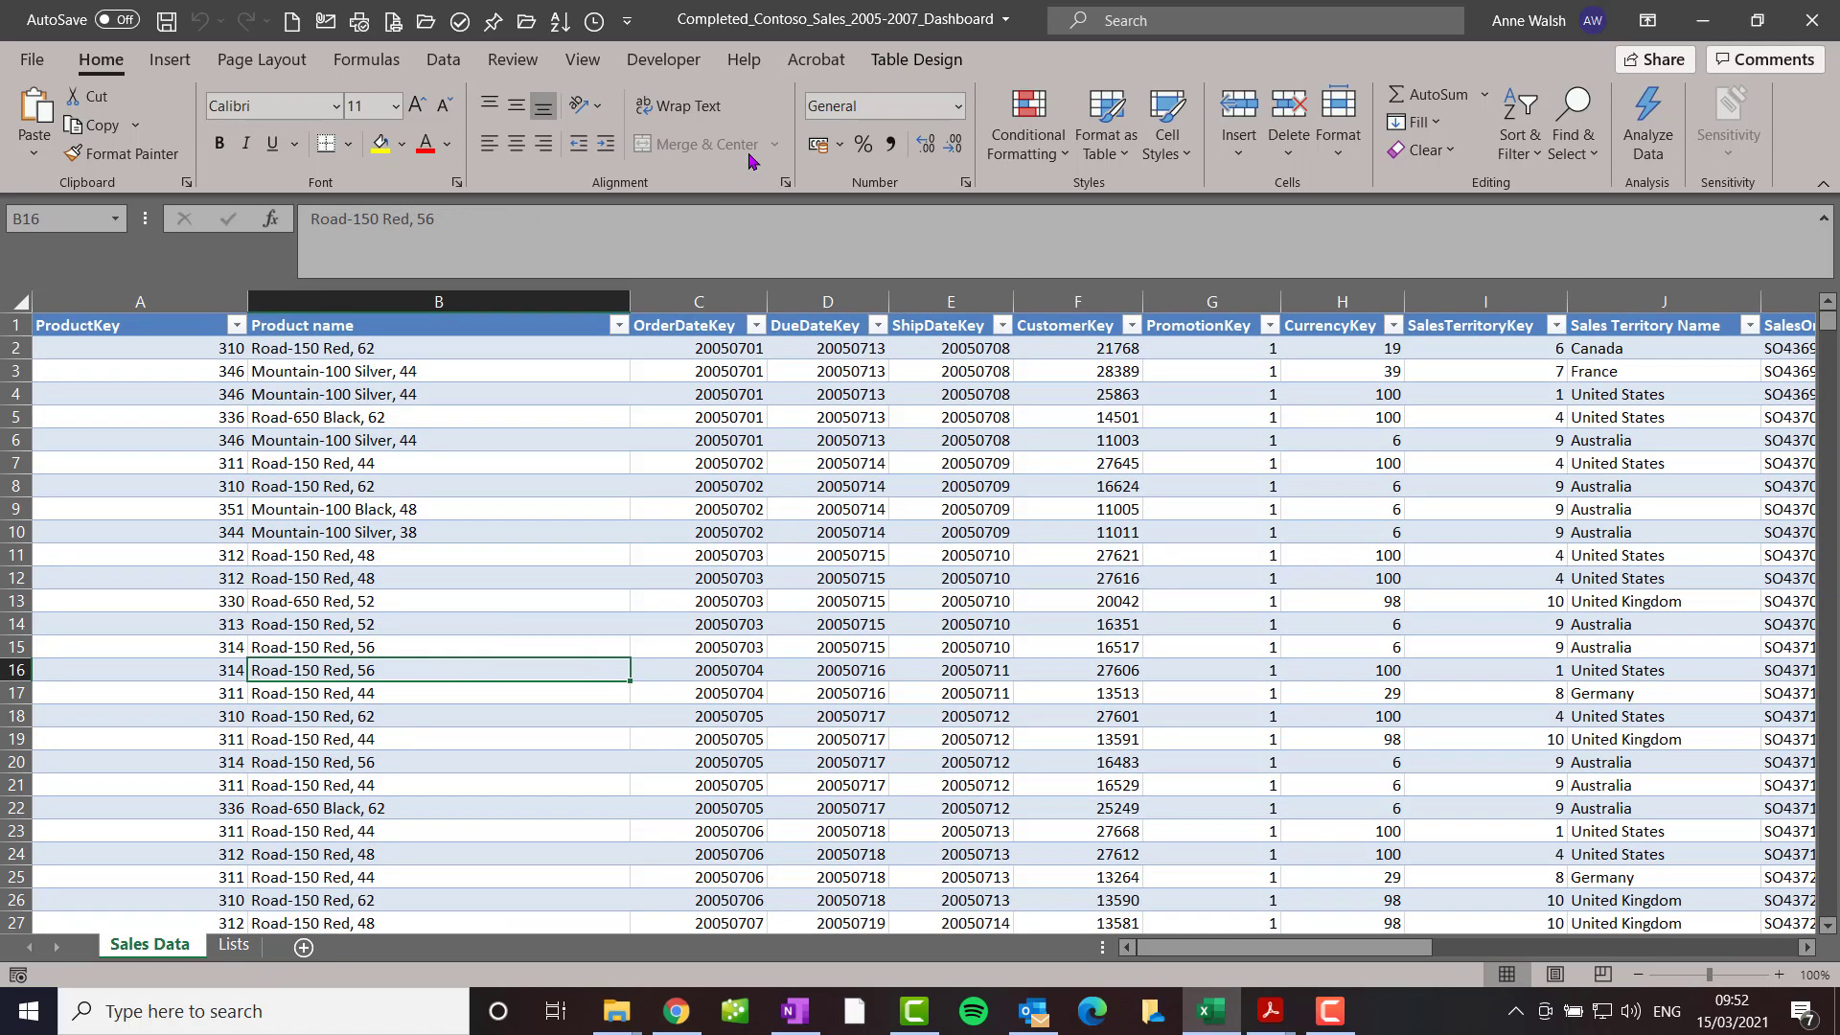
- Summarize the AdventureWorks sales table with a PivotTable placed on a new worksheet
click(919, 62)
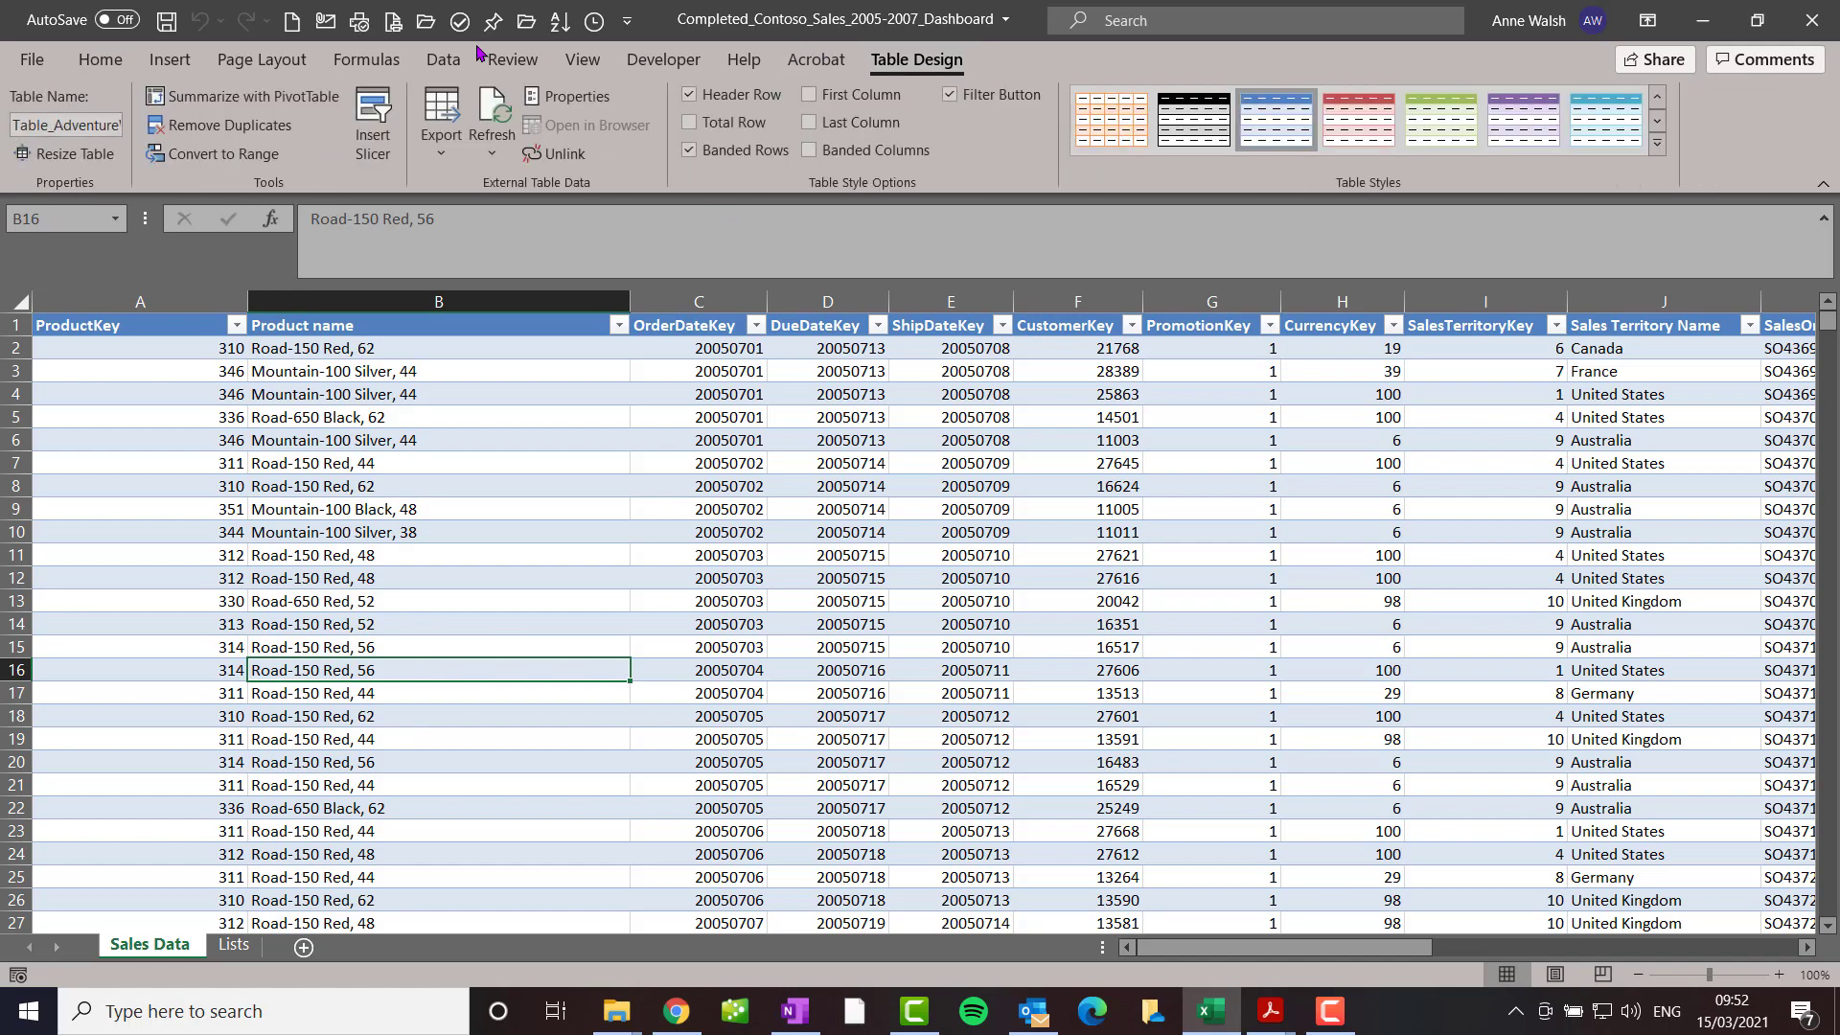
click(297, 101)
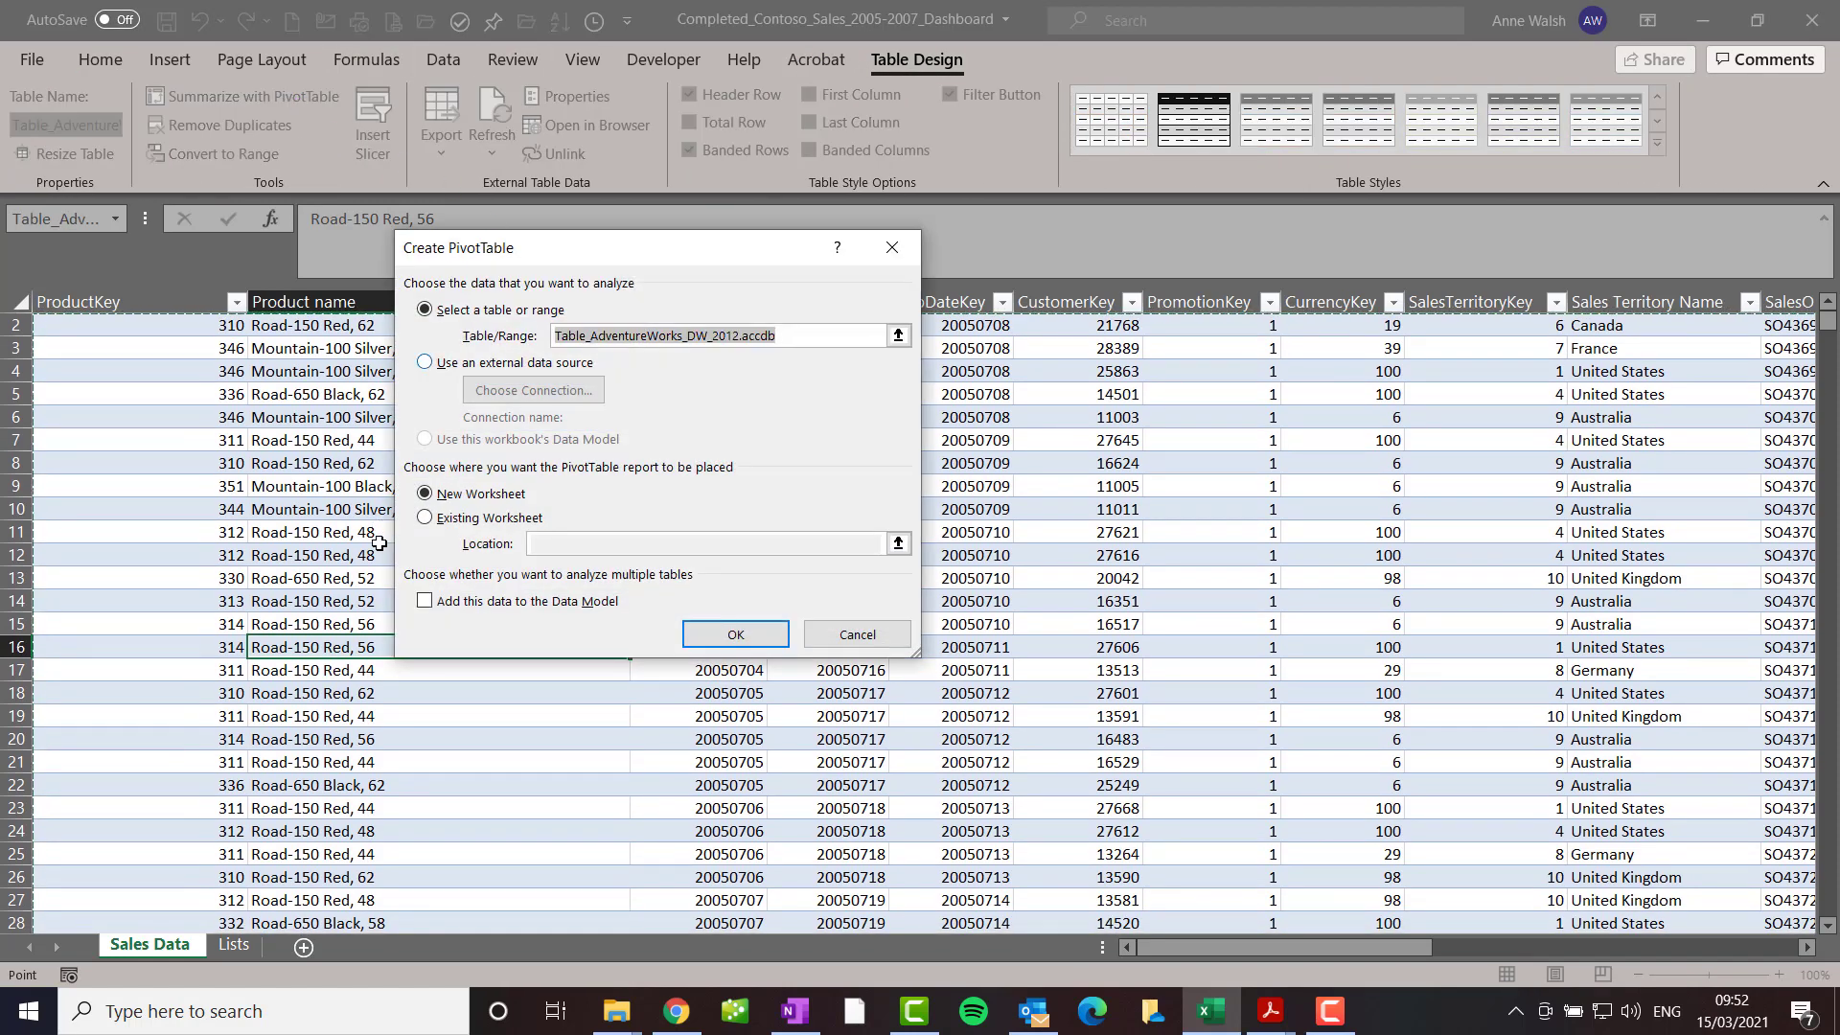
click(735, 634)
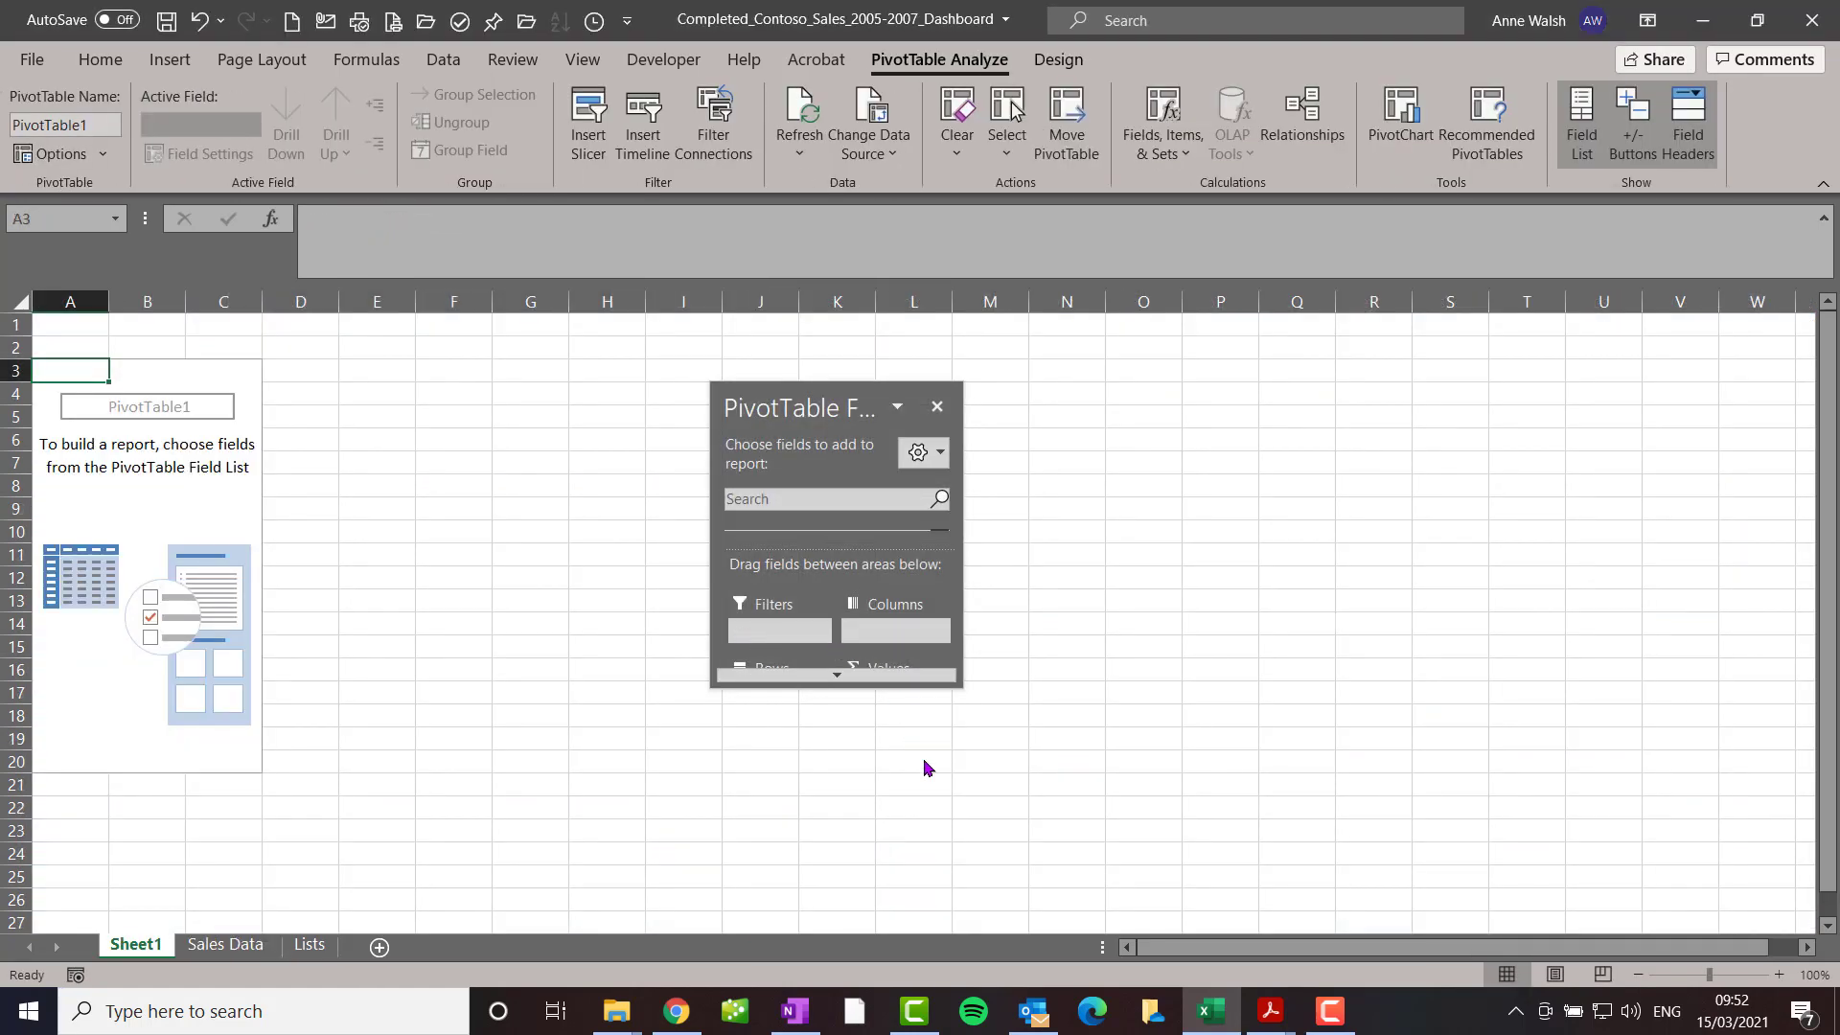
- Put Product name into the PivotTable rows
drag(947, 682, 1364, 874)
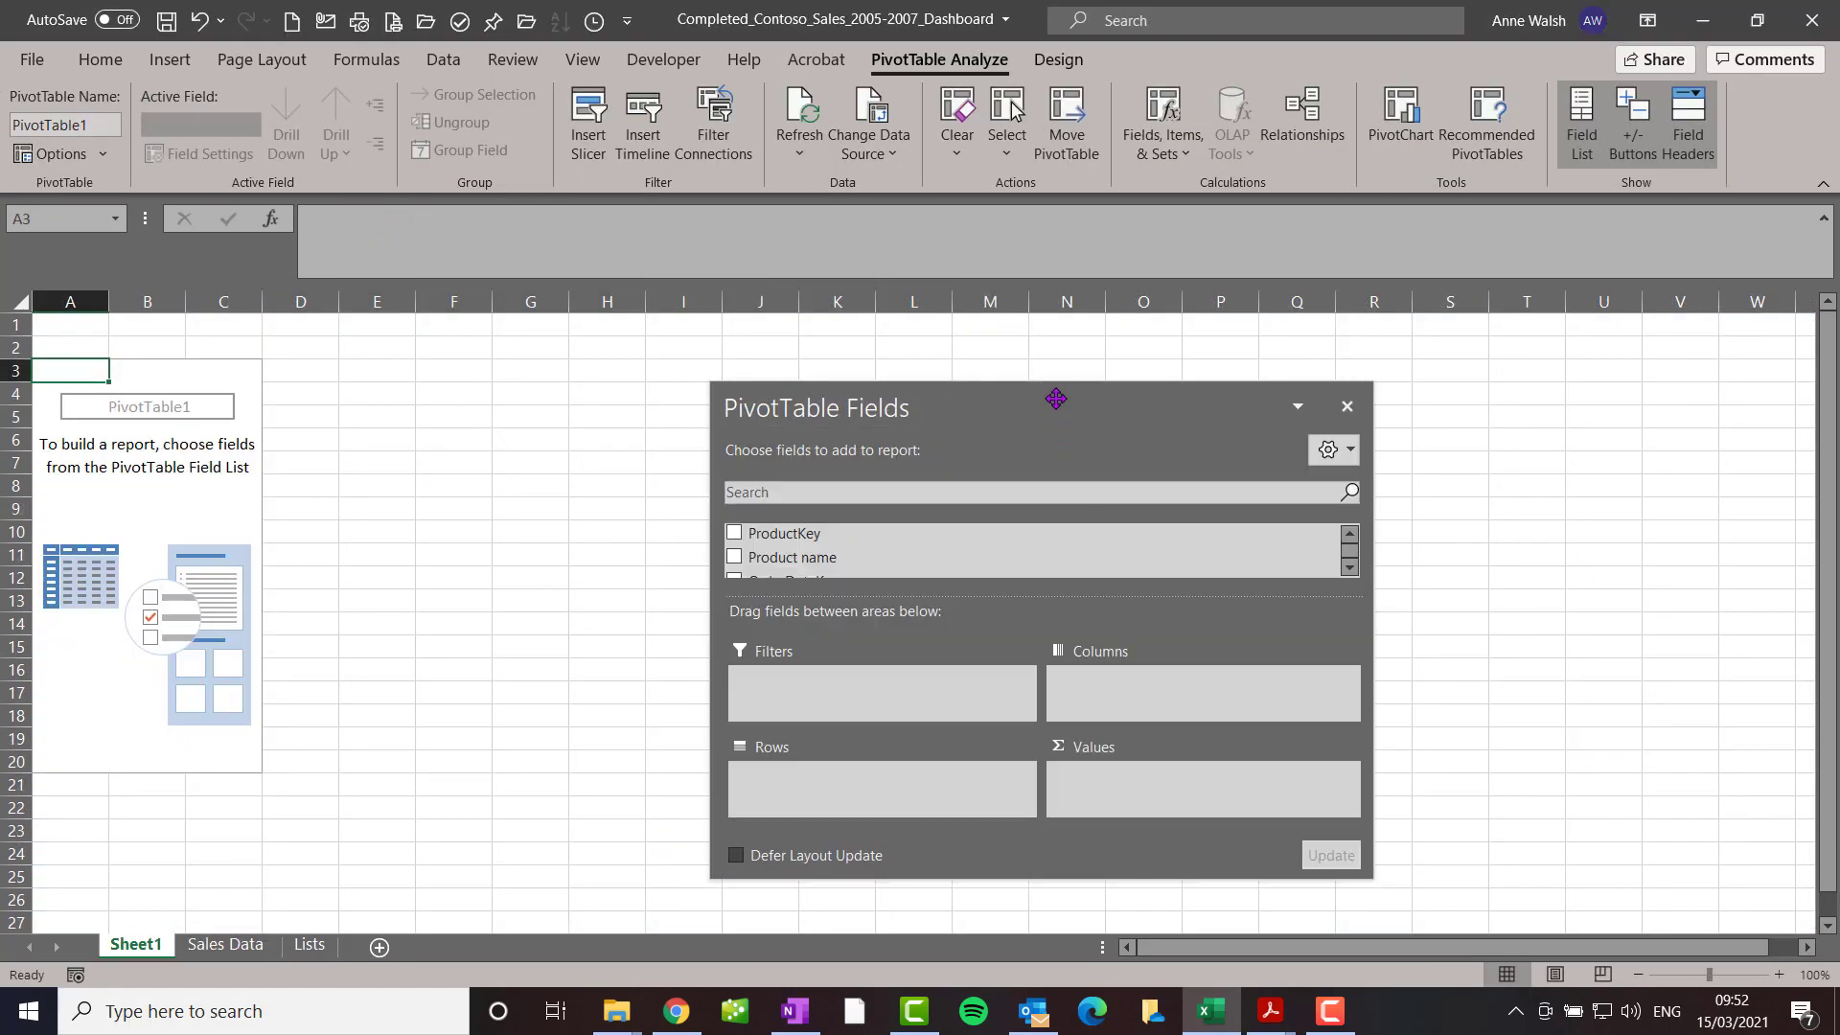
drag(1057, 383, 1063, 316)
drag(867, 490, 853, 720)
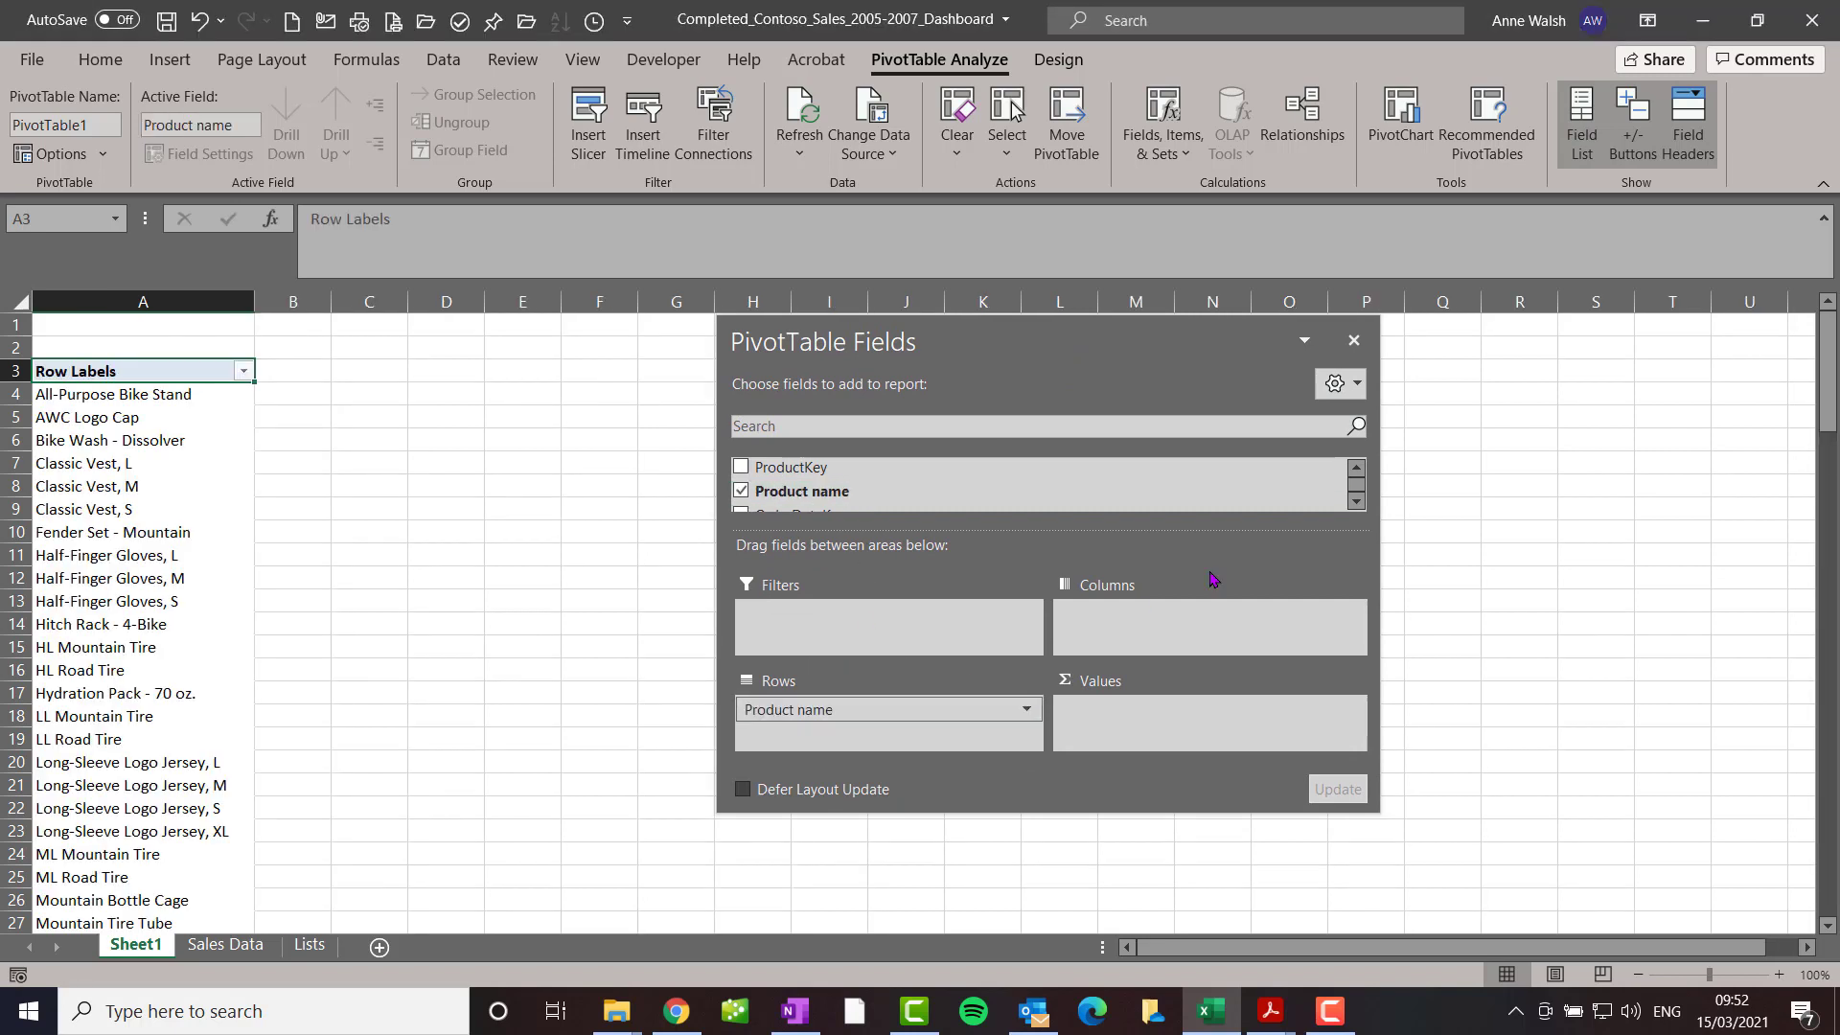
click(1356, 500)
click(1356, 500)
click(1356, 500)
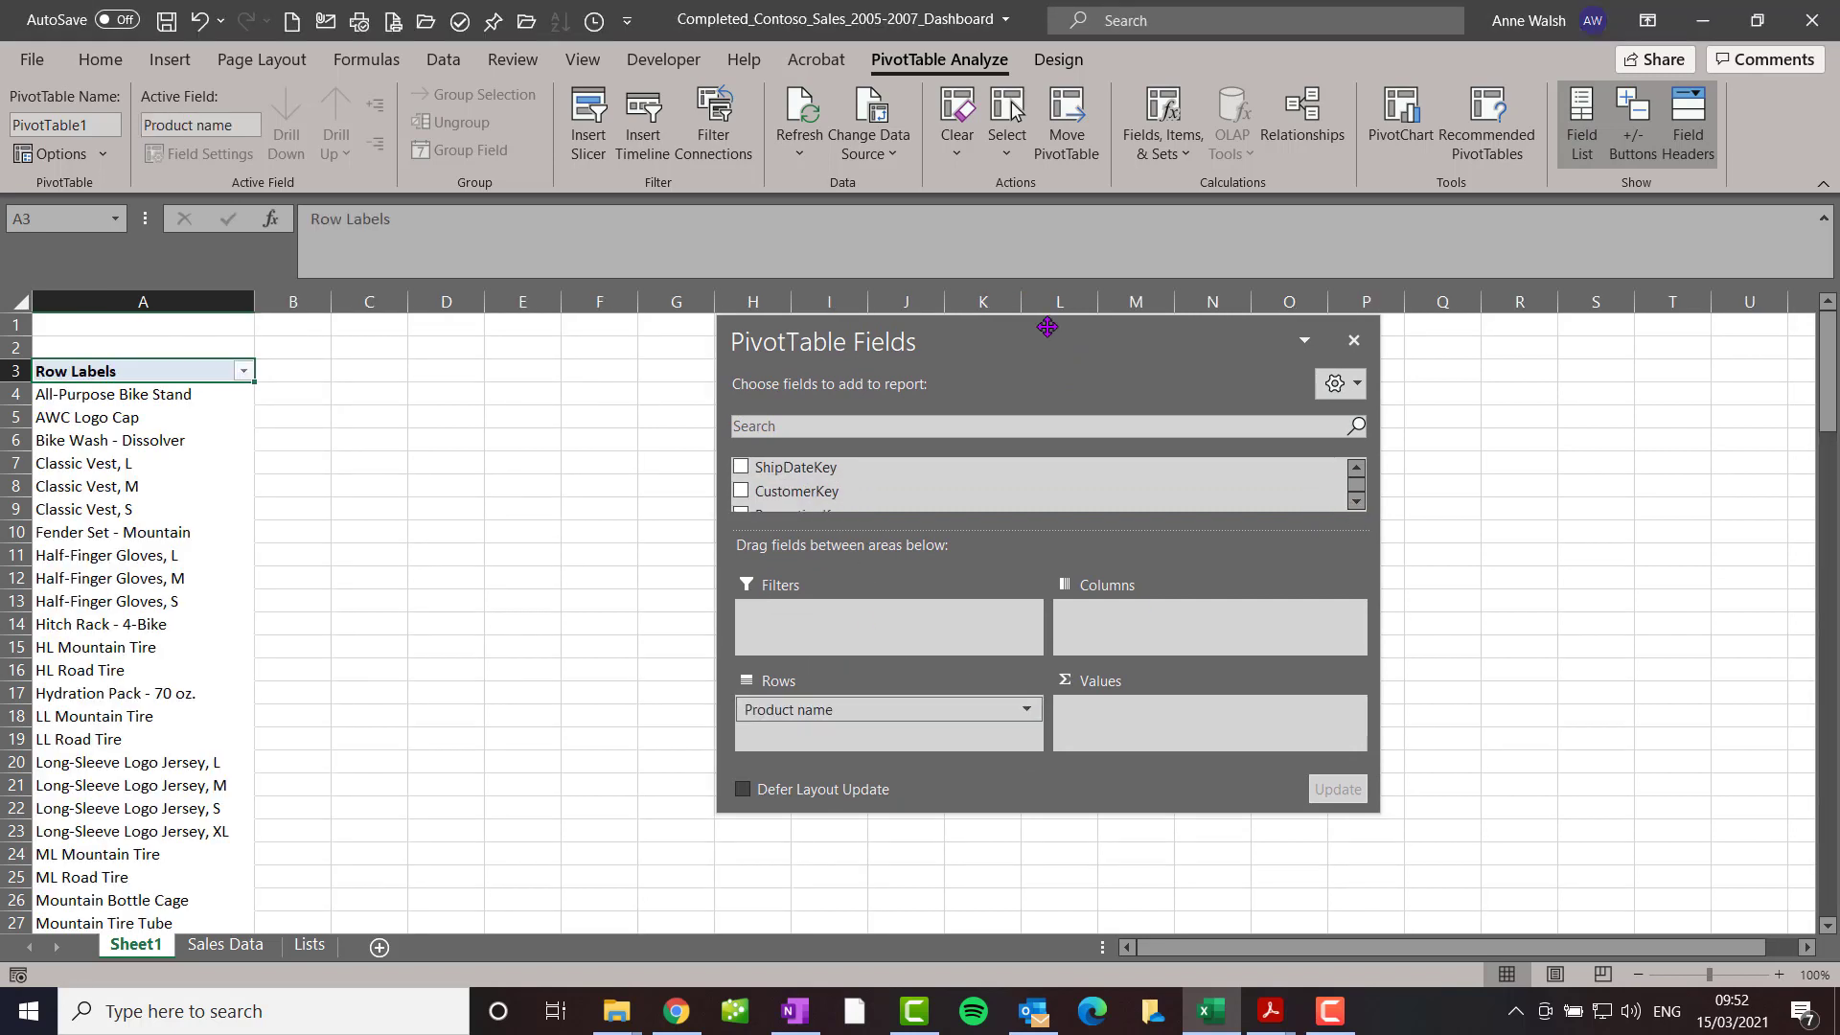
drag(1047, 328, 1022, 155)
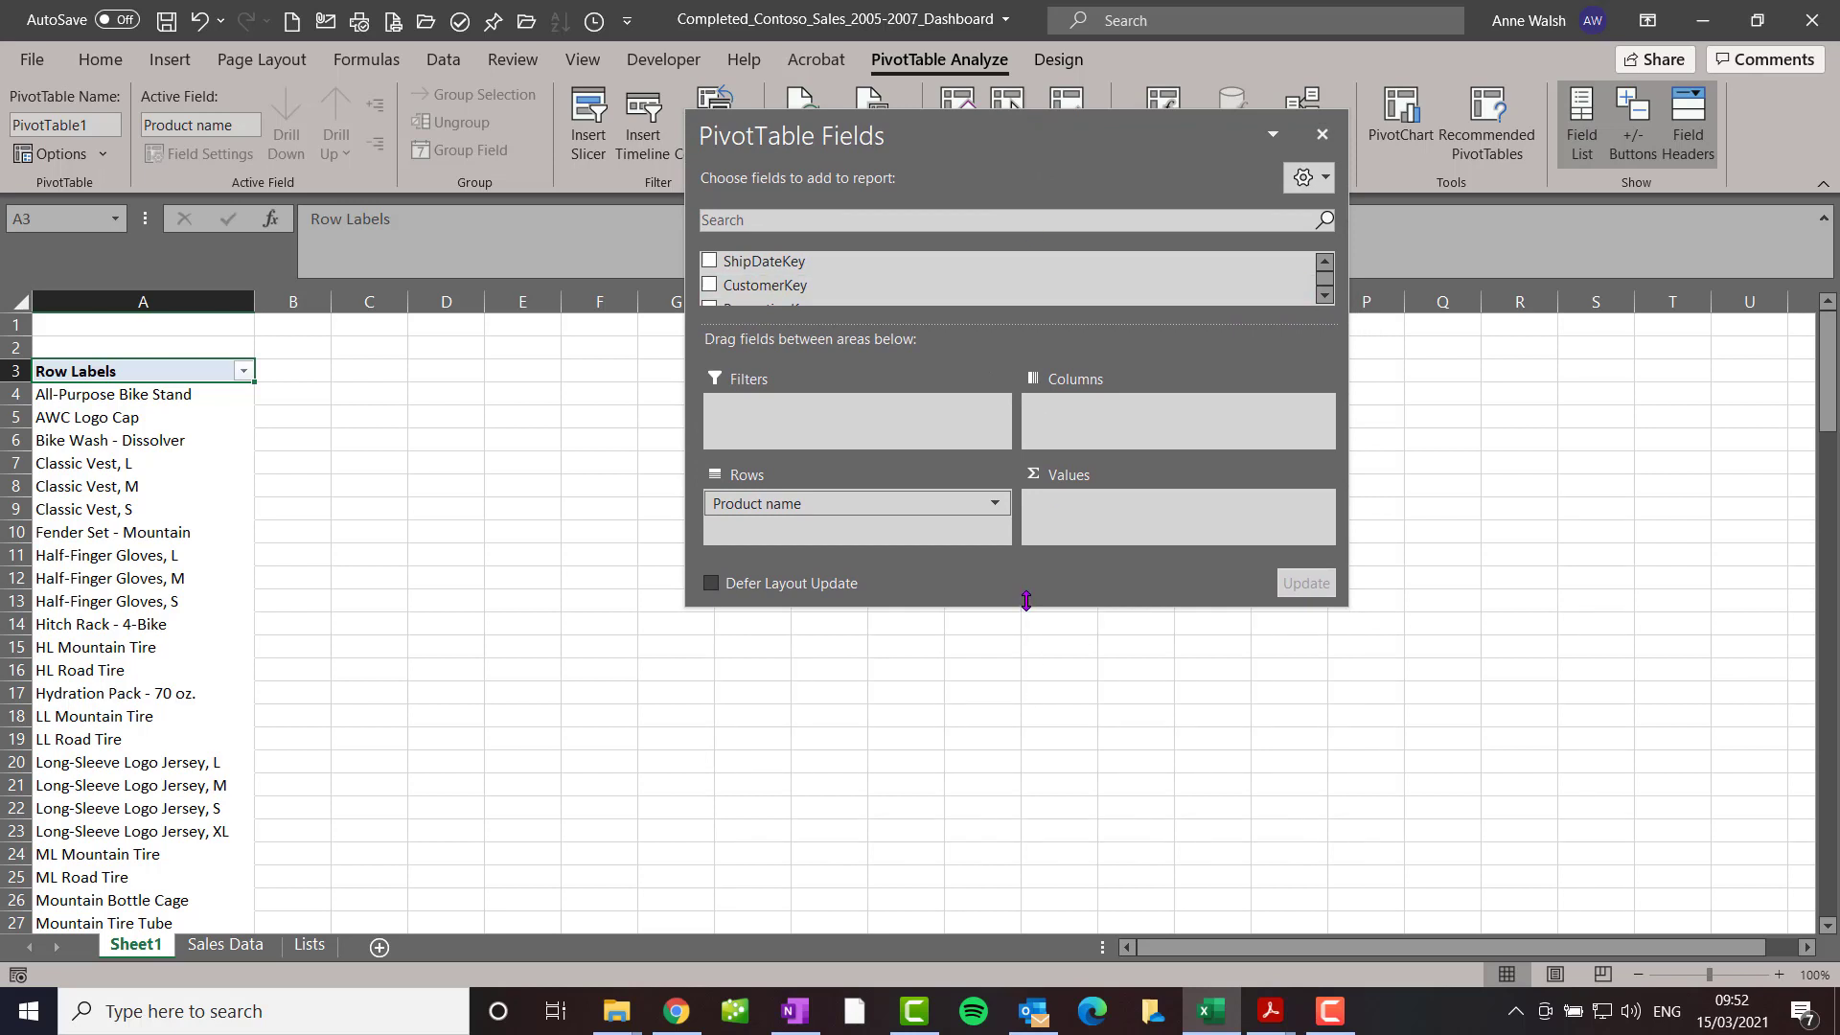
- Add SalesAmount to Values and OrderDate to Columns
drag(1027, 608, 1077, 821)
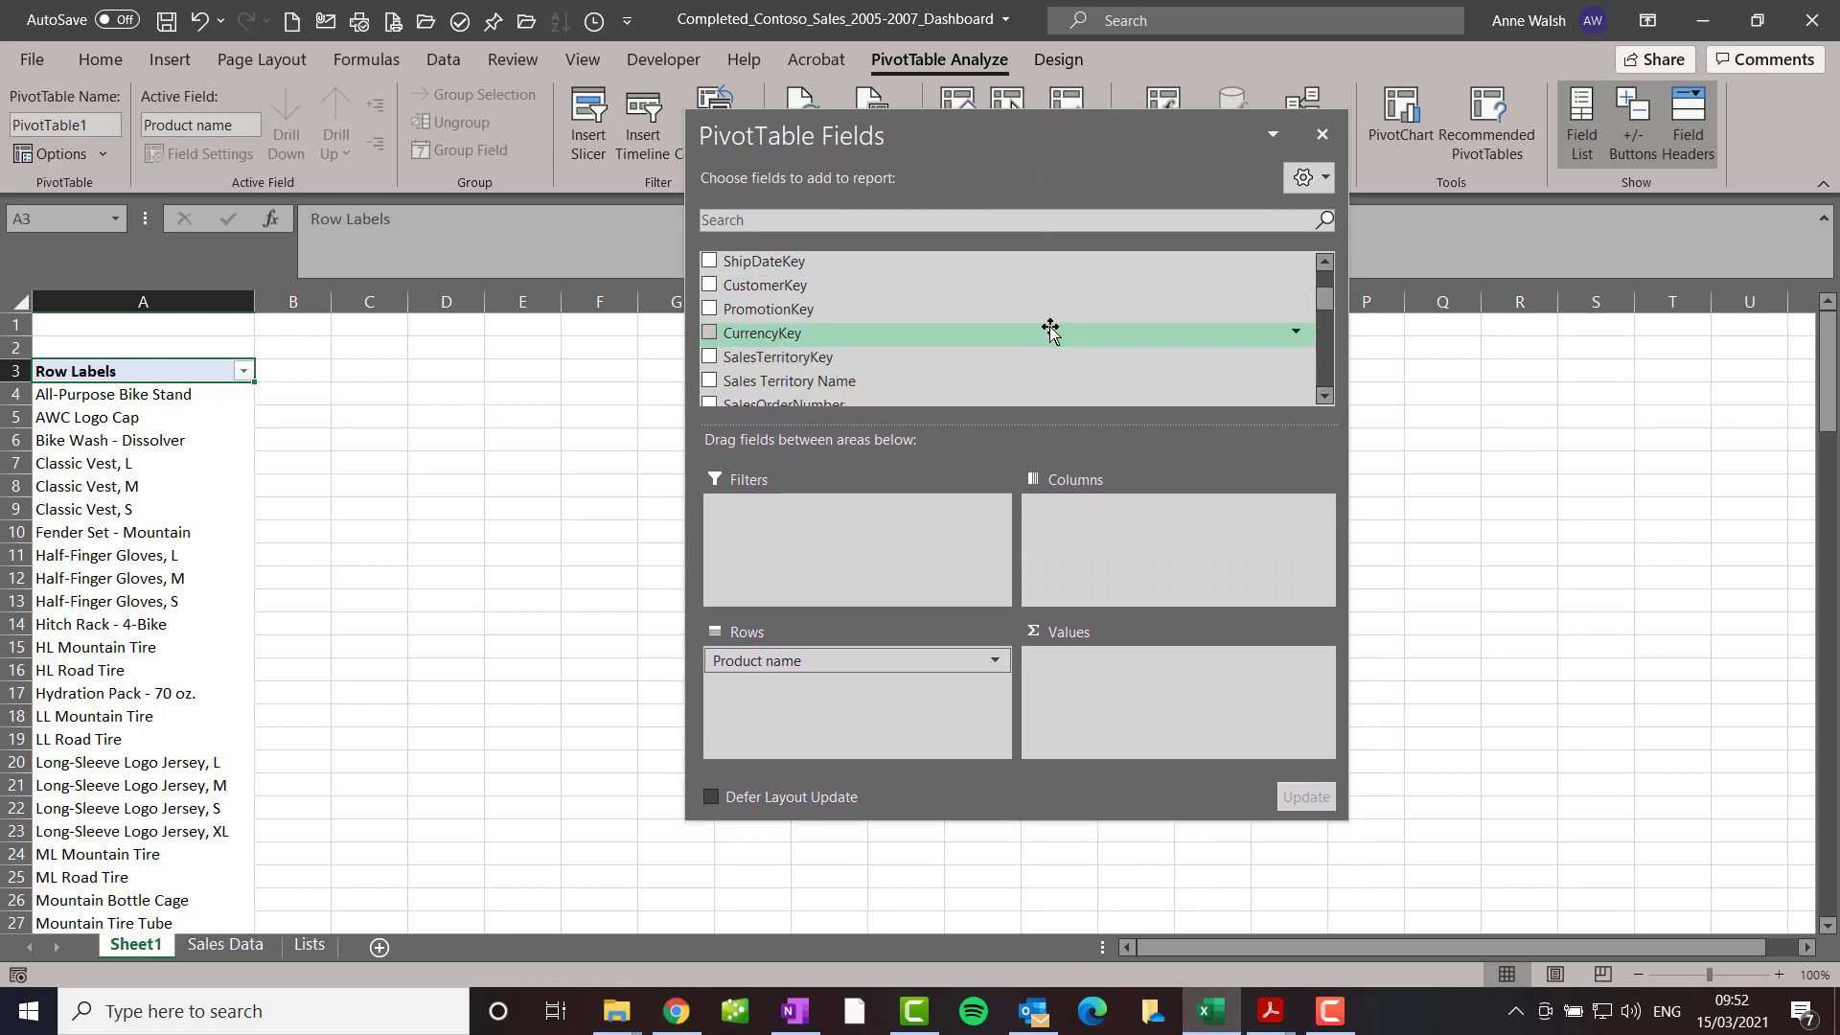
scroll(1051, 330, down, 1)
scroll(1051, 333, down, 4)
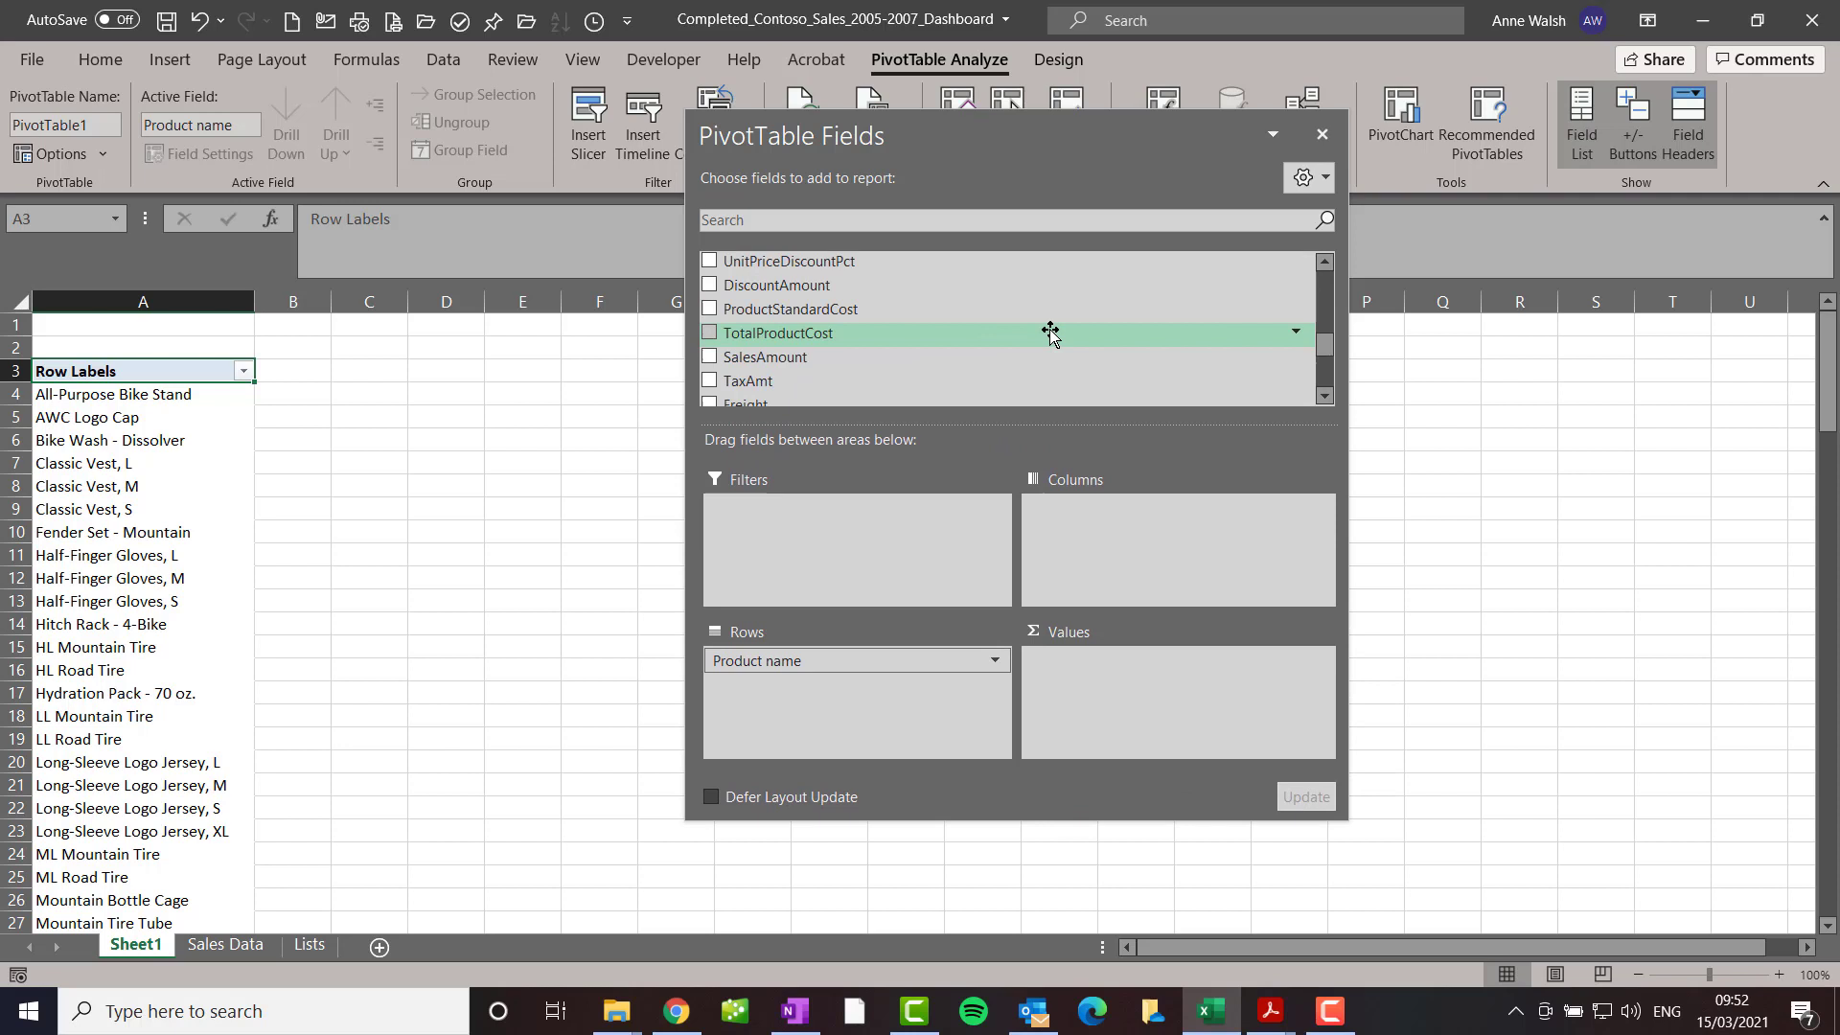
drag(840, 362, 1188, 661)
scroll(1110, 357, down, 2)
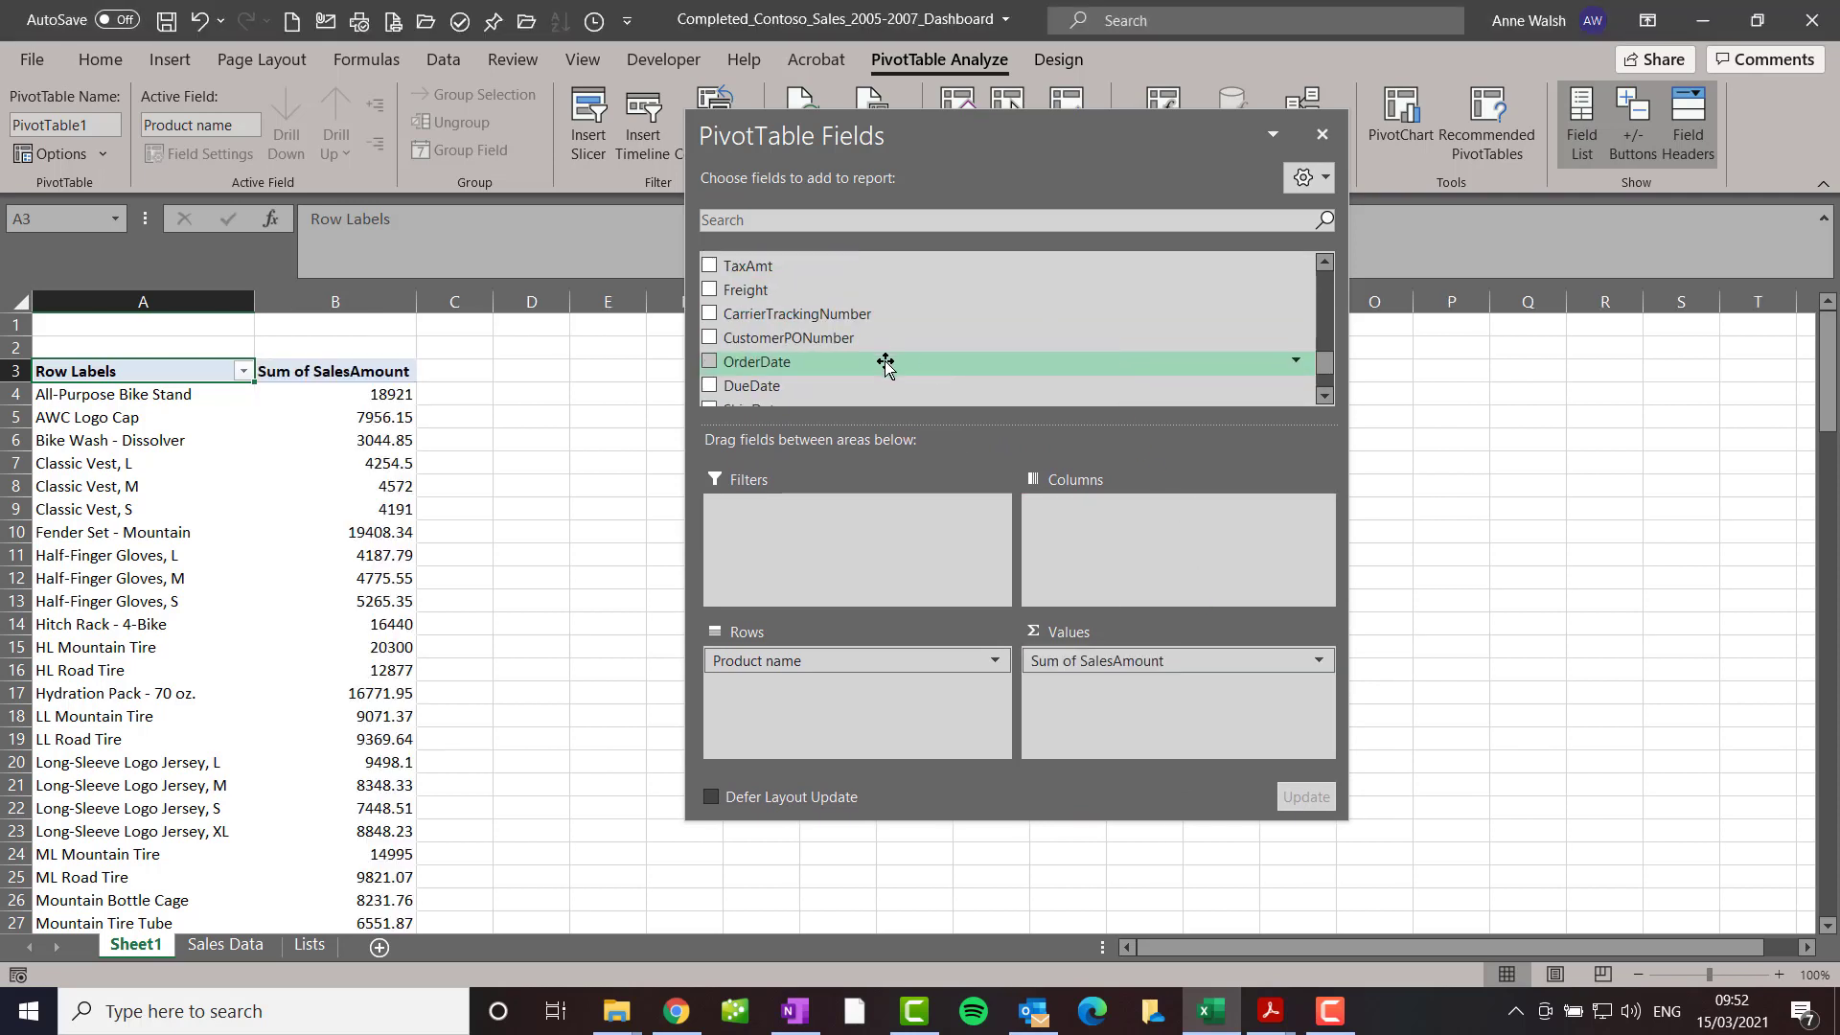
drag(887, 362, 1117, 538)
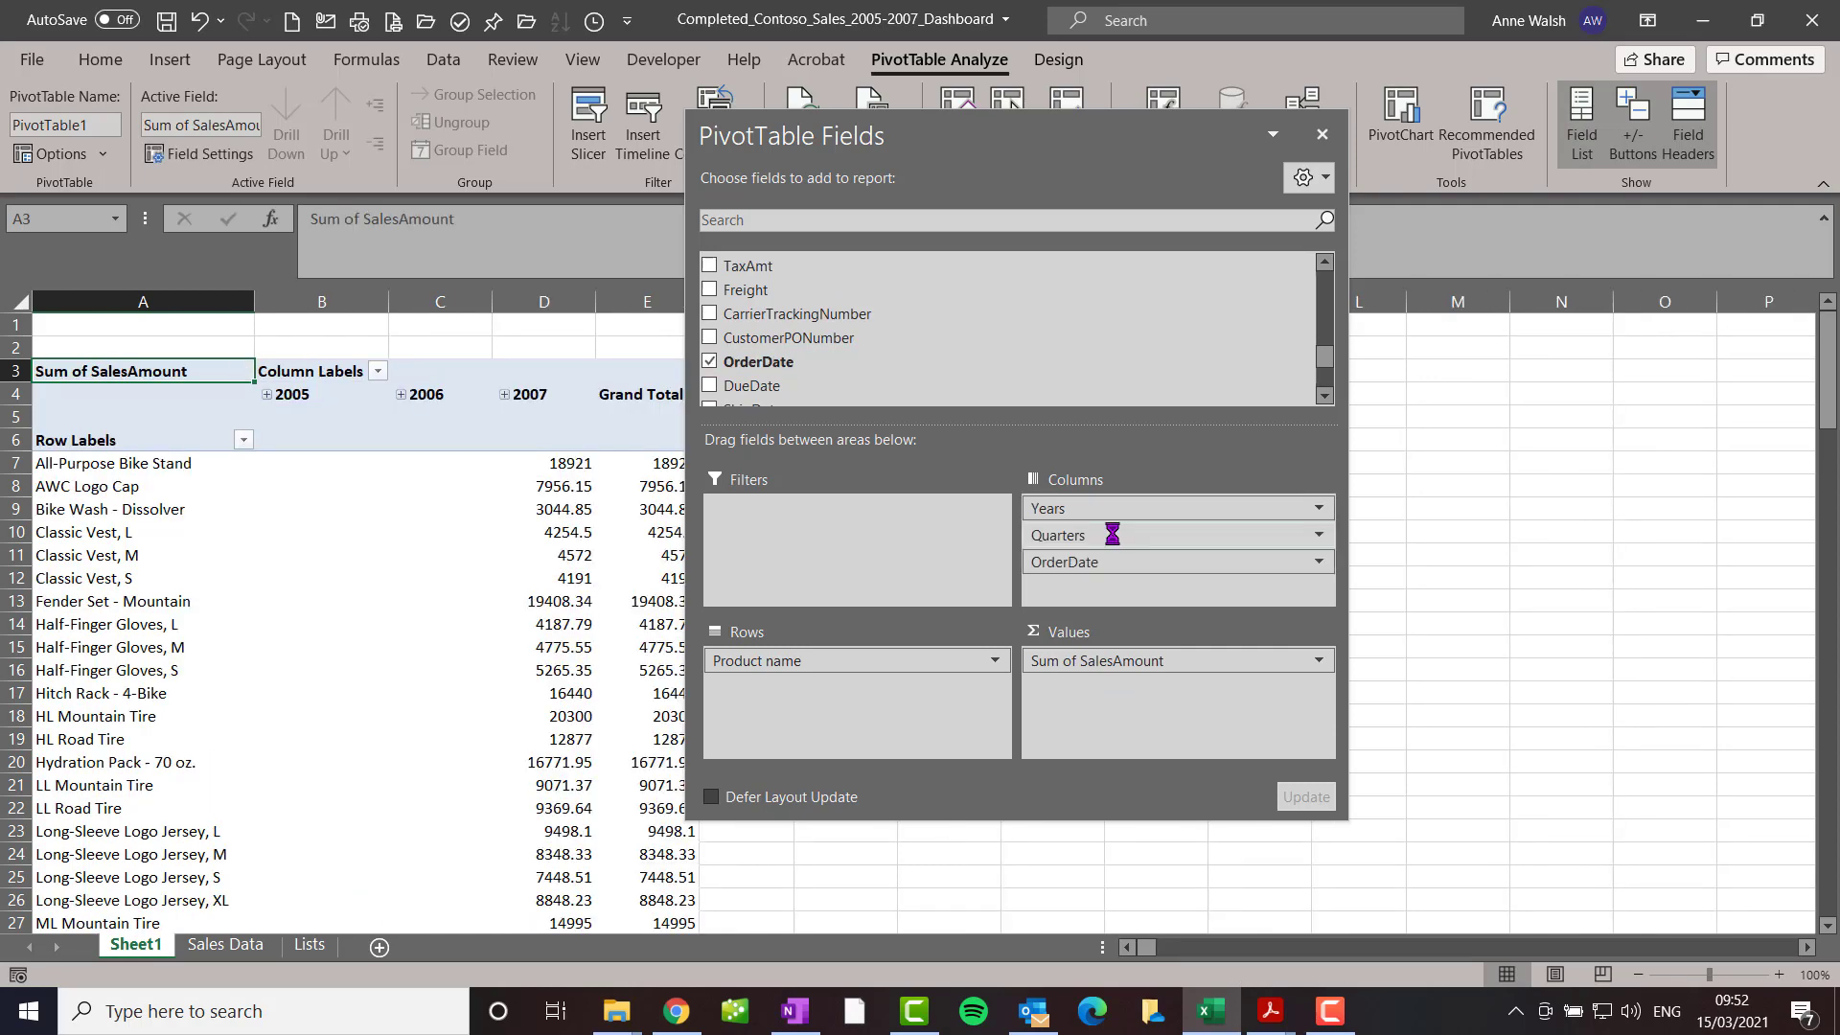
- Remove OrderDate and Quarters from Columns so only Years remain
click(1322, 134)
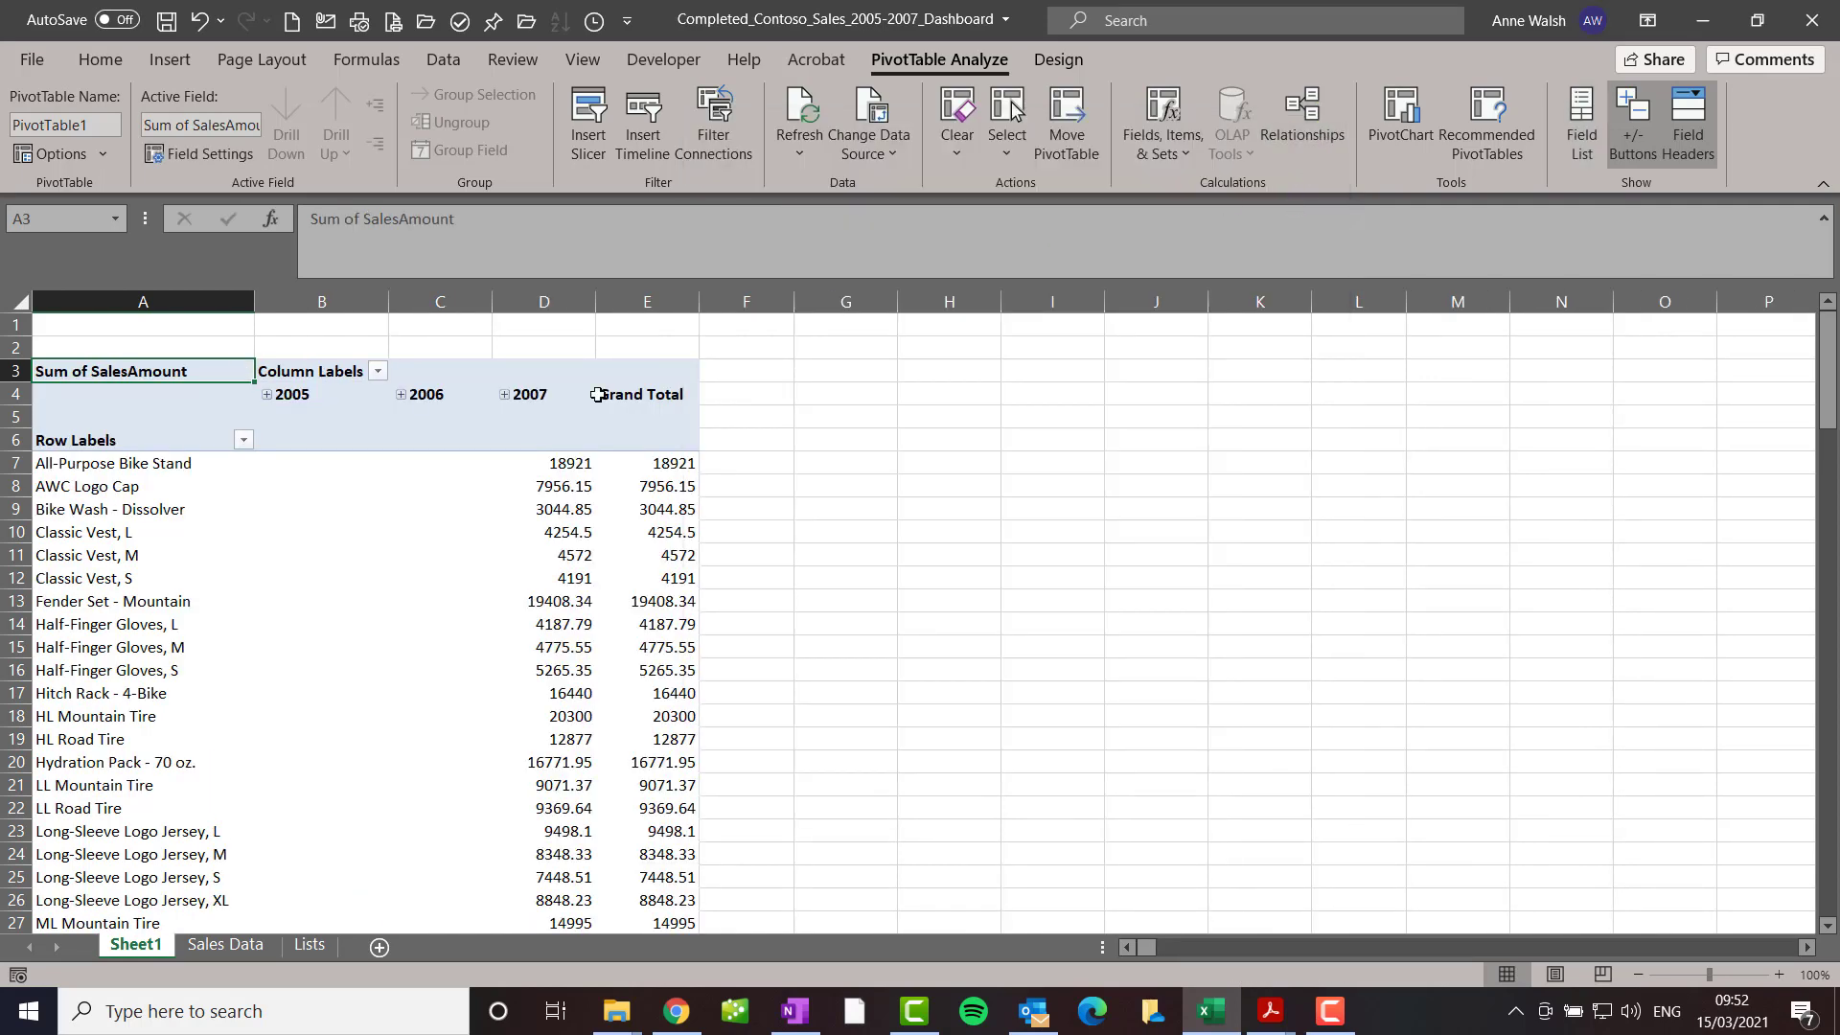
click(543, 555)
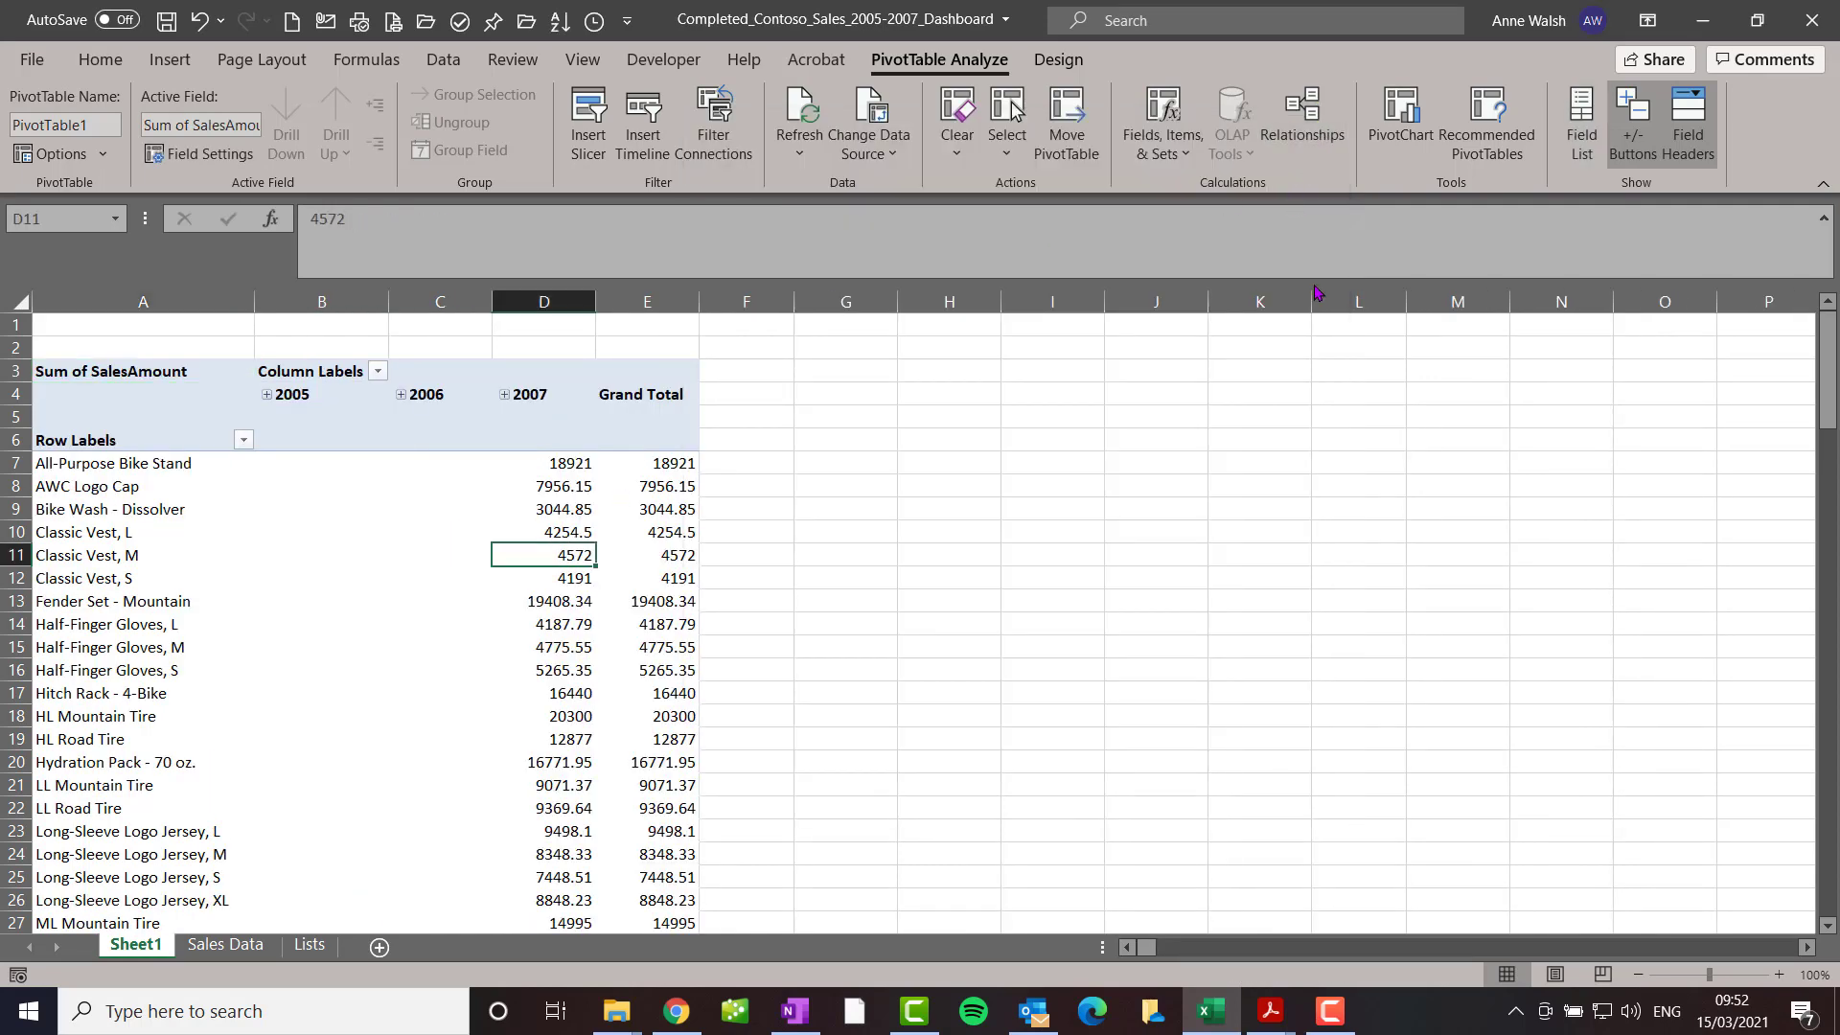
click(1572, 144)
drag(1214, 573, 1056, 349)
drag(1143, 548, 1004, 346)
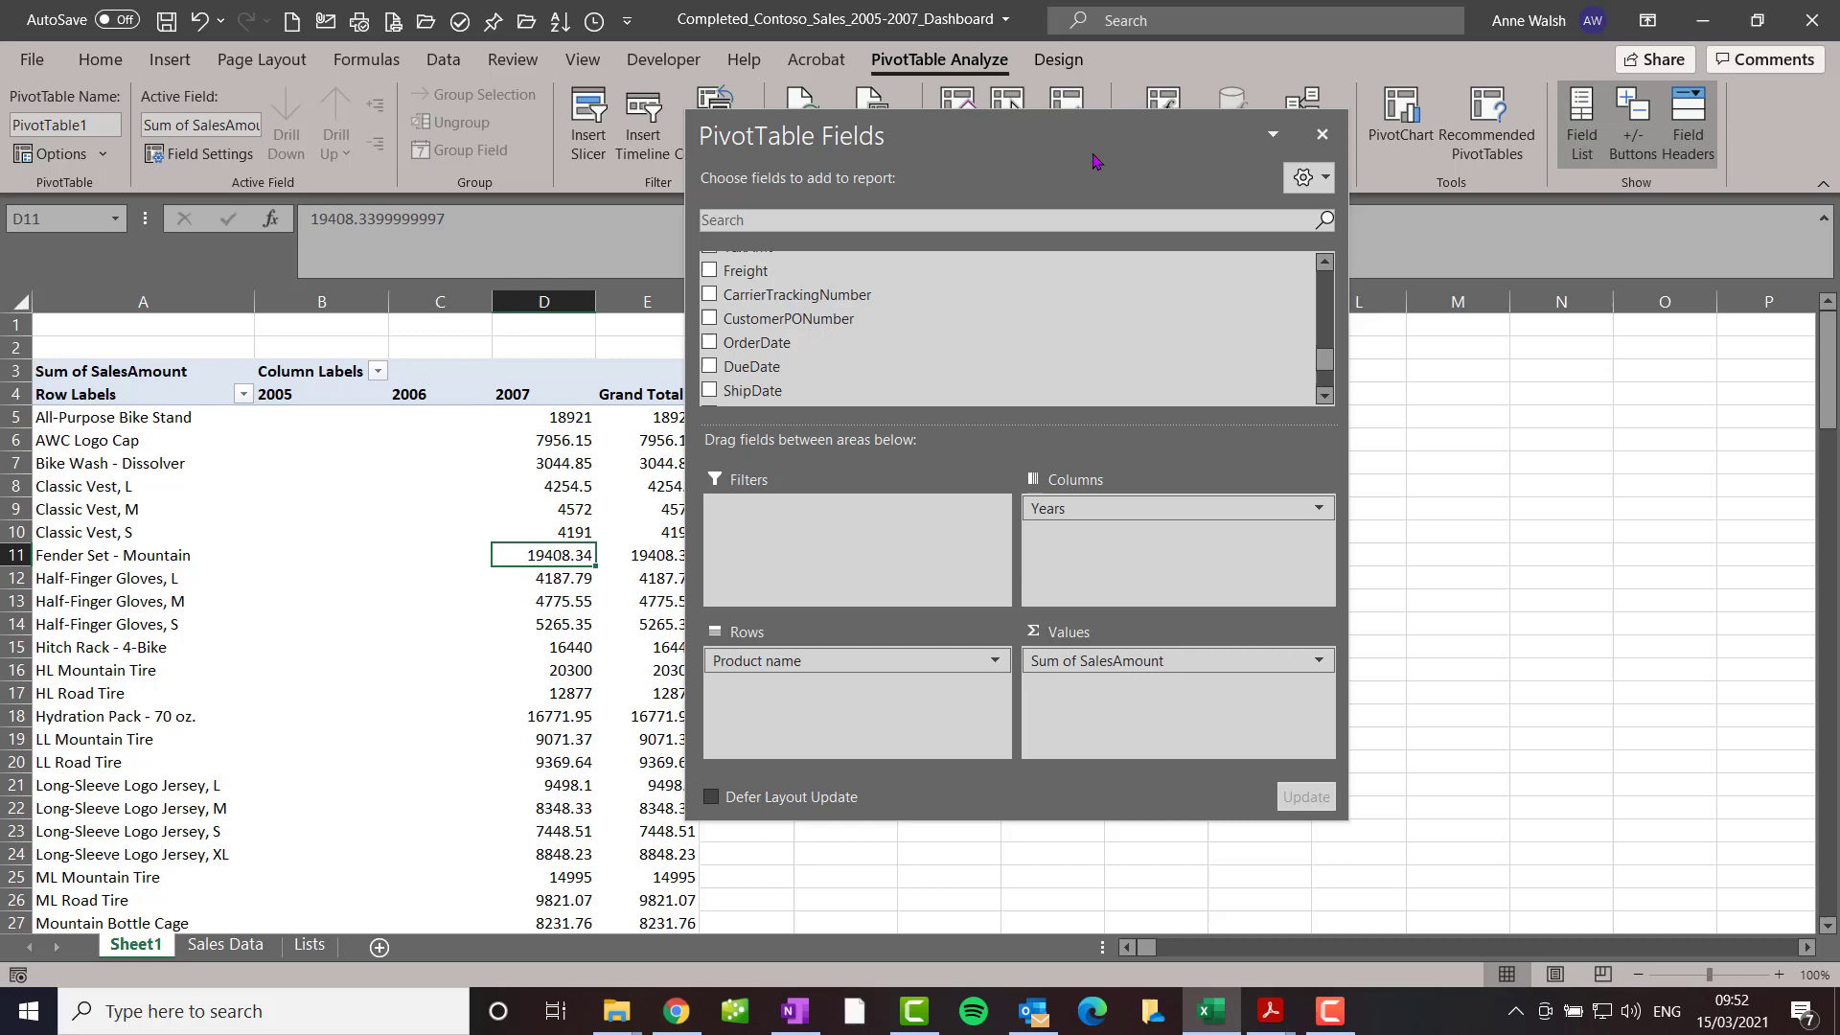
drag(1092, 140, 1391, 296)
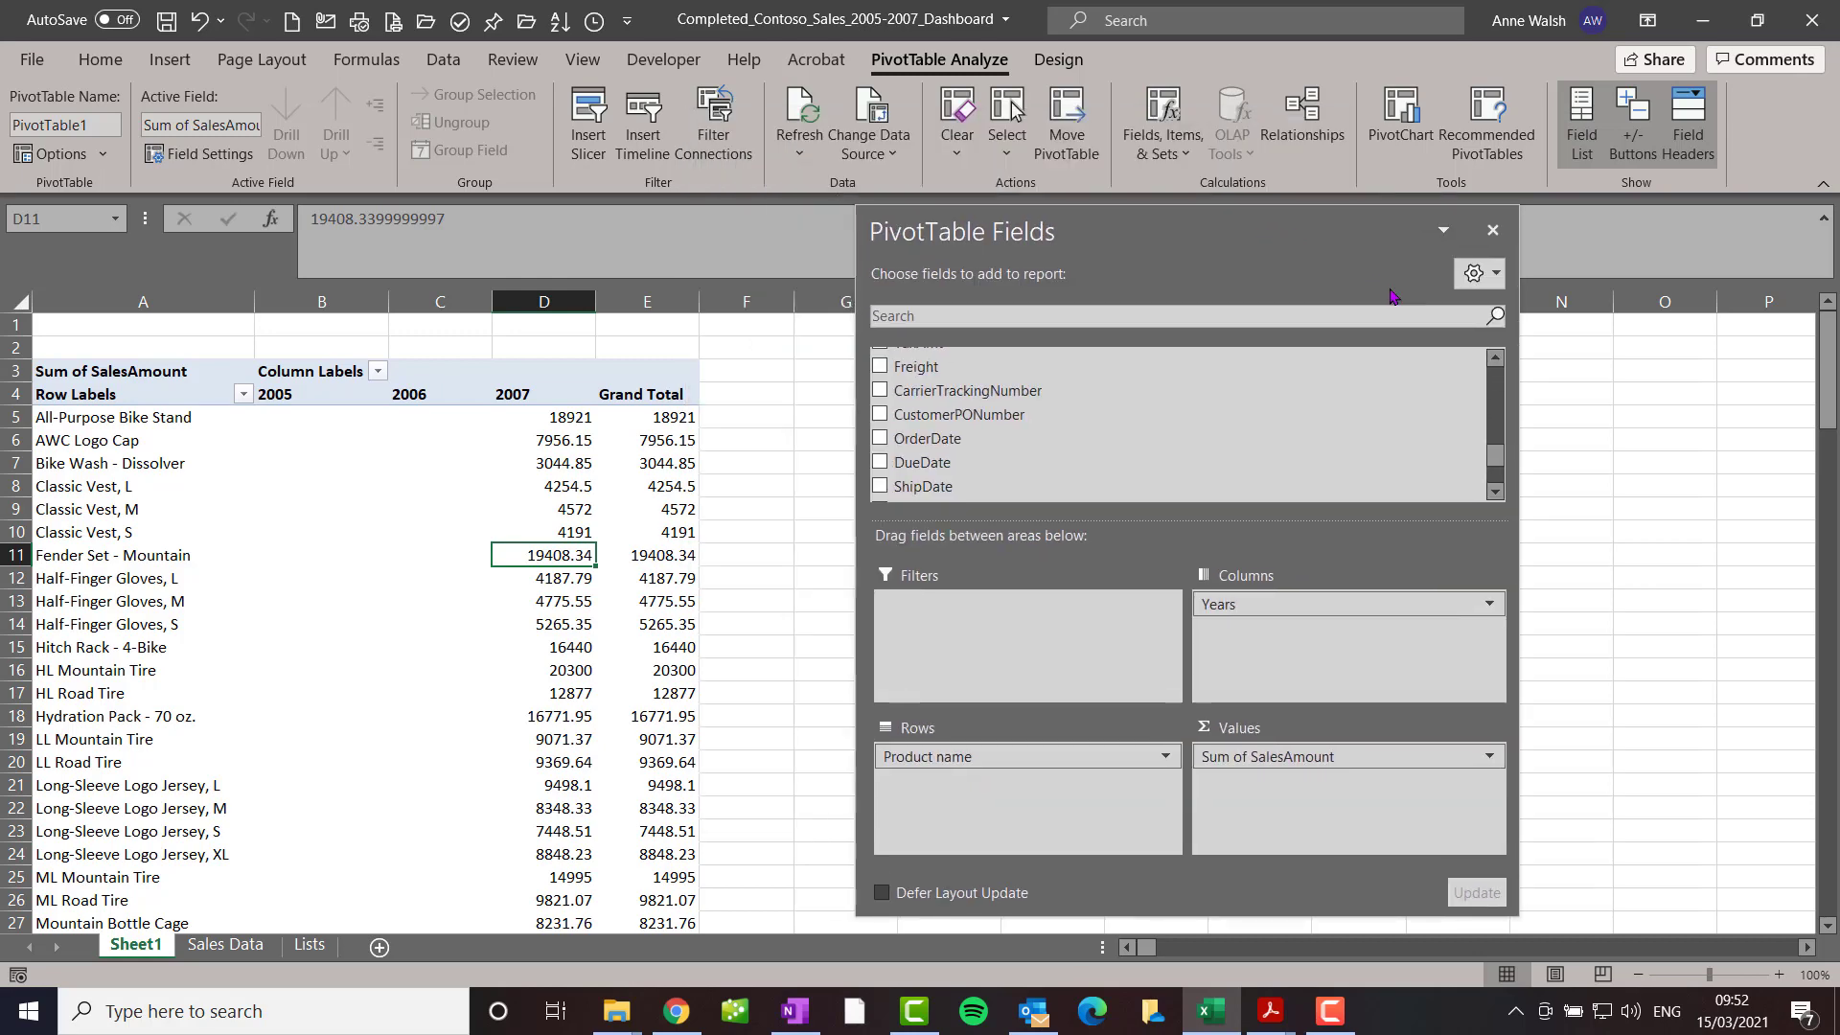
click(1492, 231)
- Format Sum of SalesAmount as euro currency with 2 decimal places
right_click(554, 560)
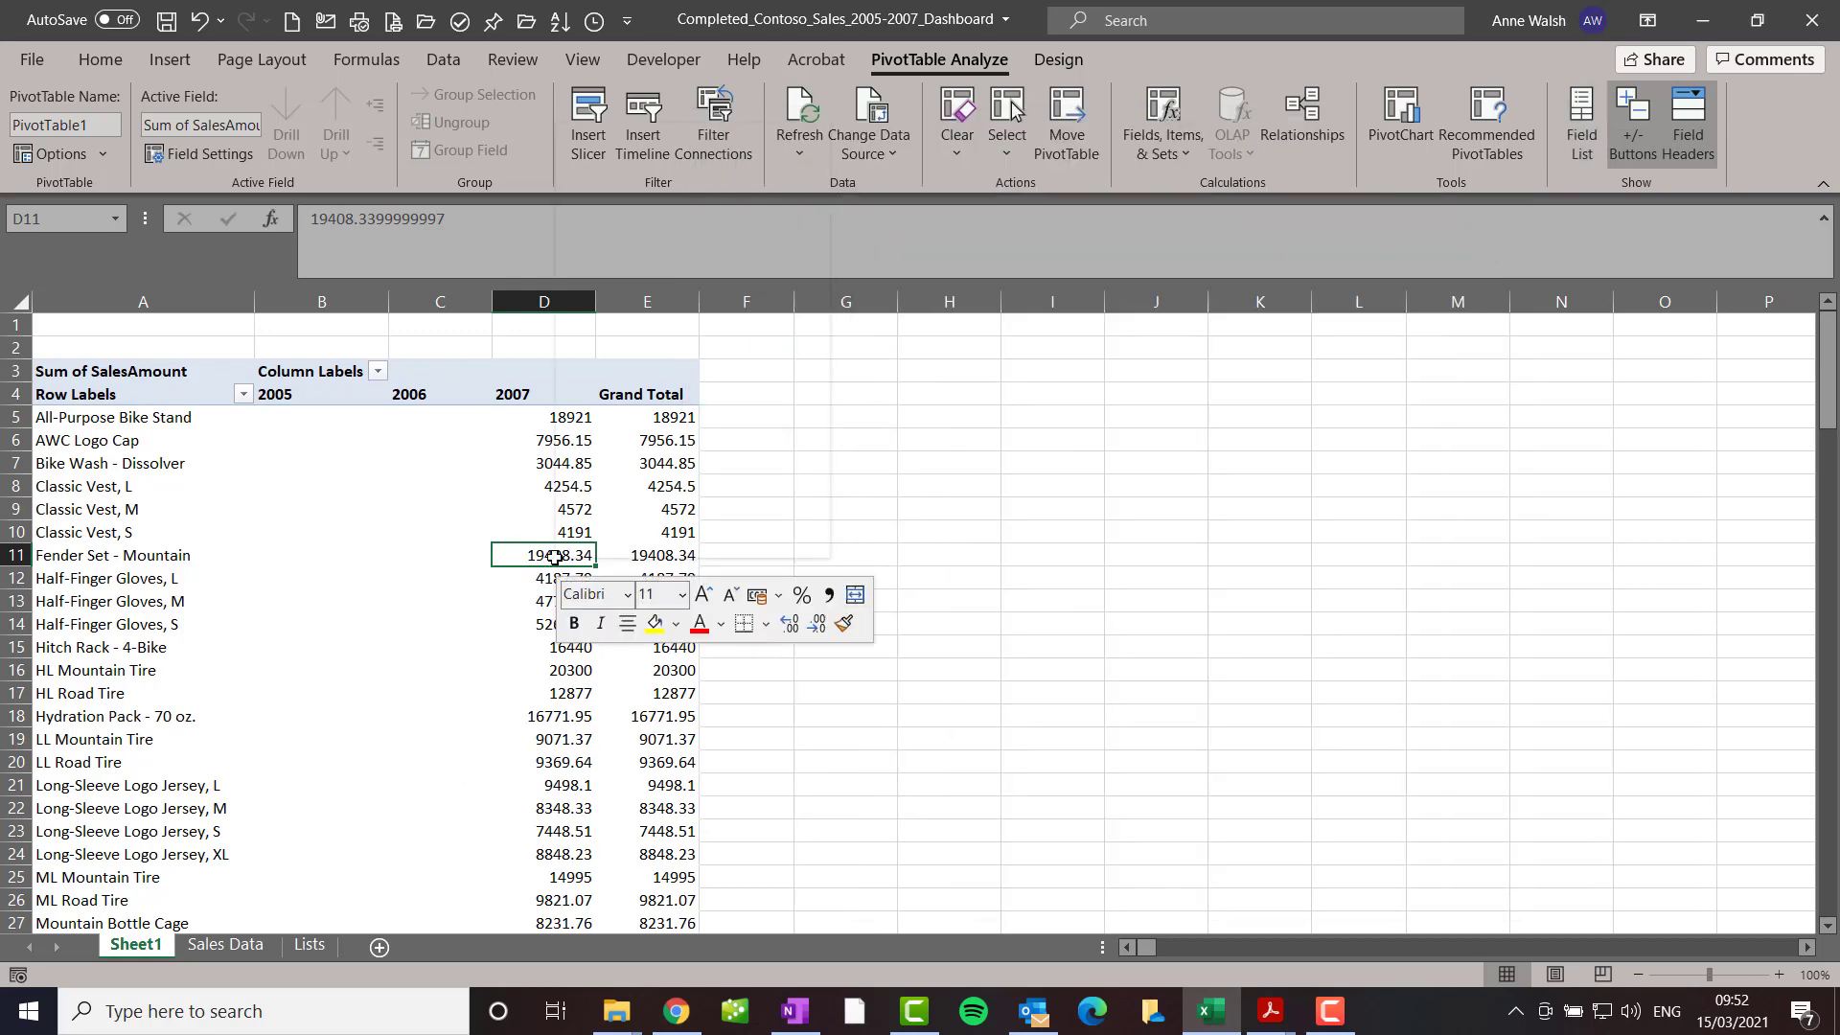
click(646, 484)
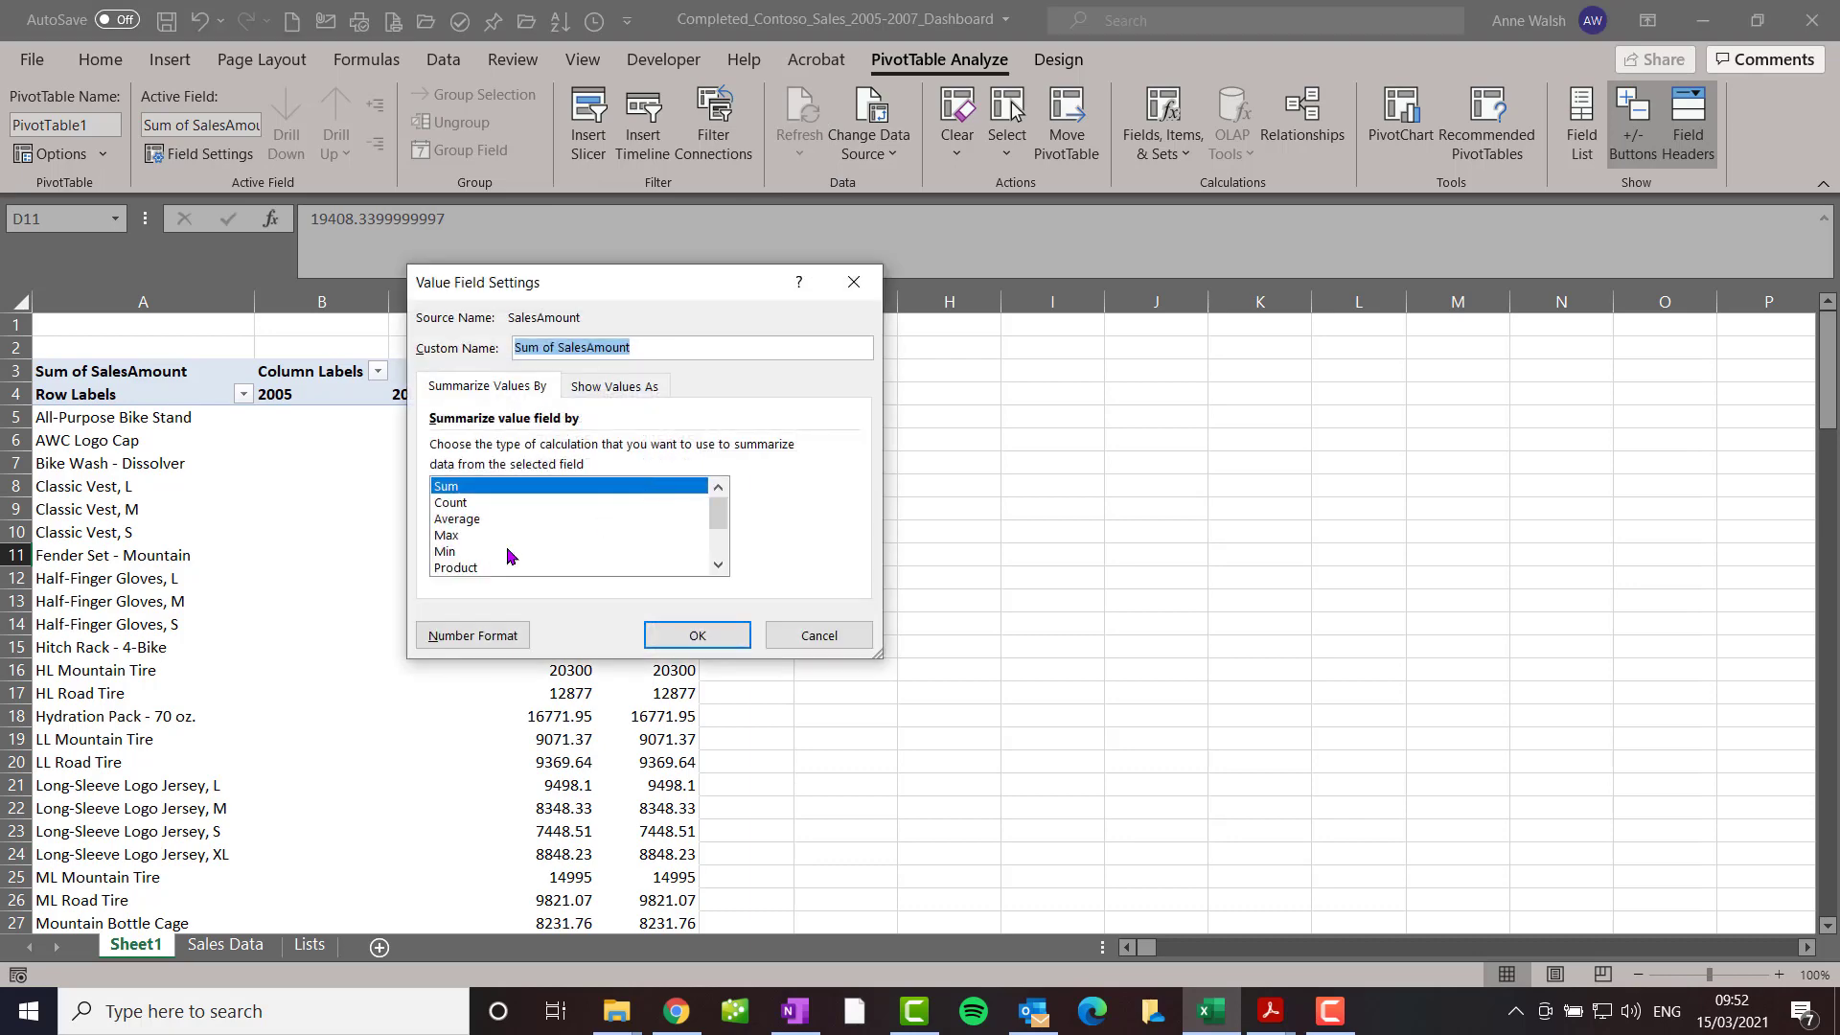
click(492, 635)
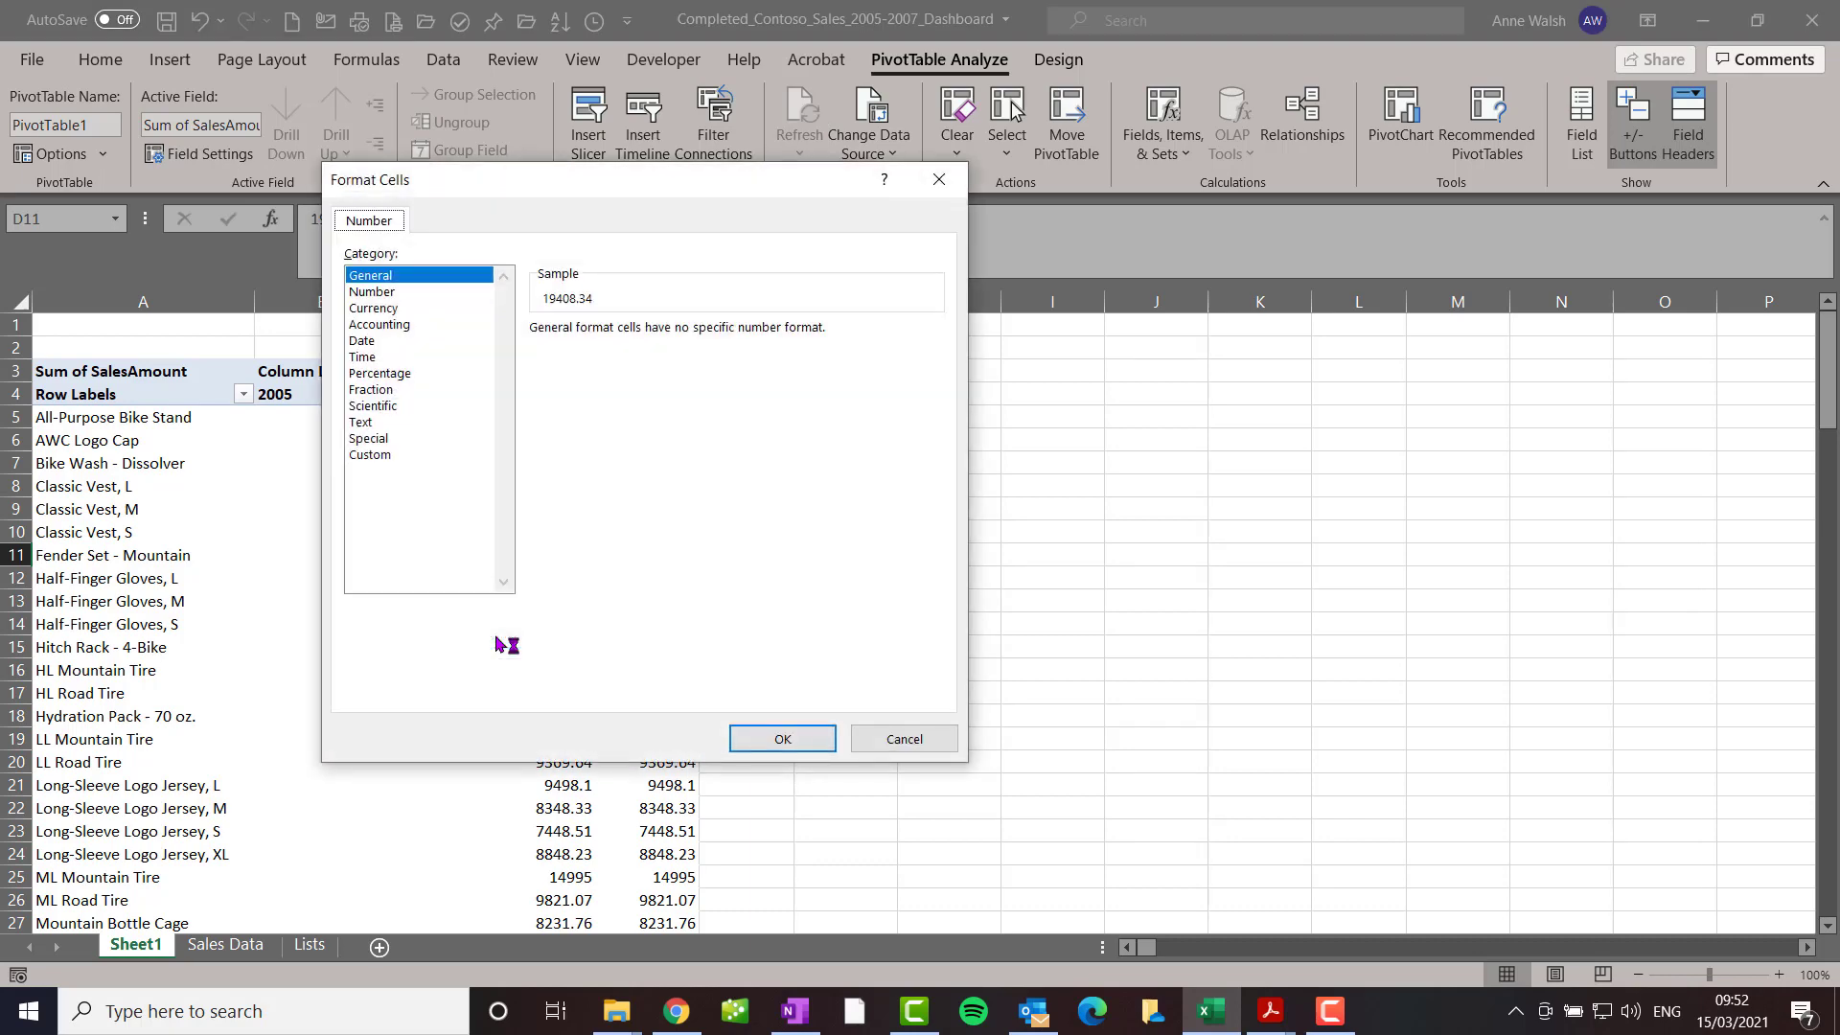
click(412, 308)
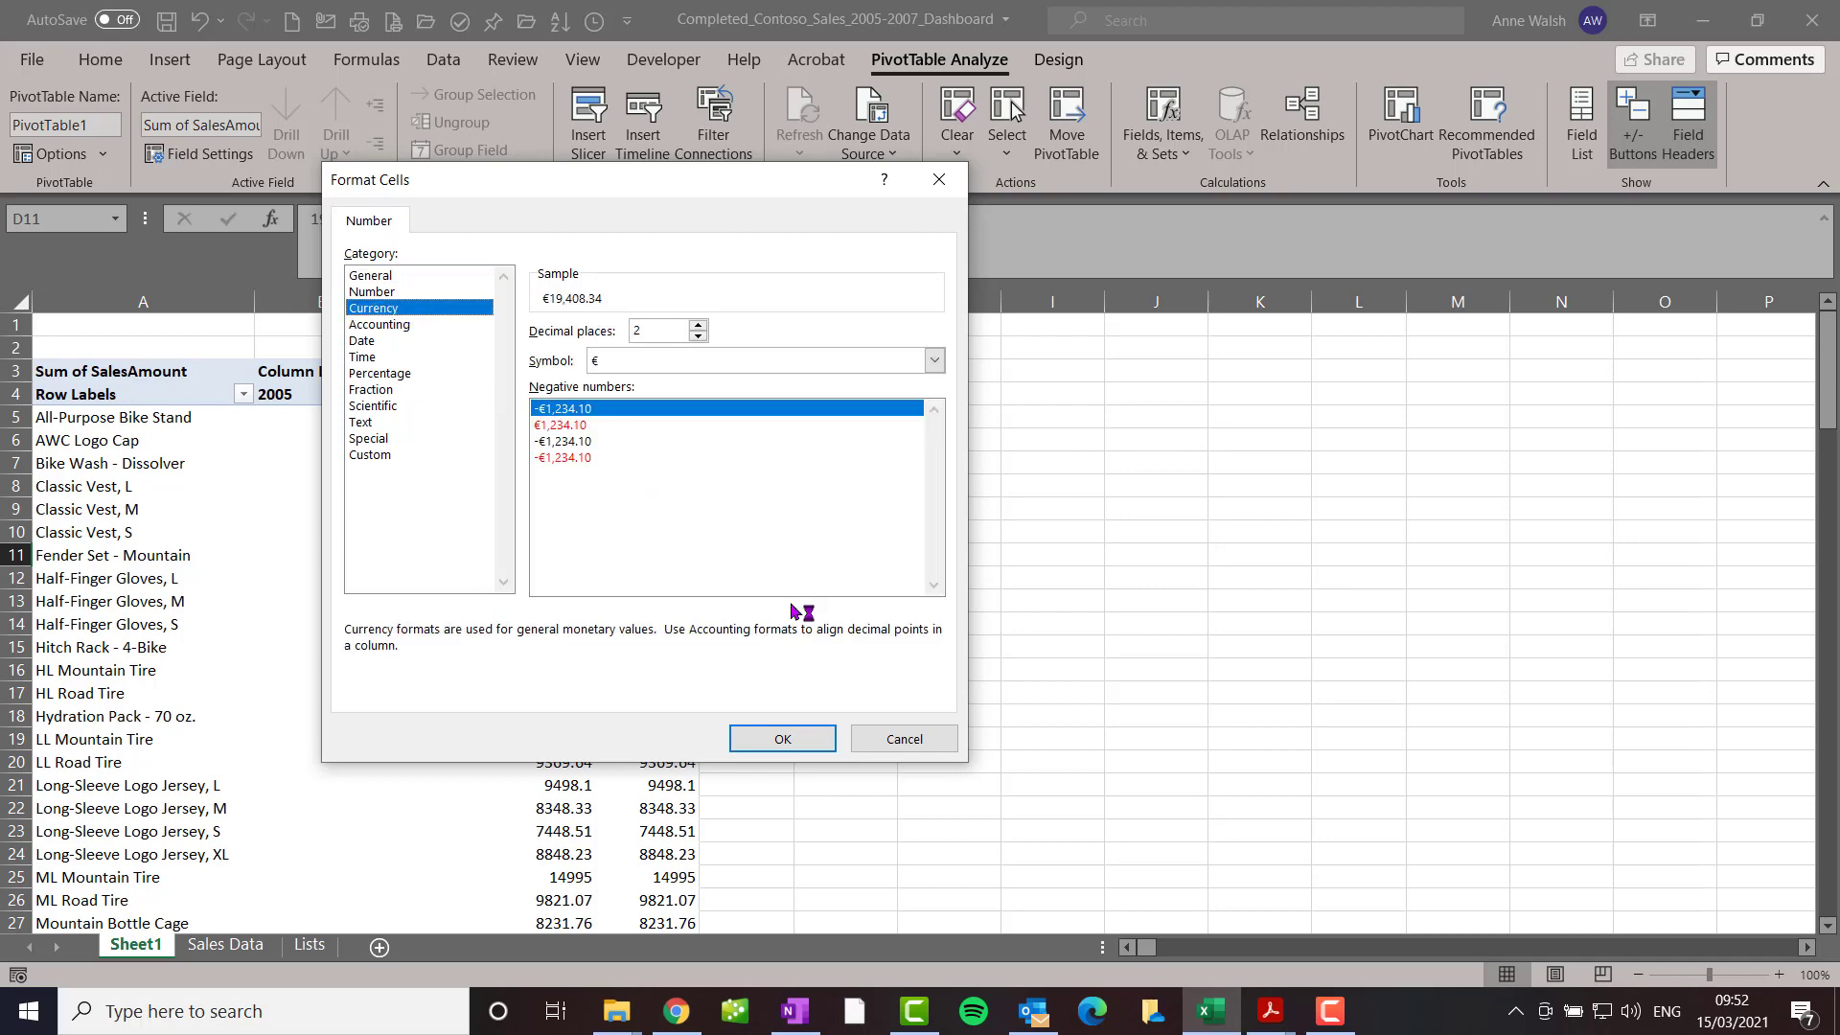
click(798, 743)
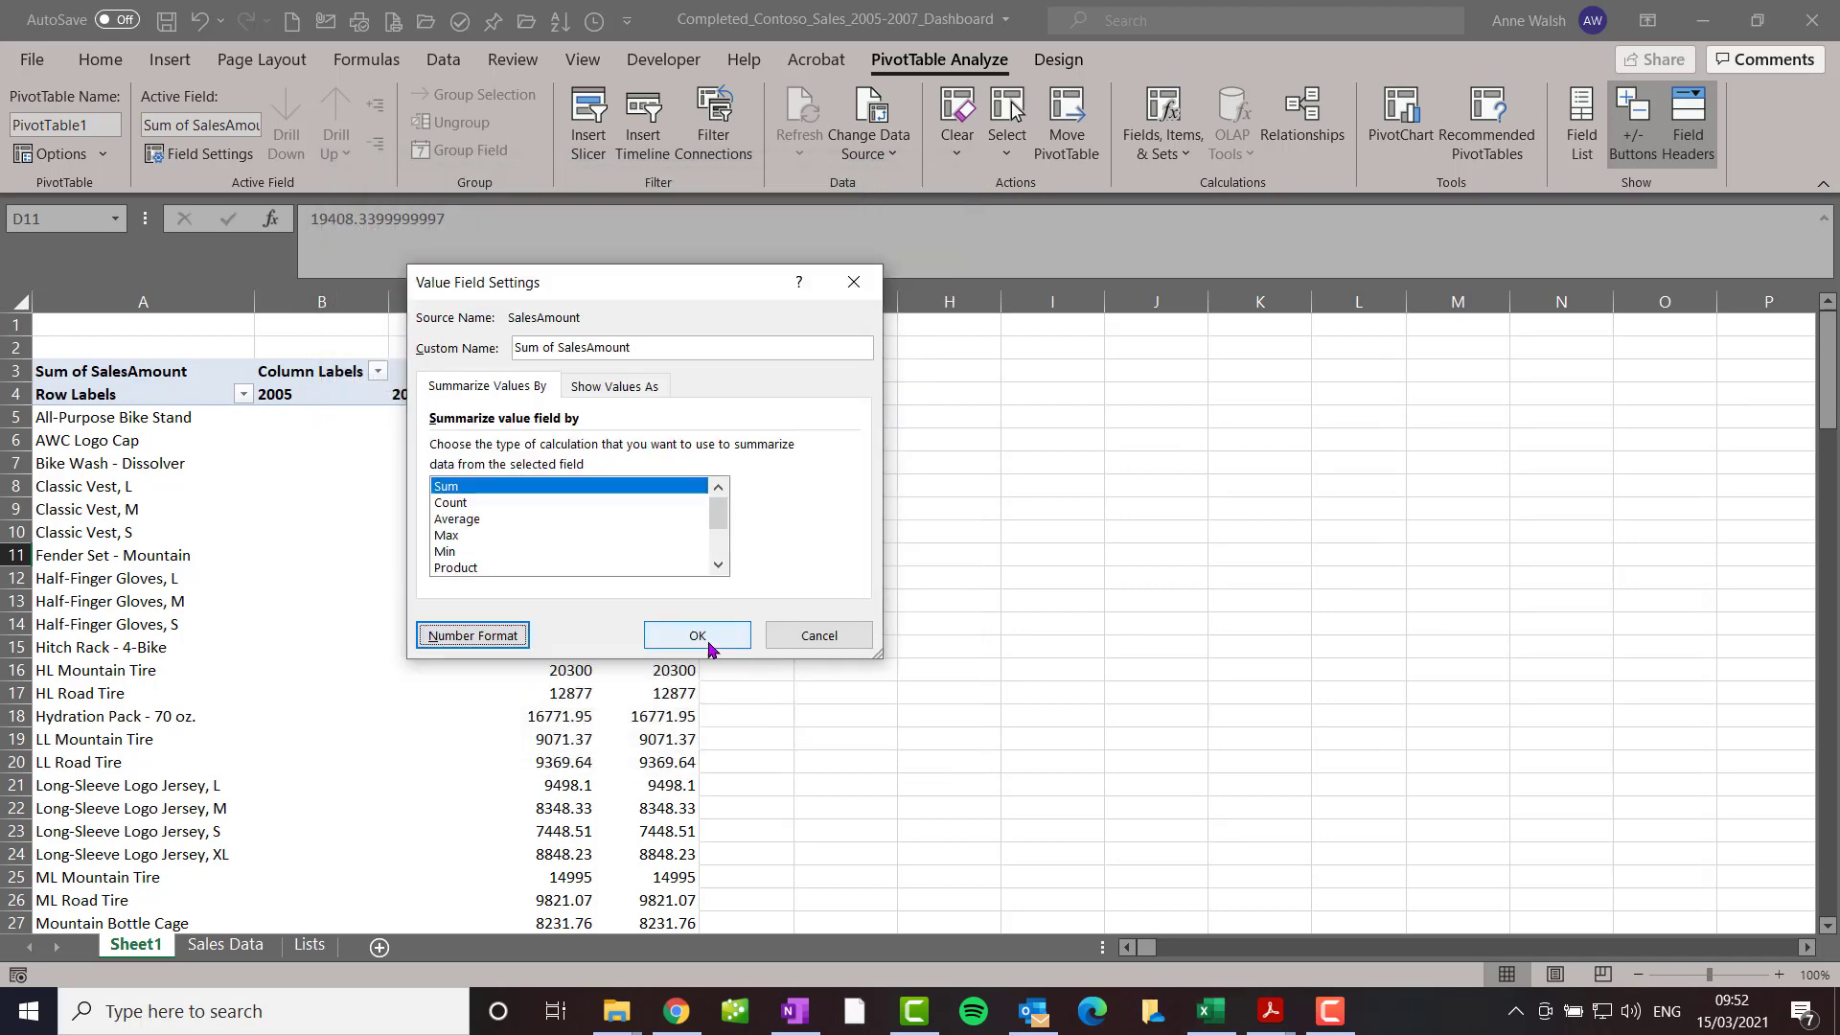
click(514, 635)
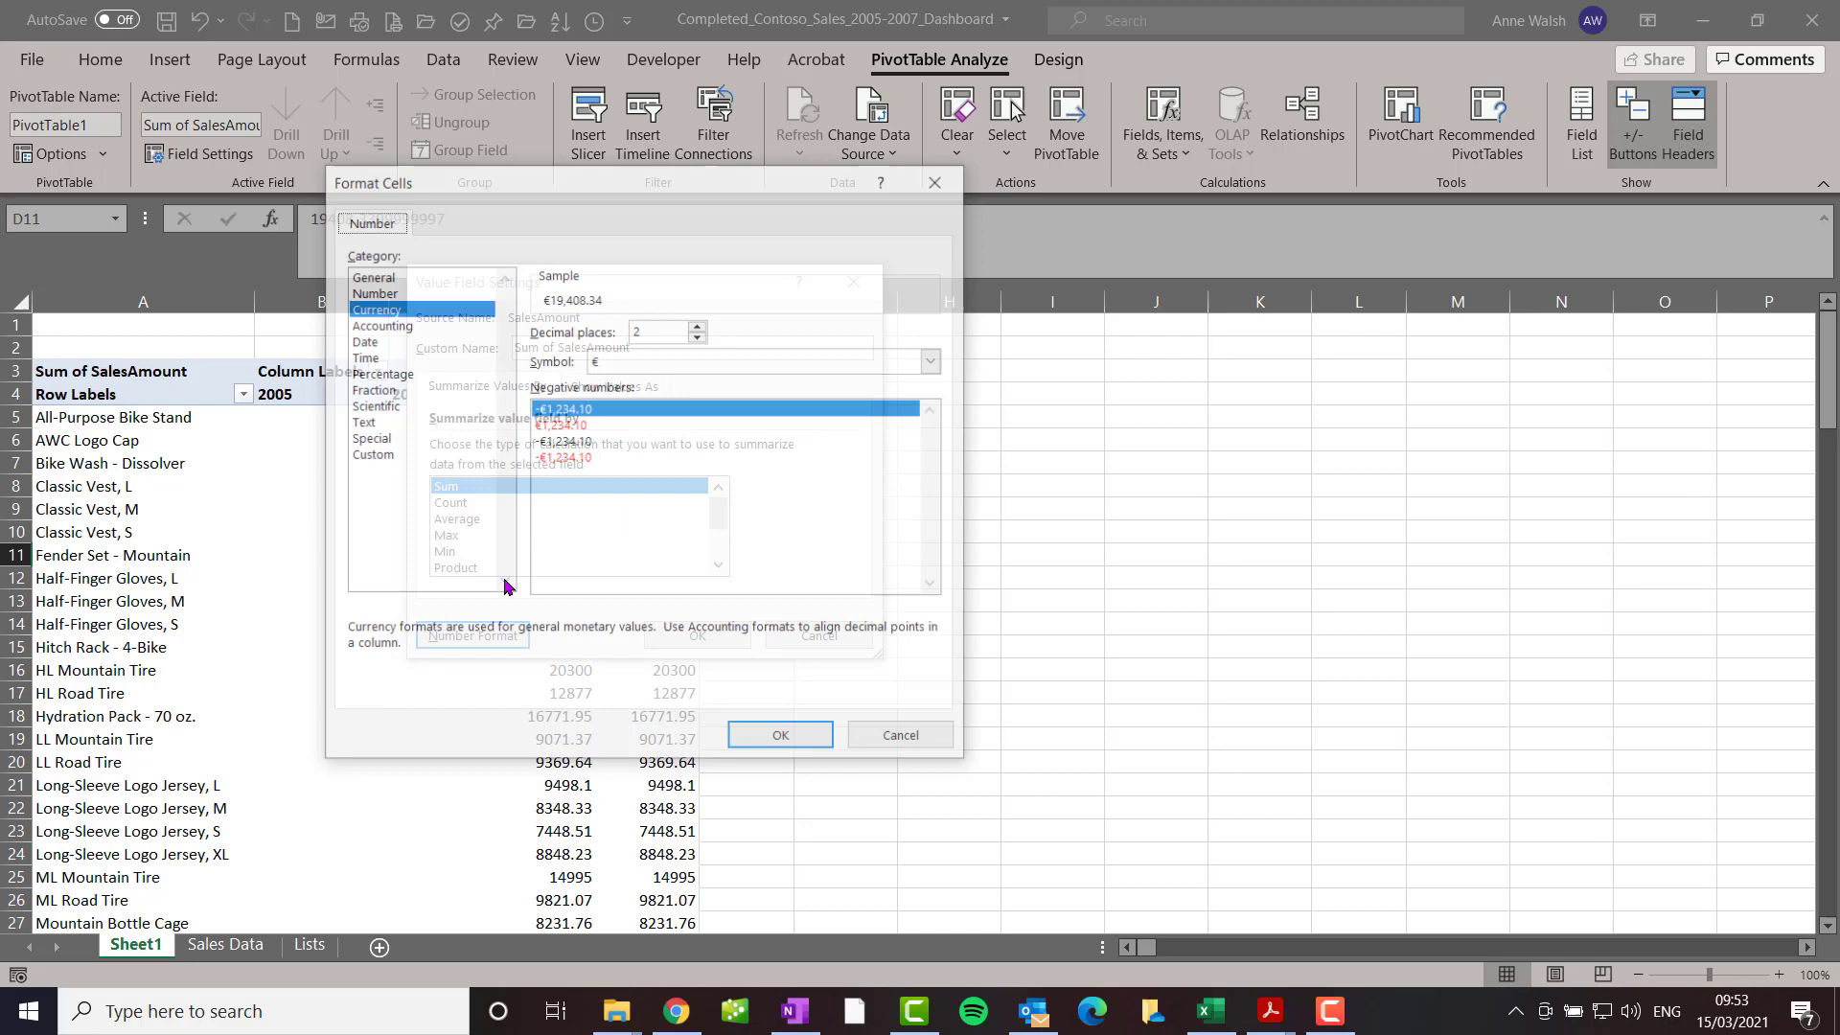
click(782, 737)
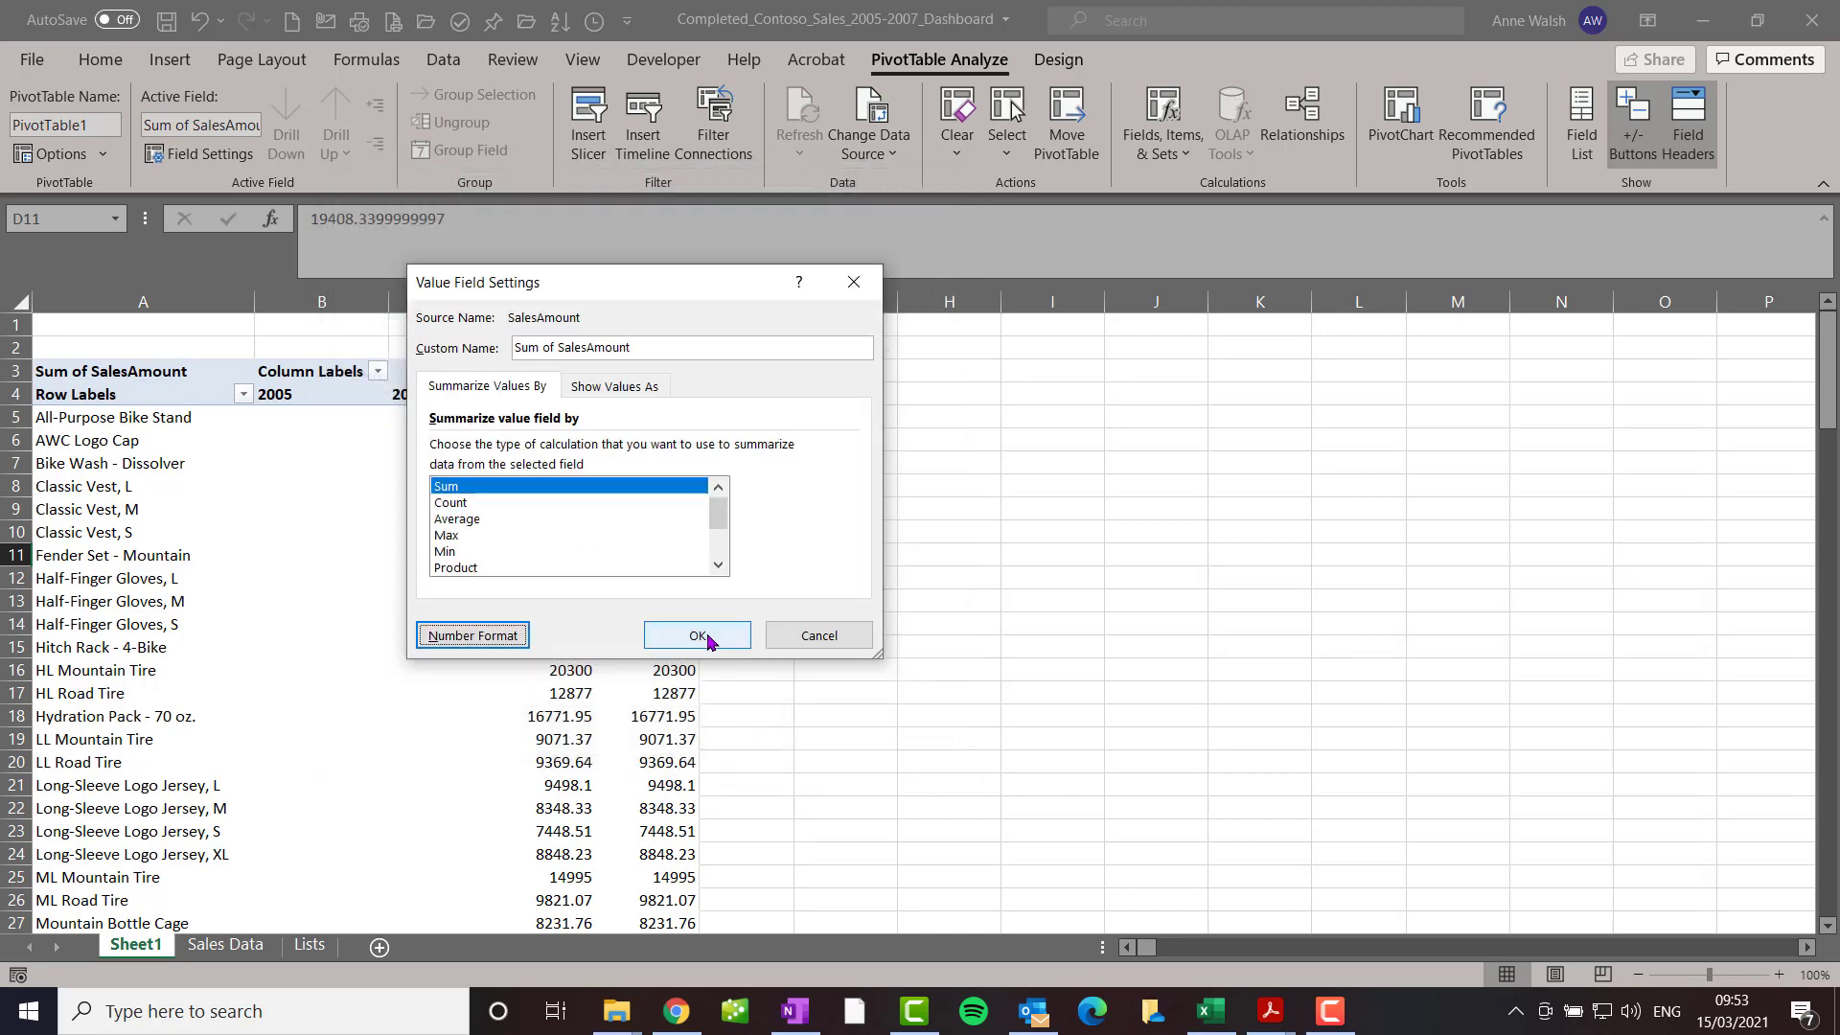
click(708, 637)
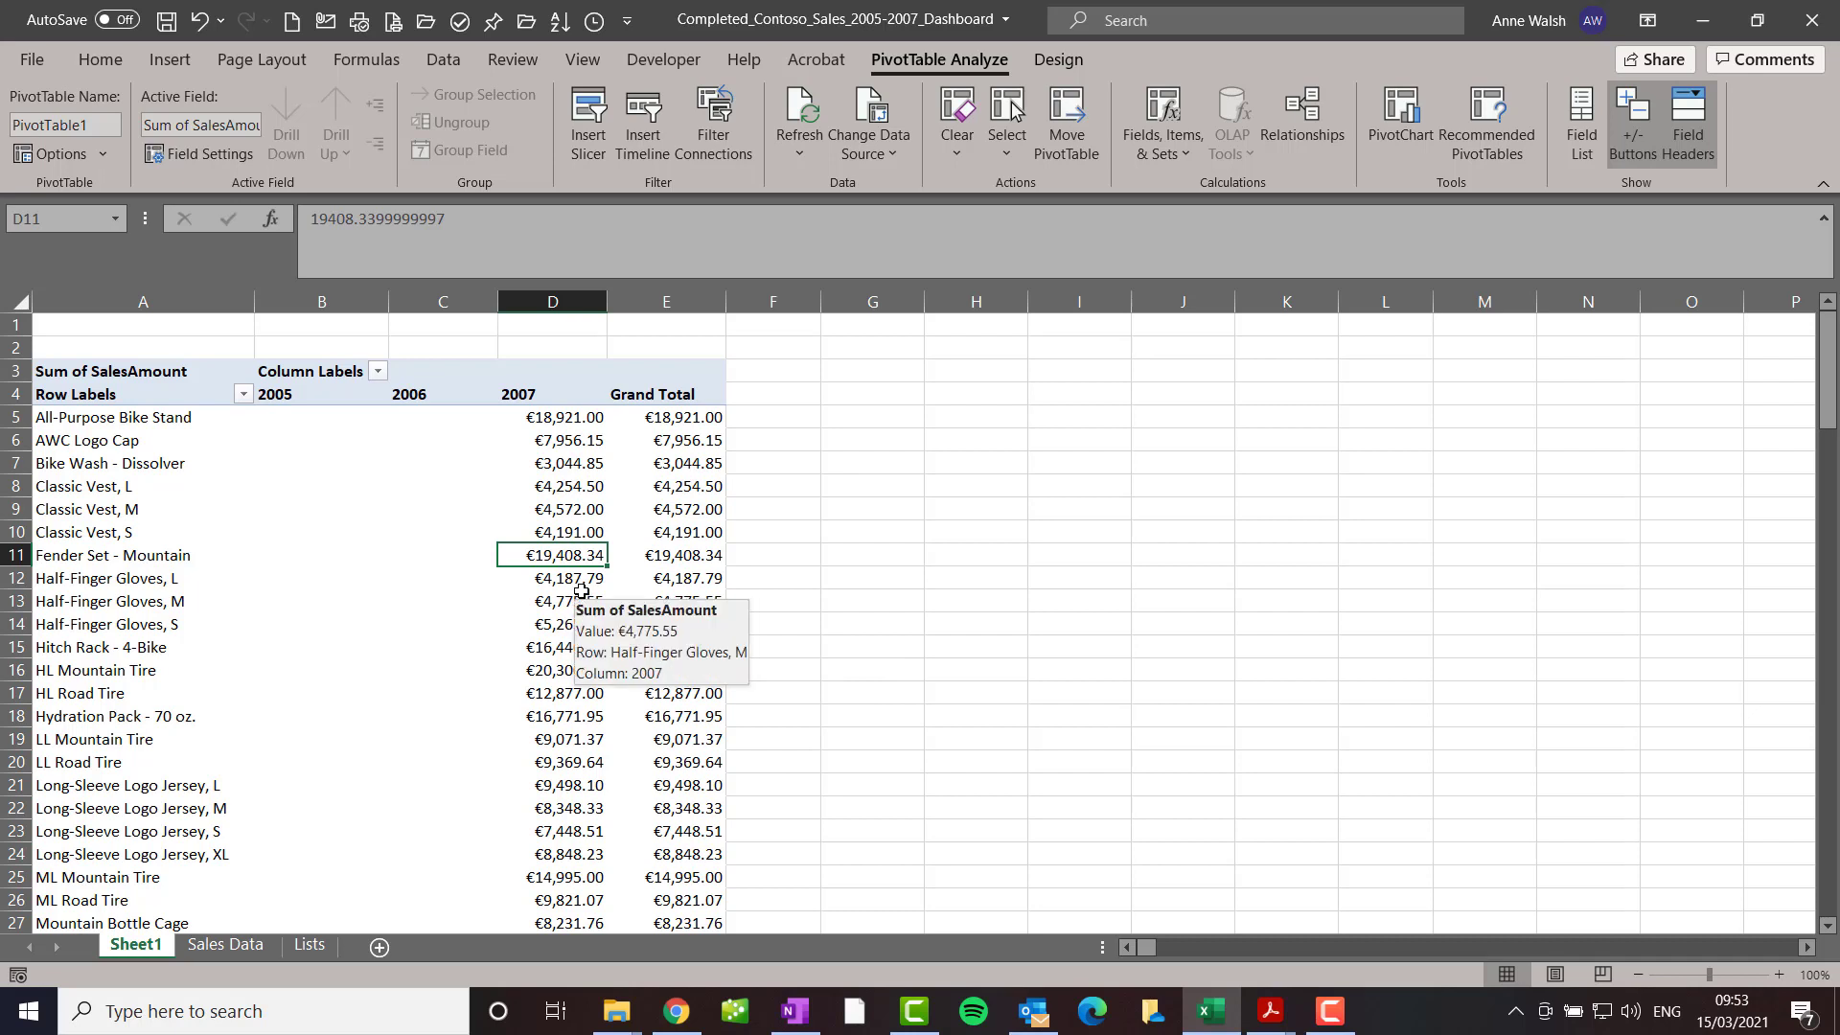
- Apply a Top 10 Items value filter by Sum of SalesAmount to the product rows
mouse_move(564, 554)
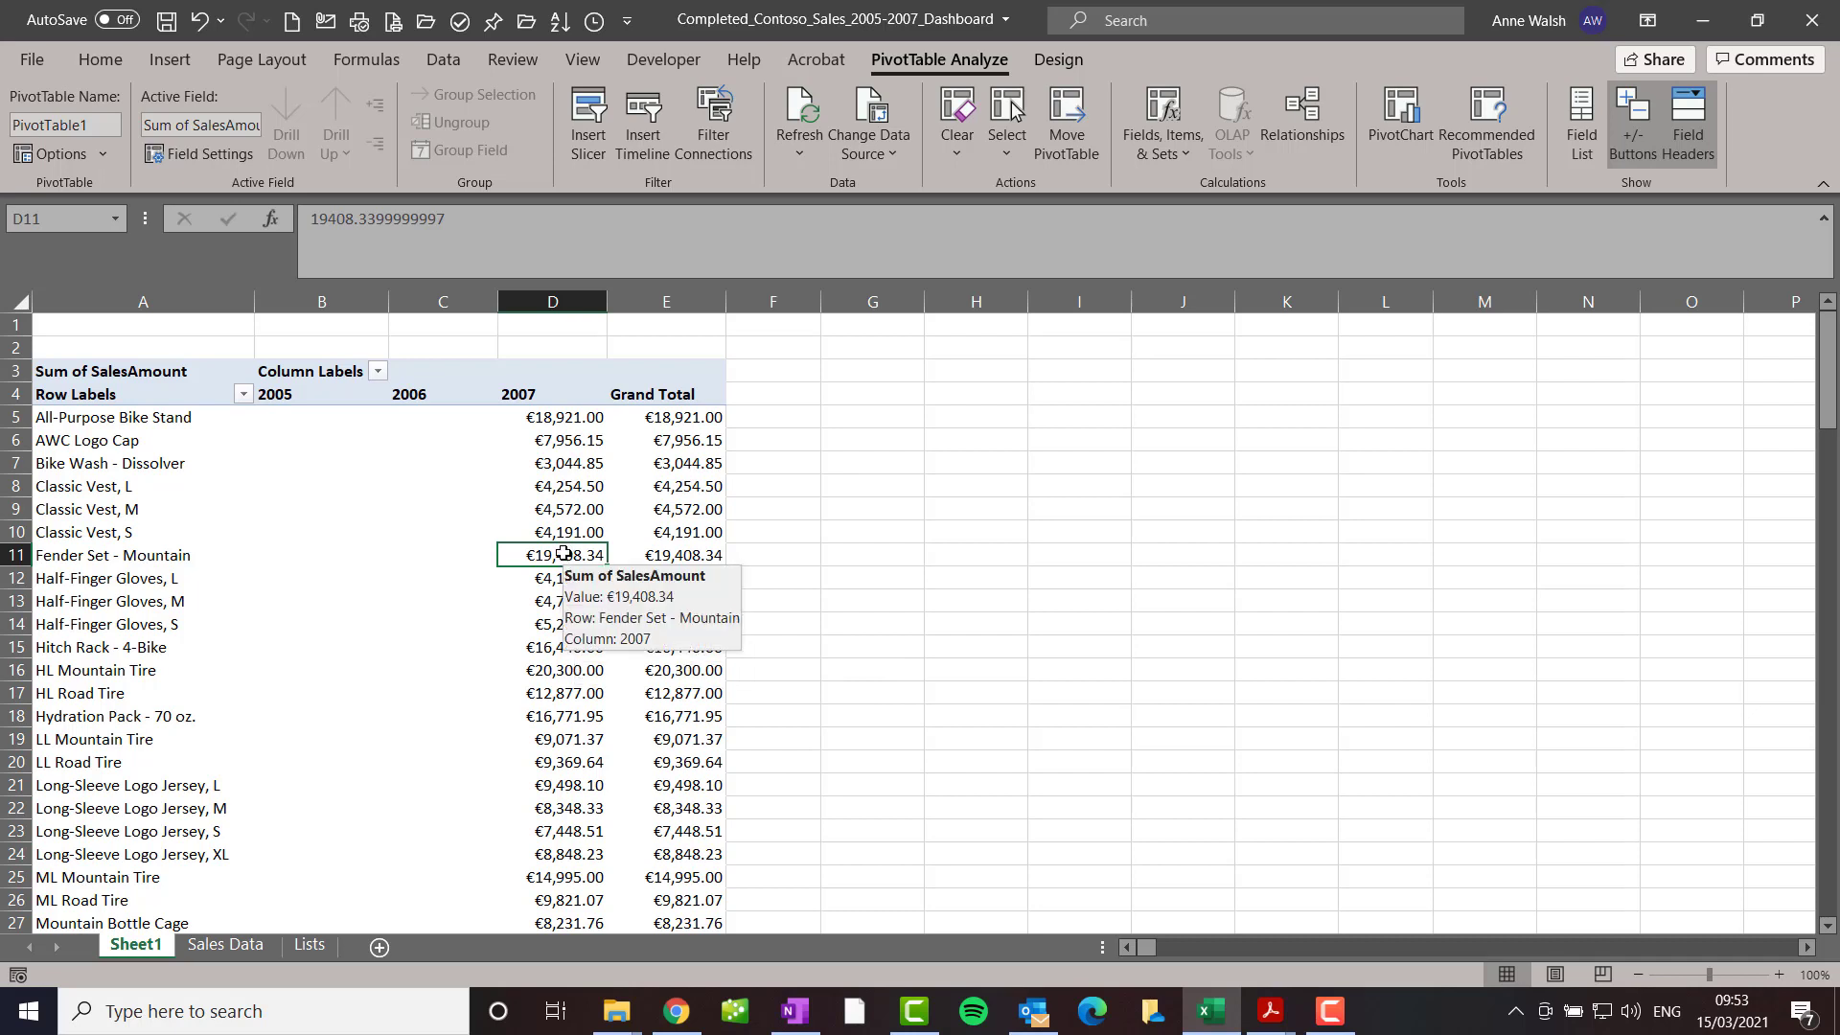
click(243, 394)
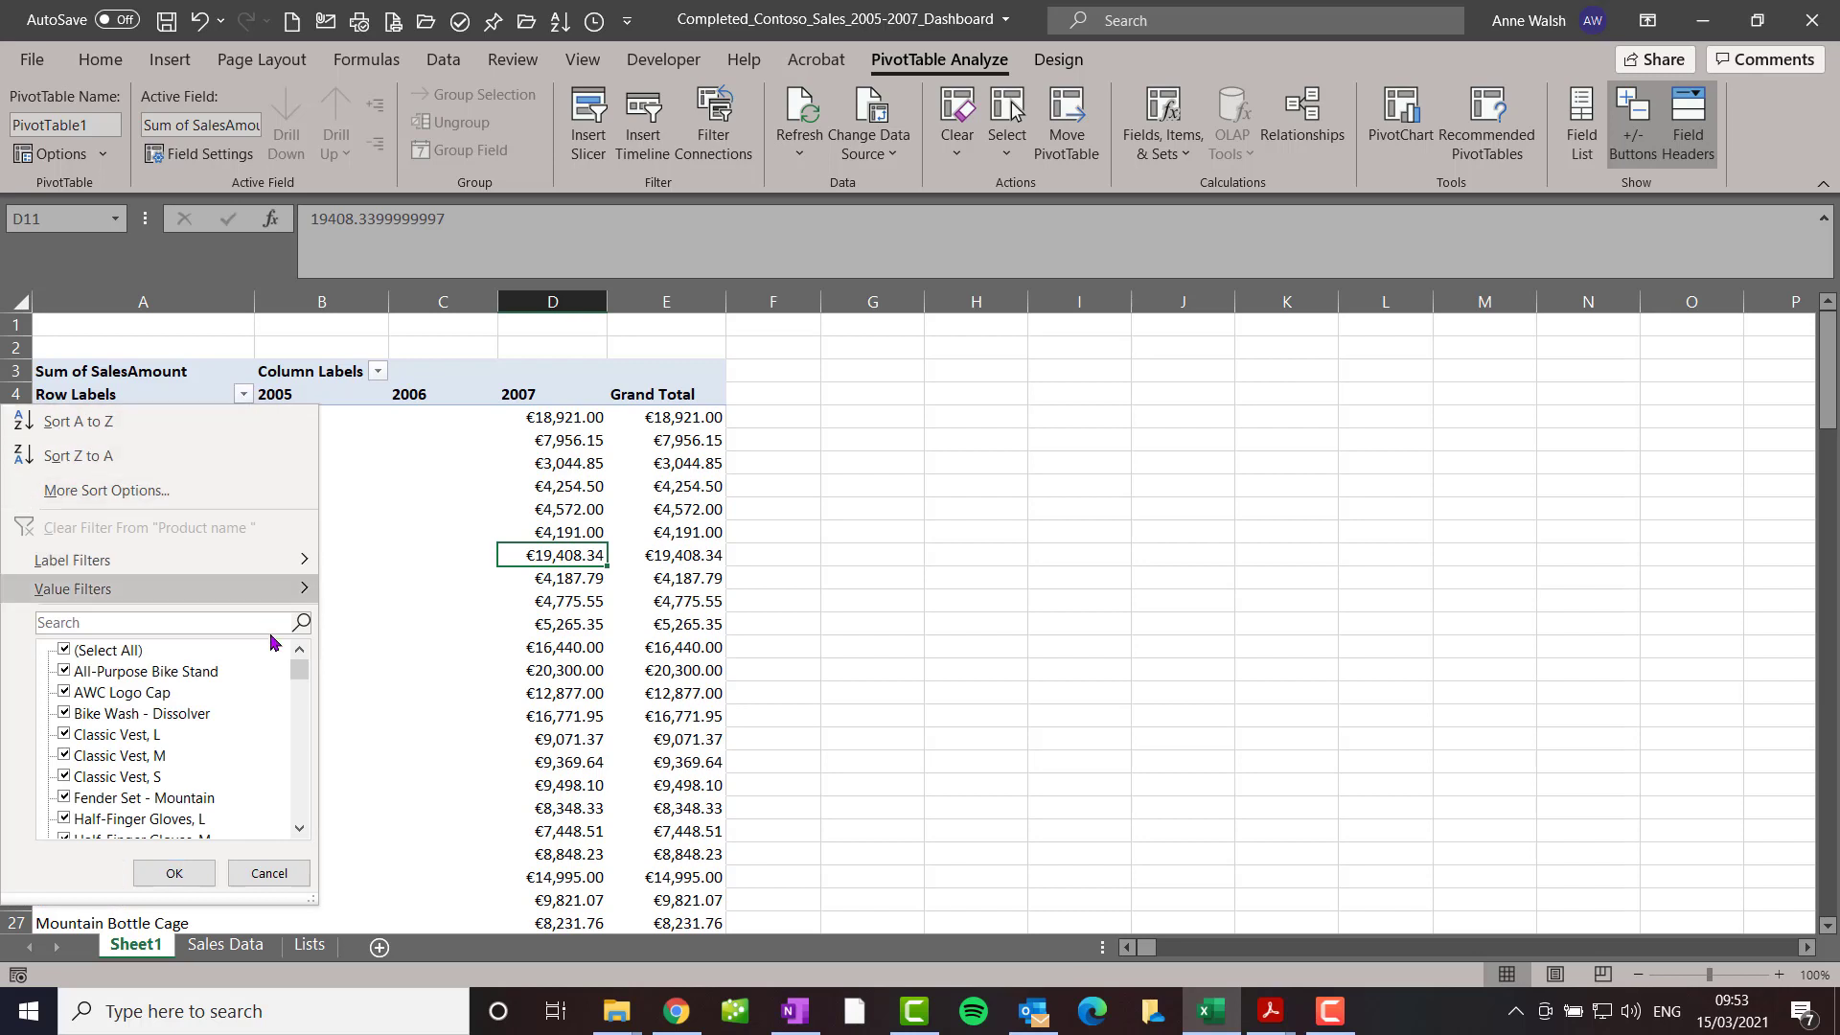
mouse_move(281, 594)
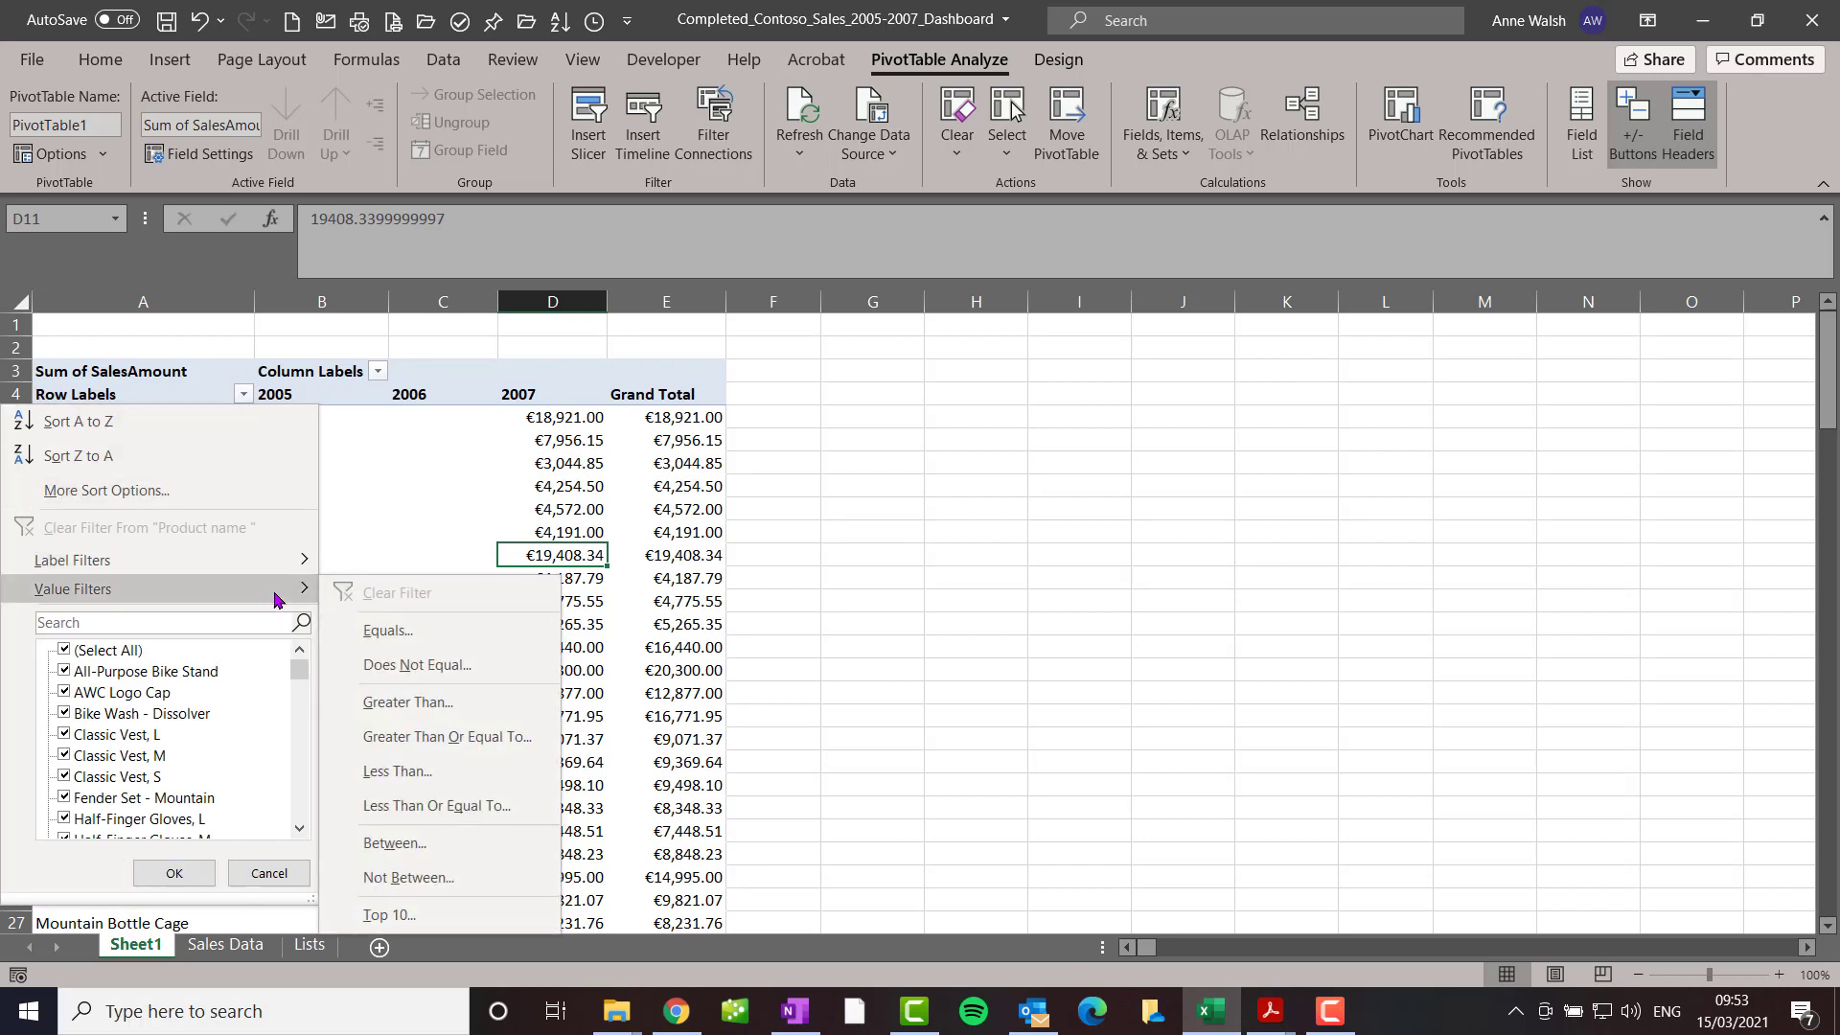
click(407, 912)
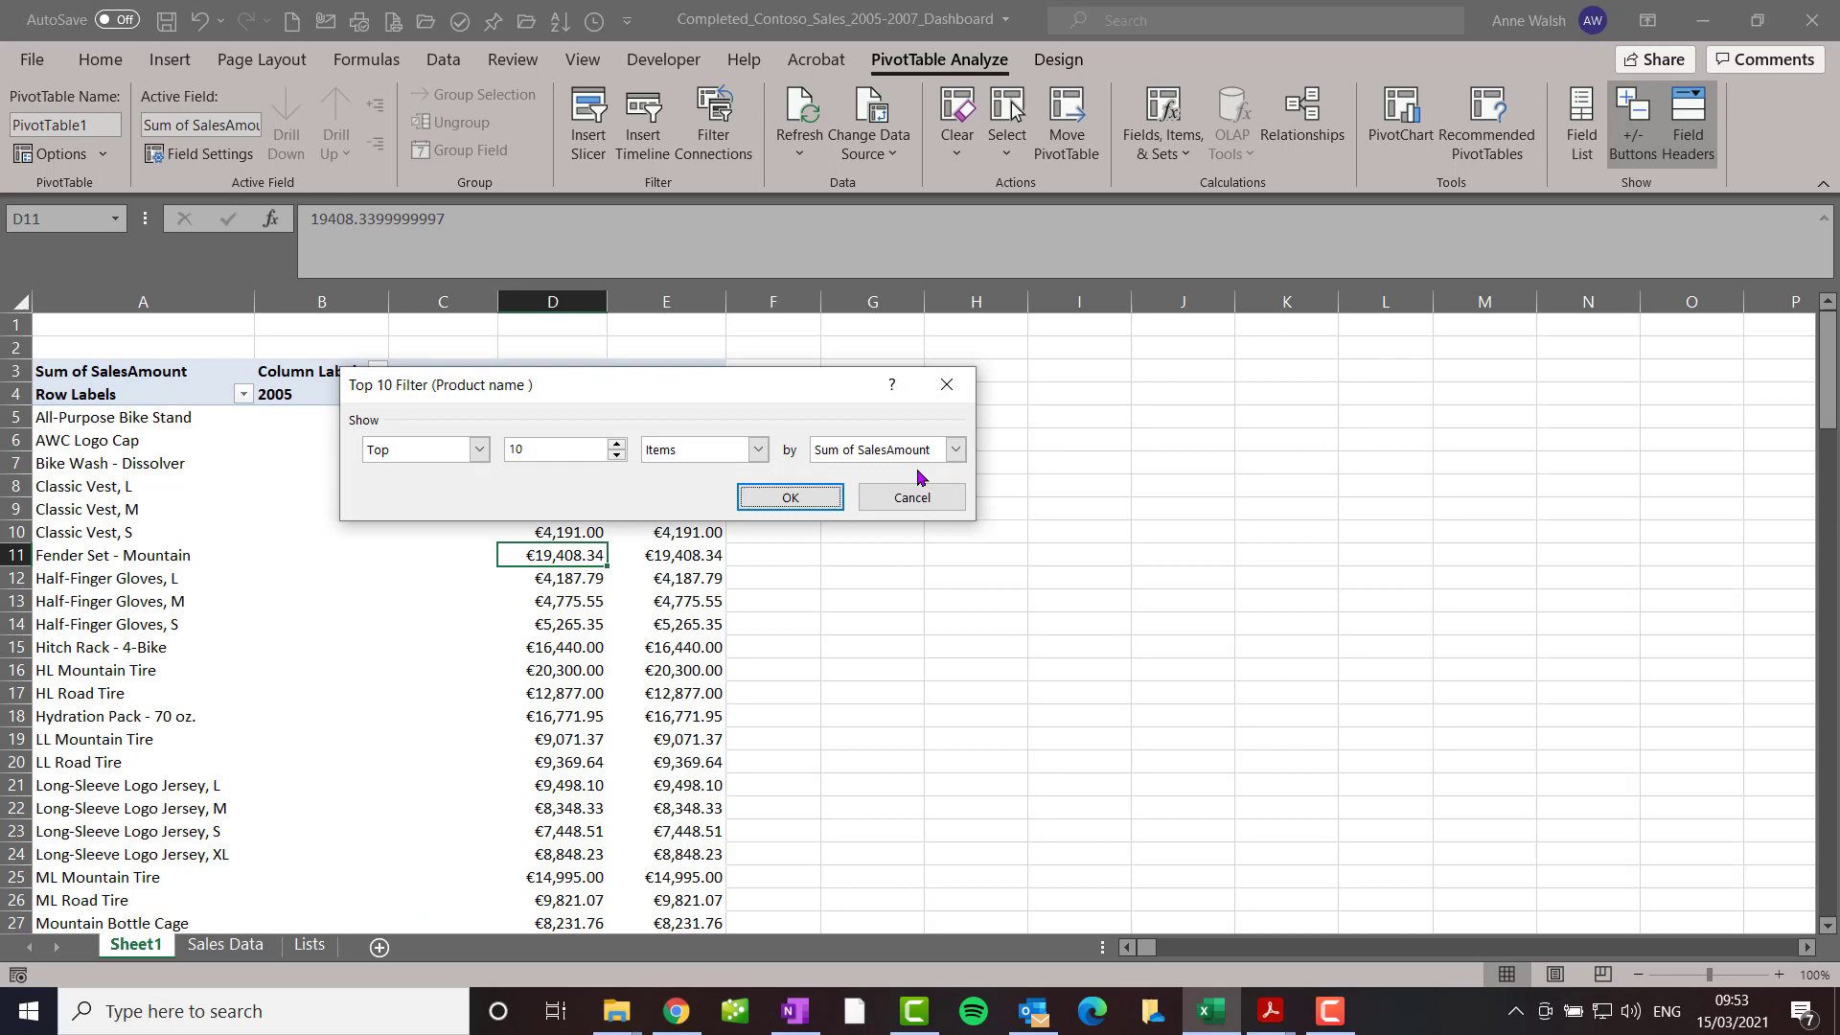
click(791, 499)
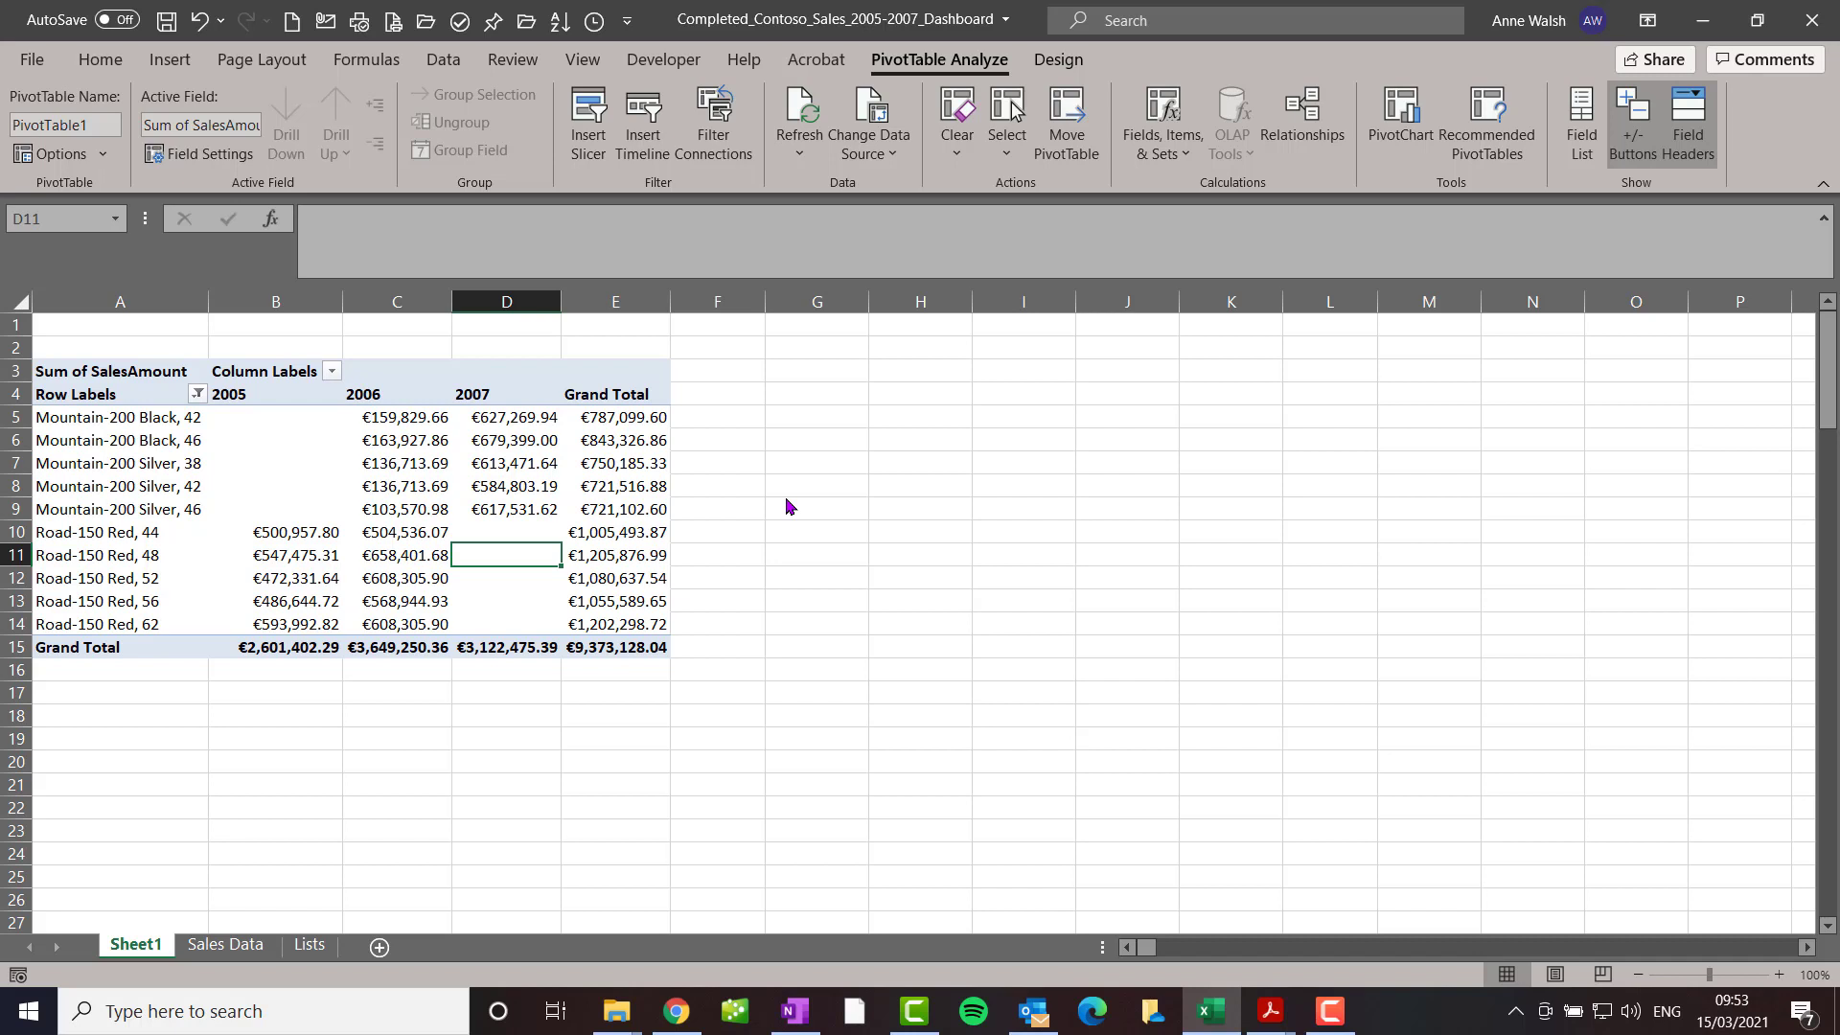
- Copy the PivotTable in A3:E15 and paste it at K3
drag(124, 373, 613, 644)
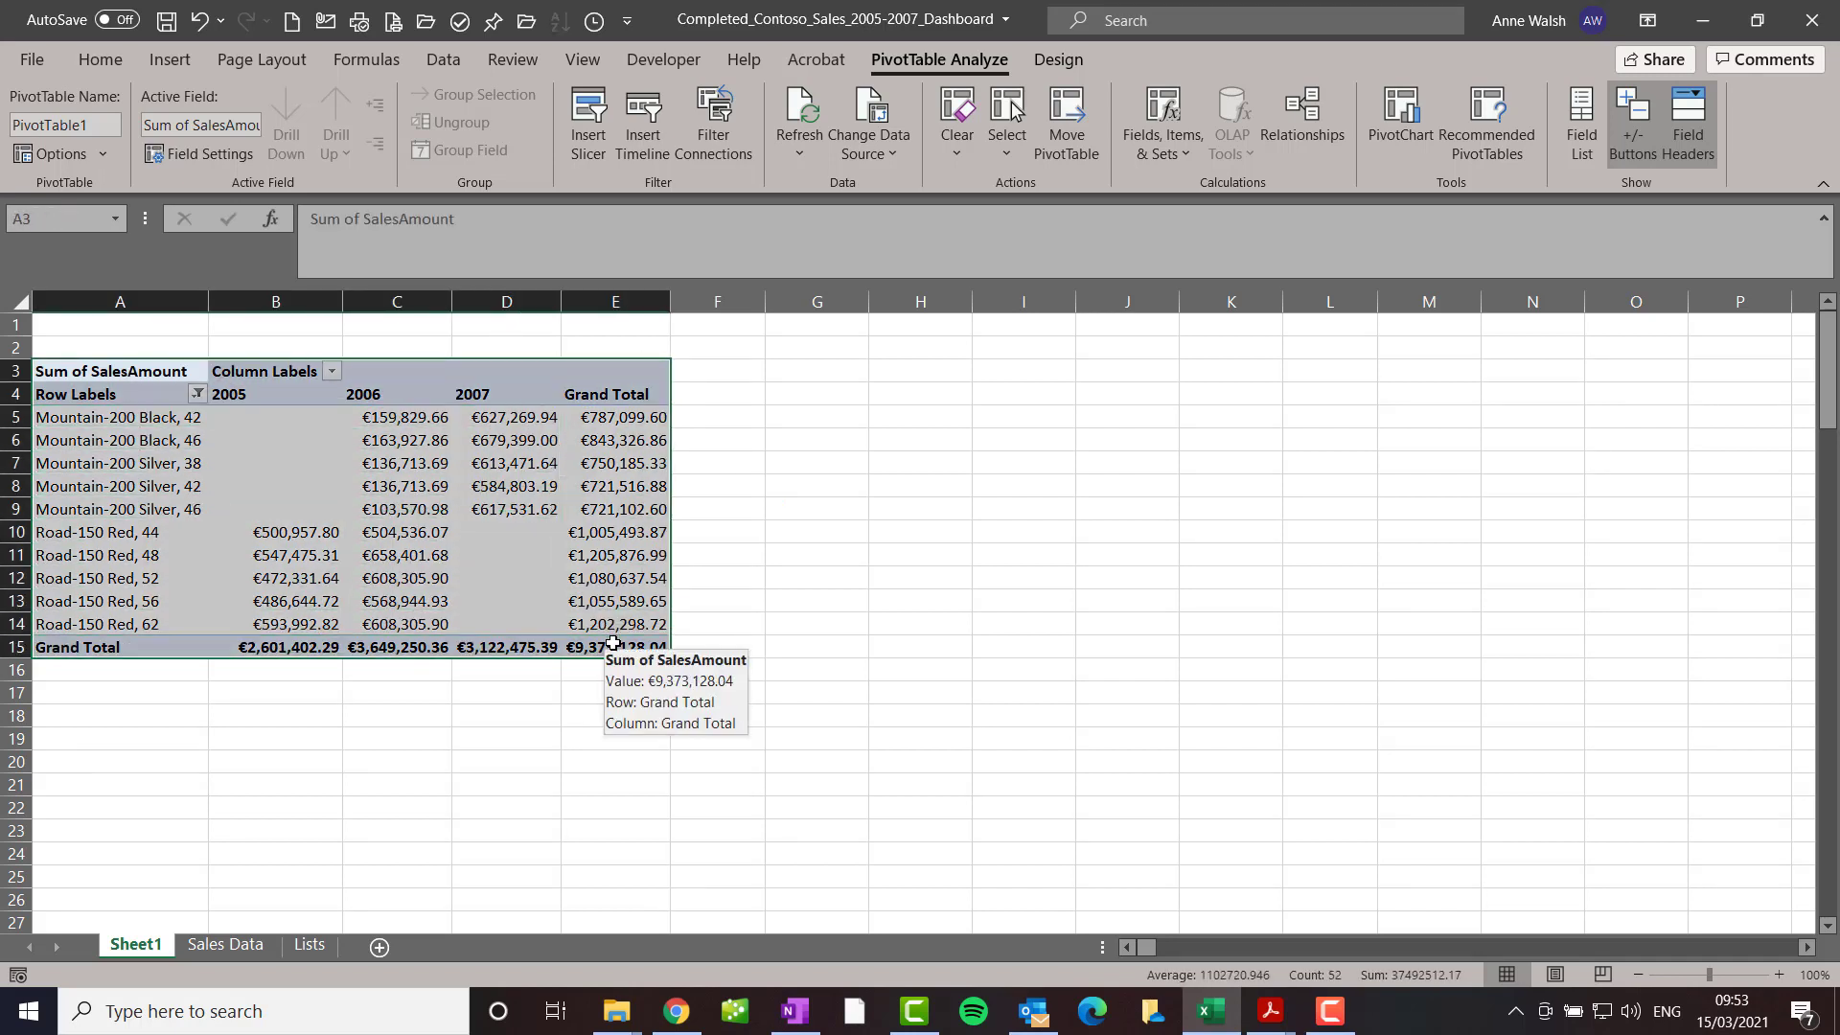
key(ctrl+c)
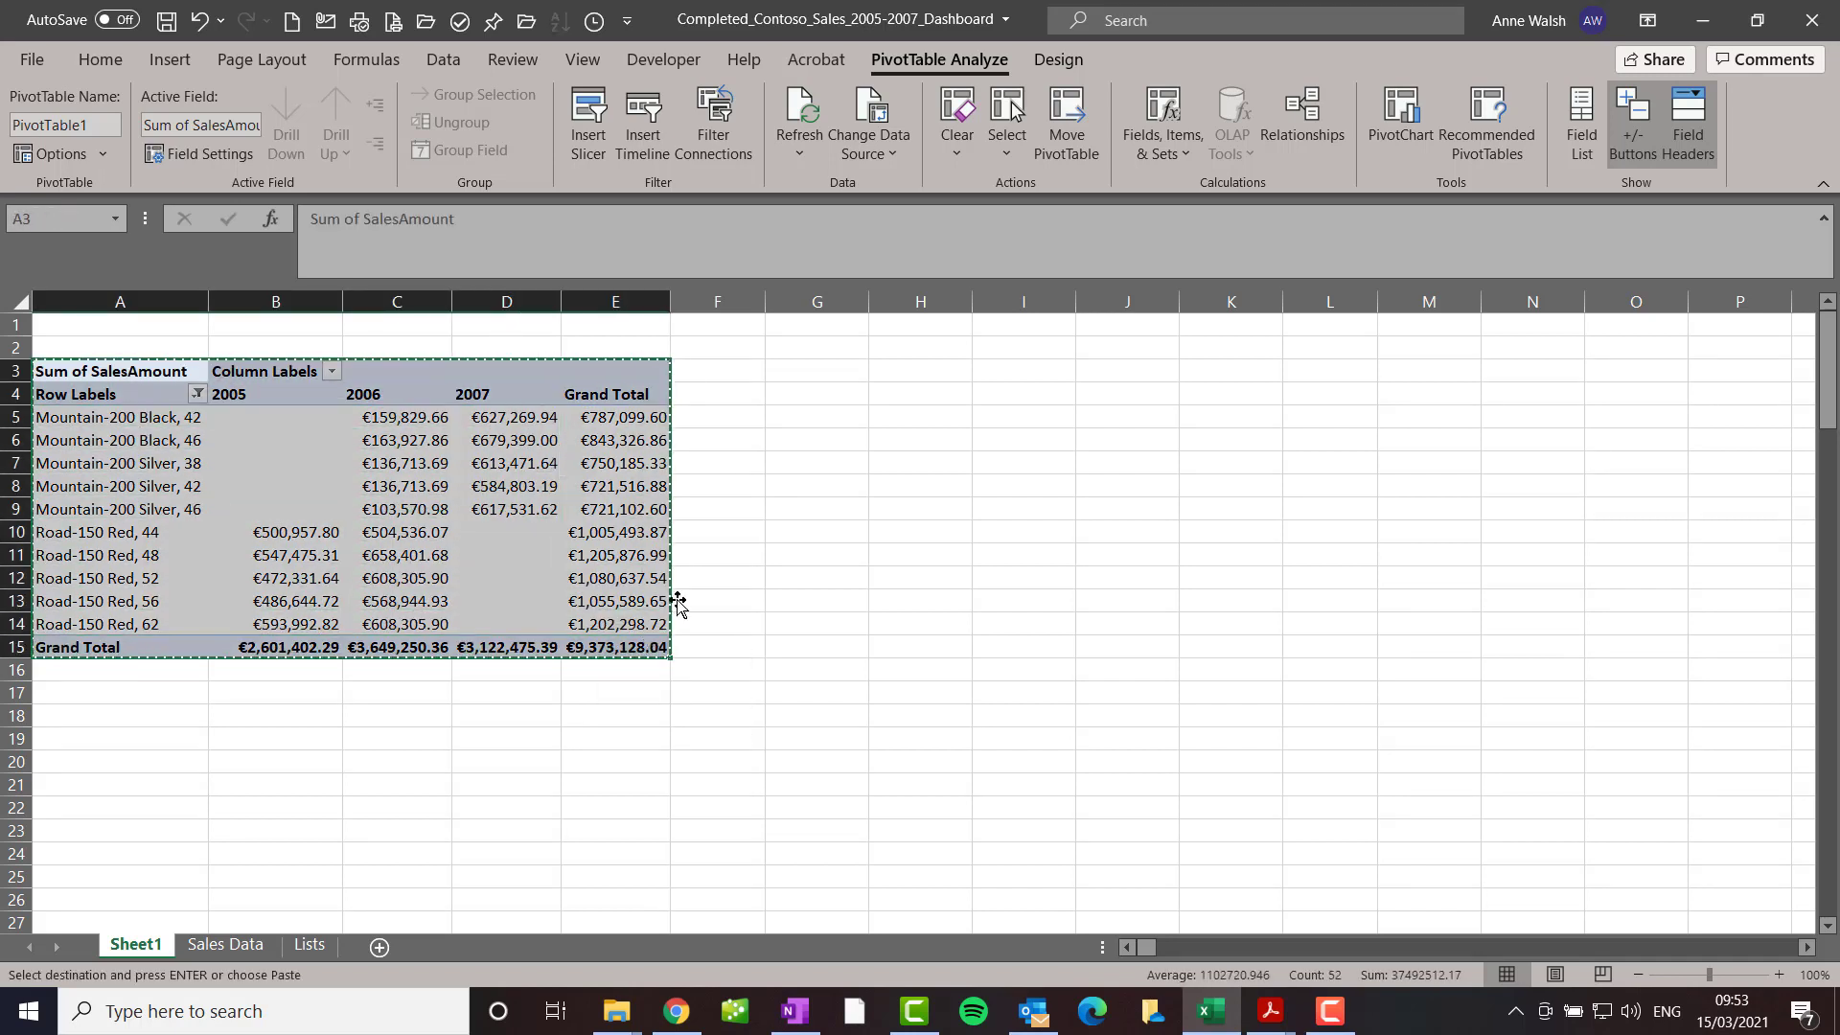
click(1246, 374)
key(ctrl+v)
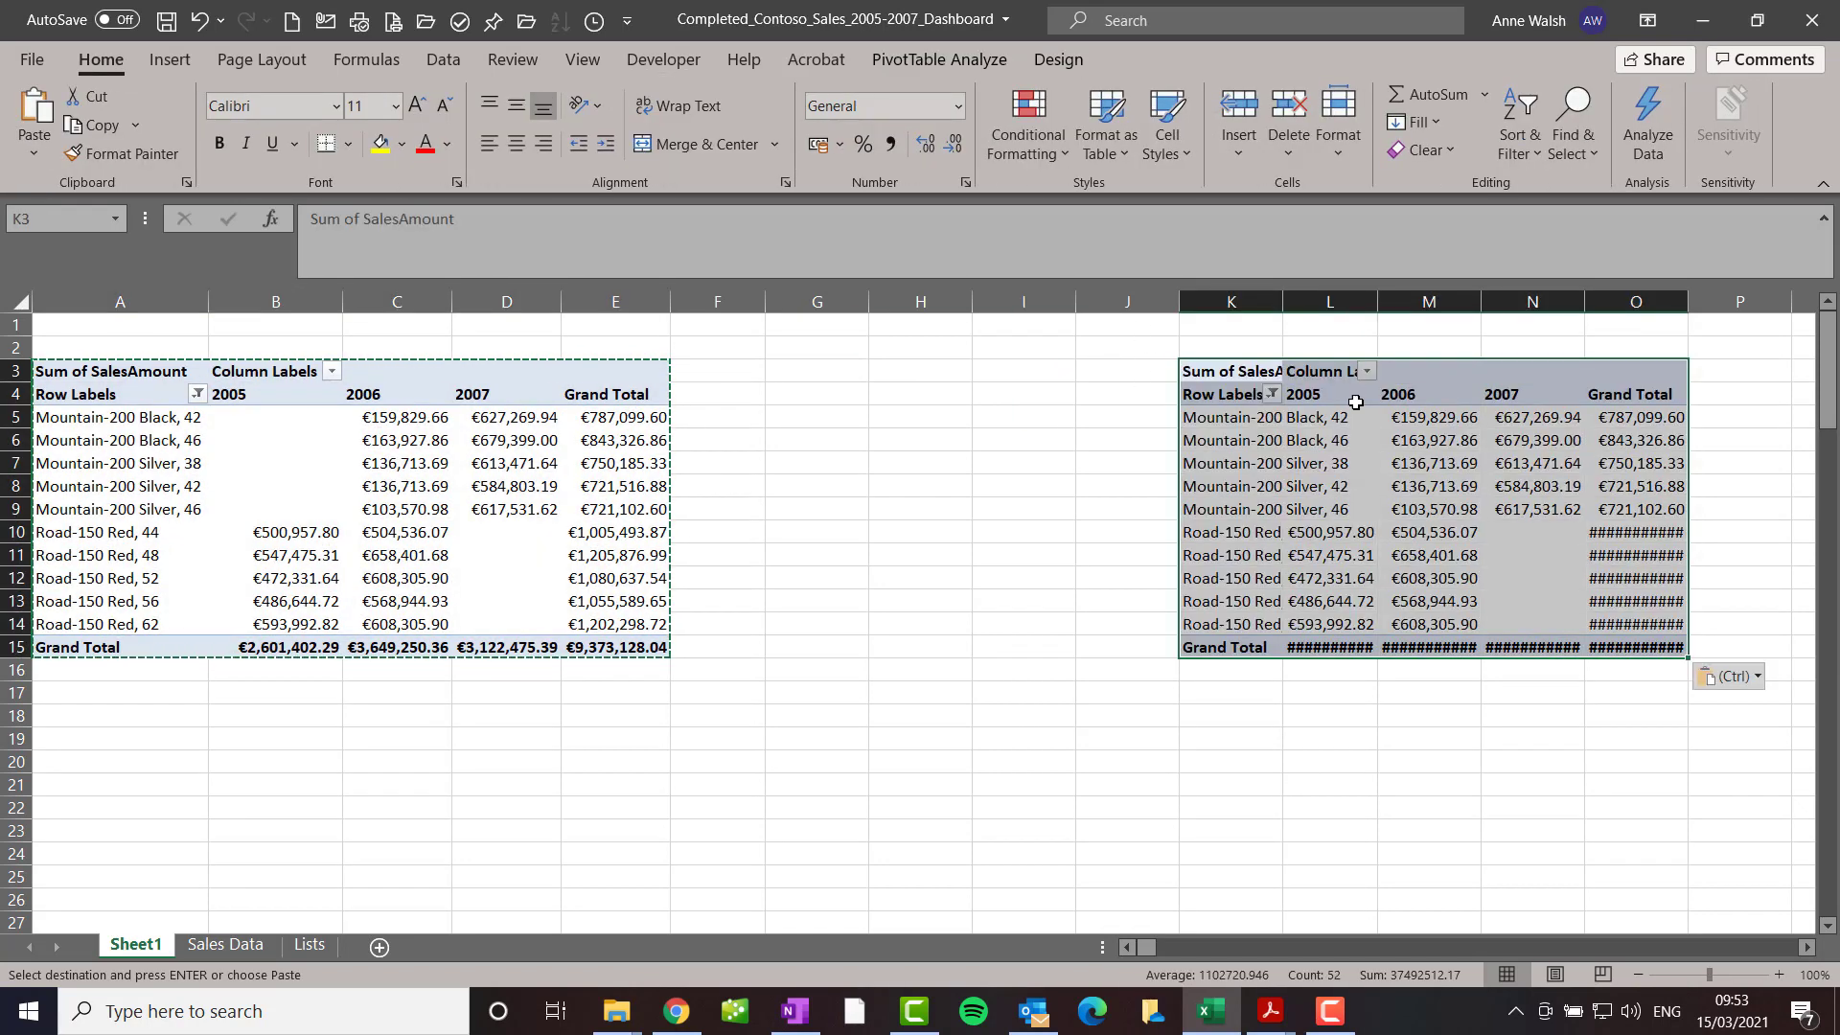
- Change the copy's Top 10 value filter to Bottom 10 products
click(1271, 393)
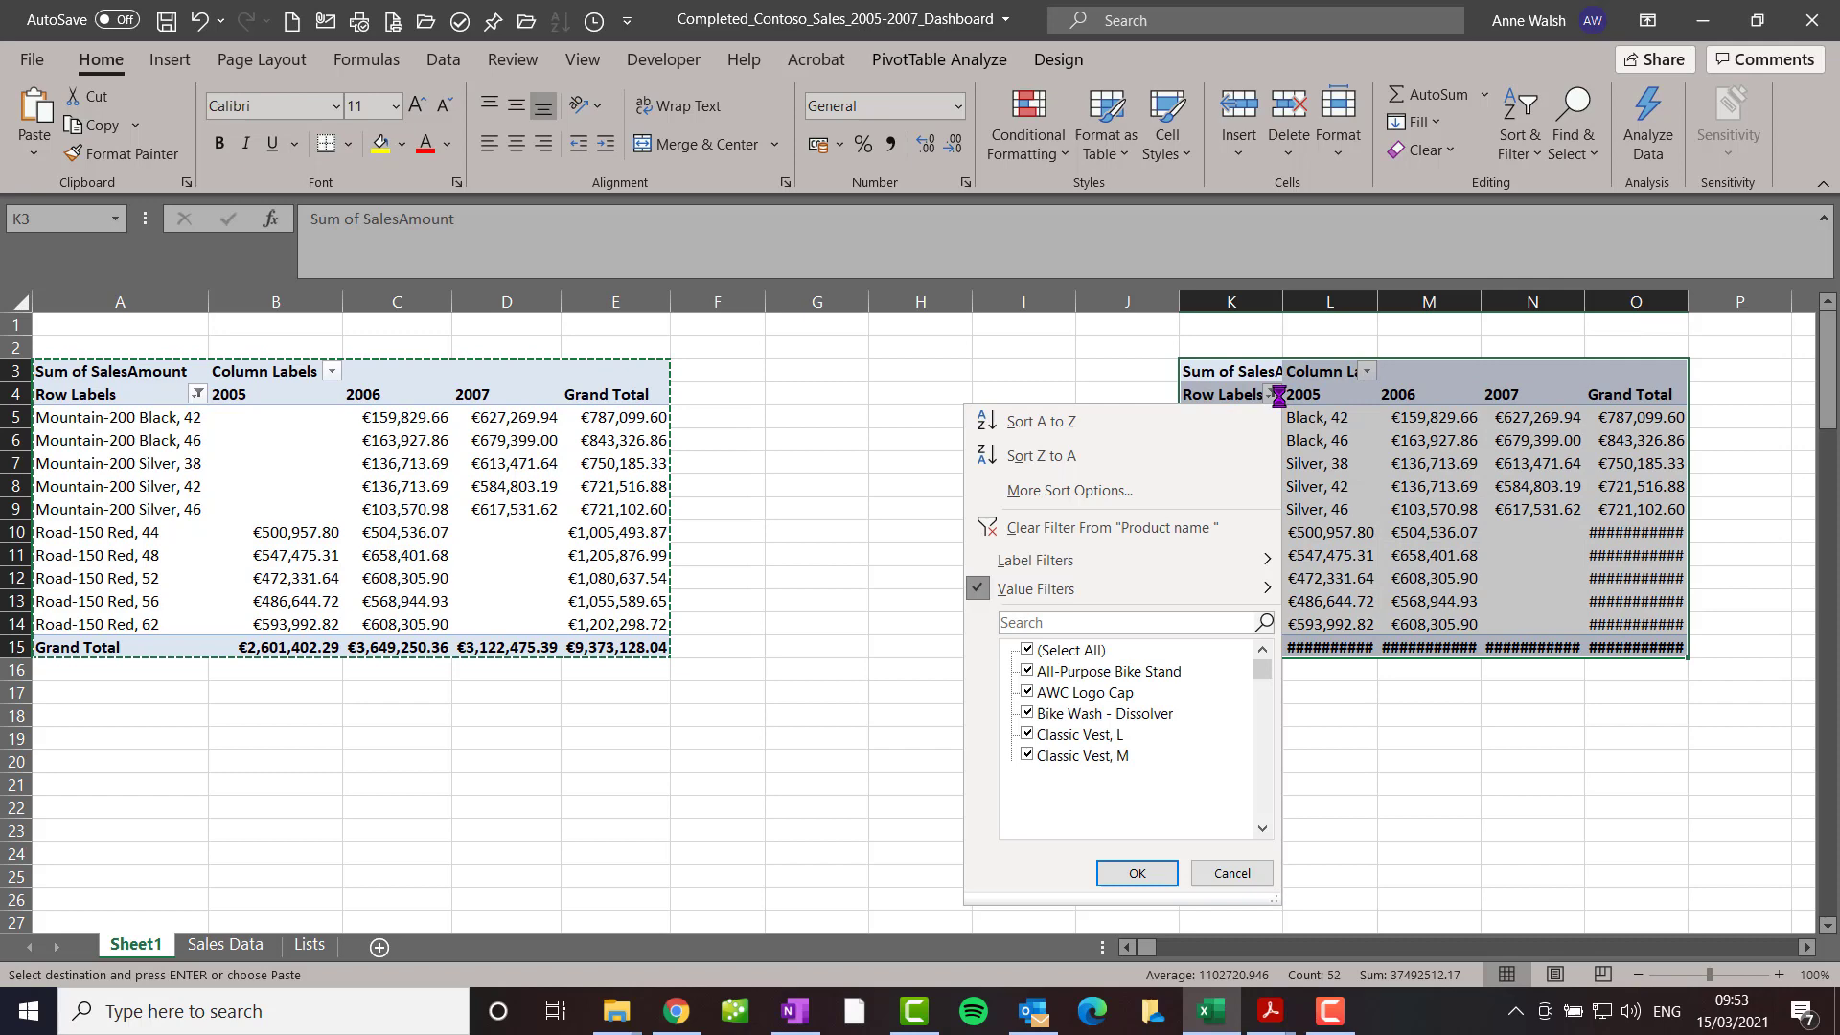
mouse_move(1219, 589)
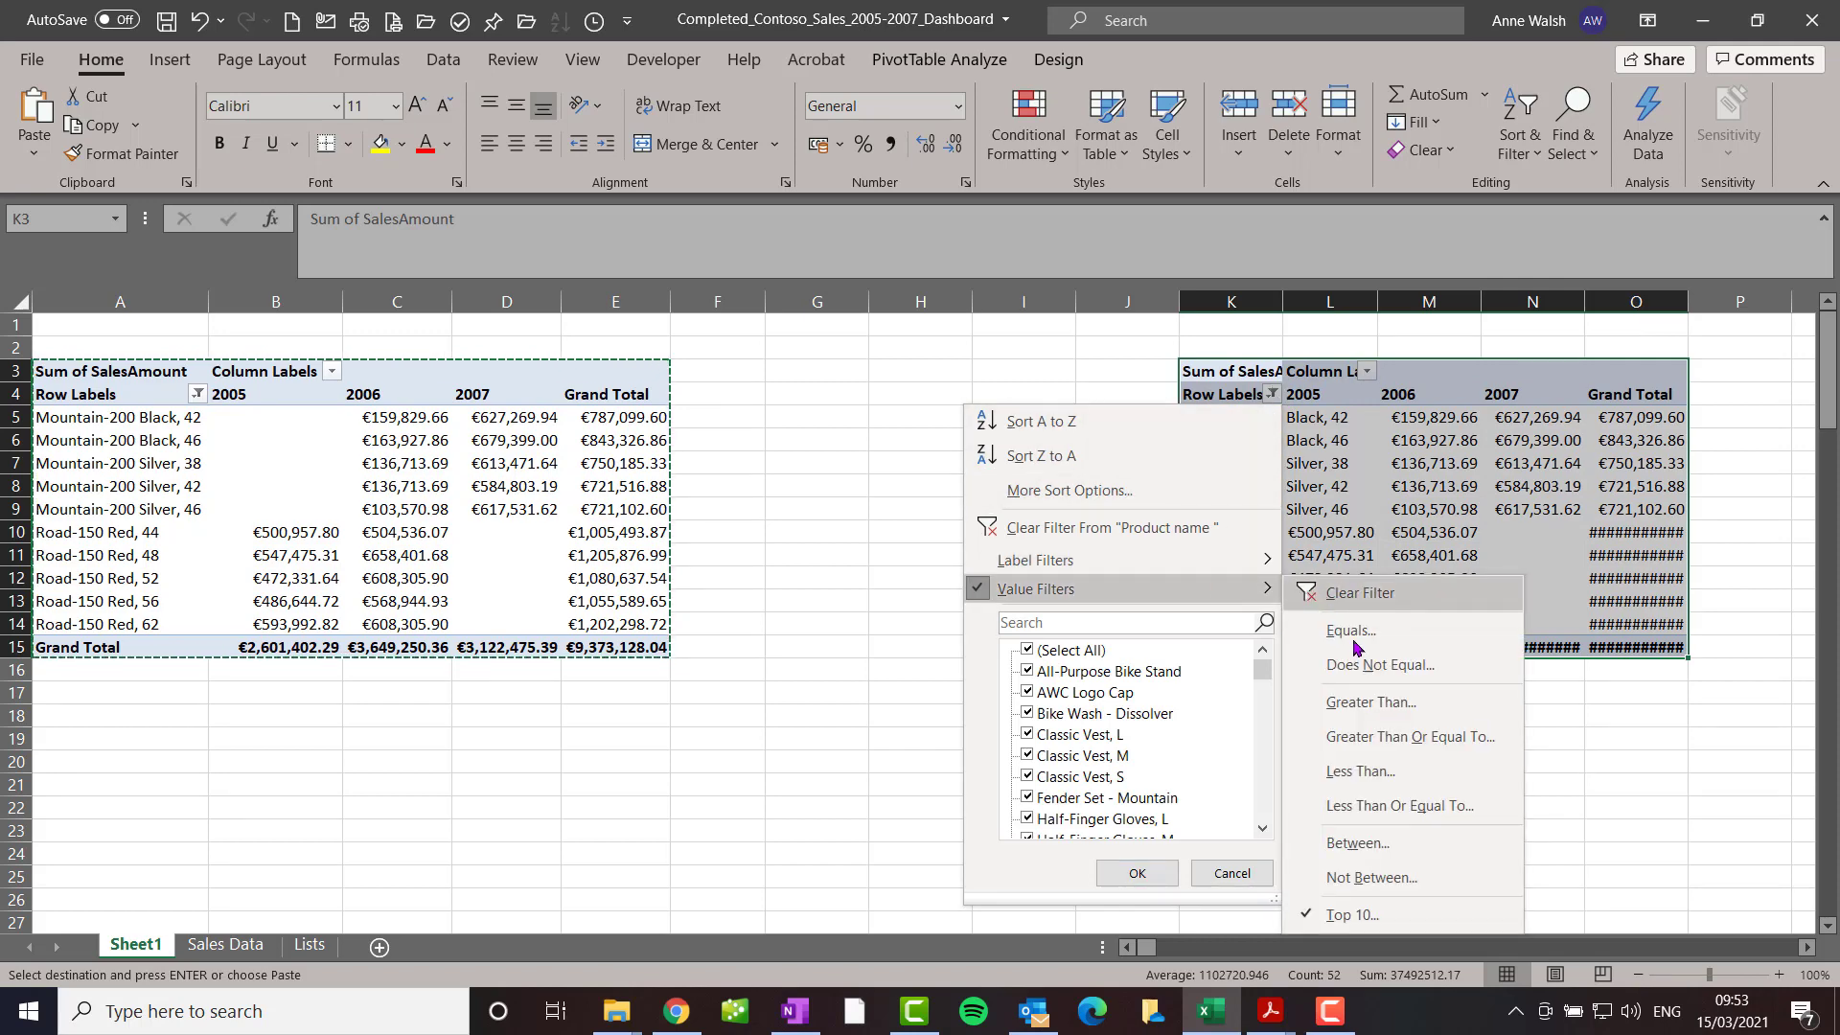
click(1414, 925)
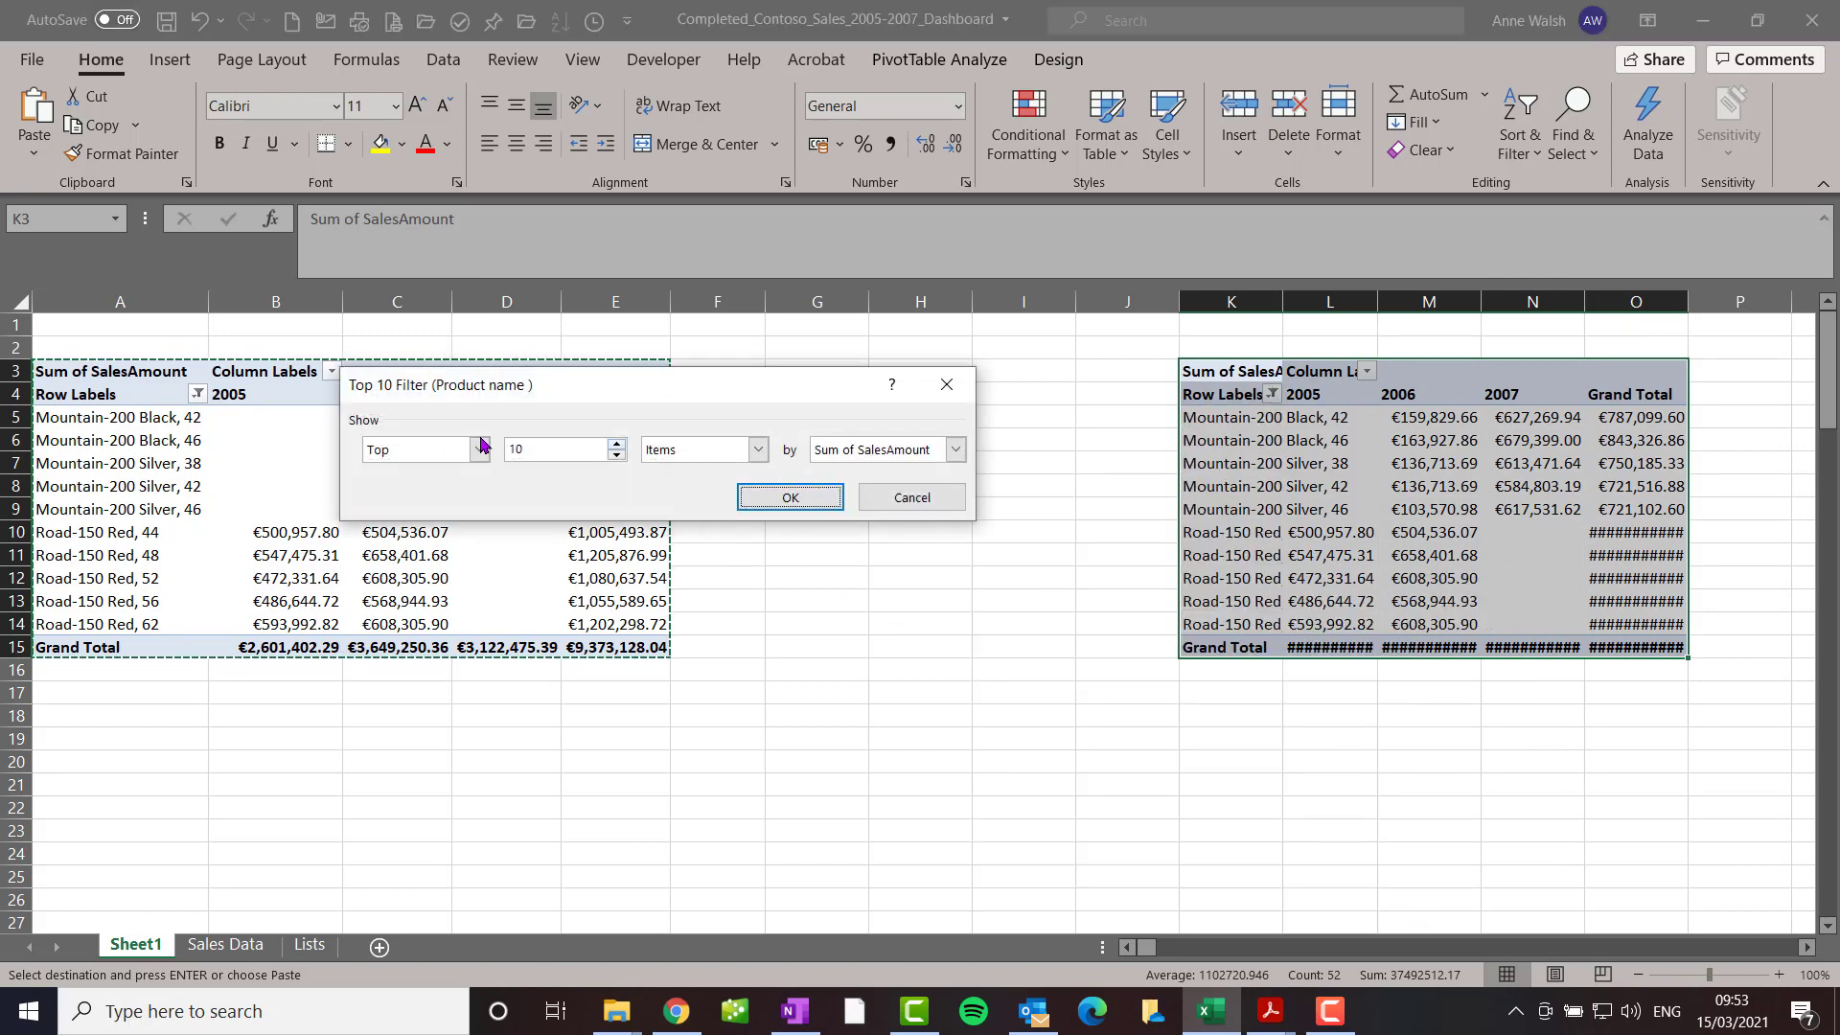
click(479, 450)
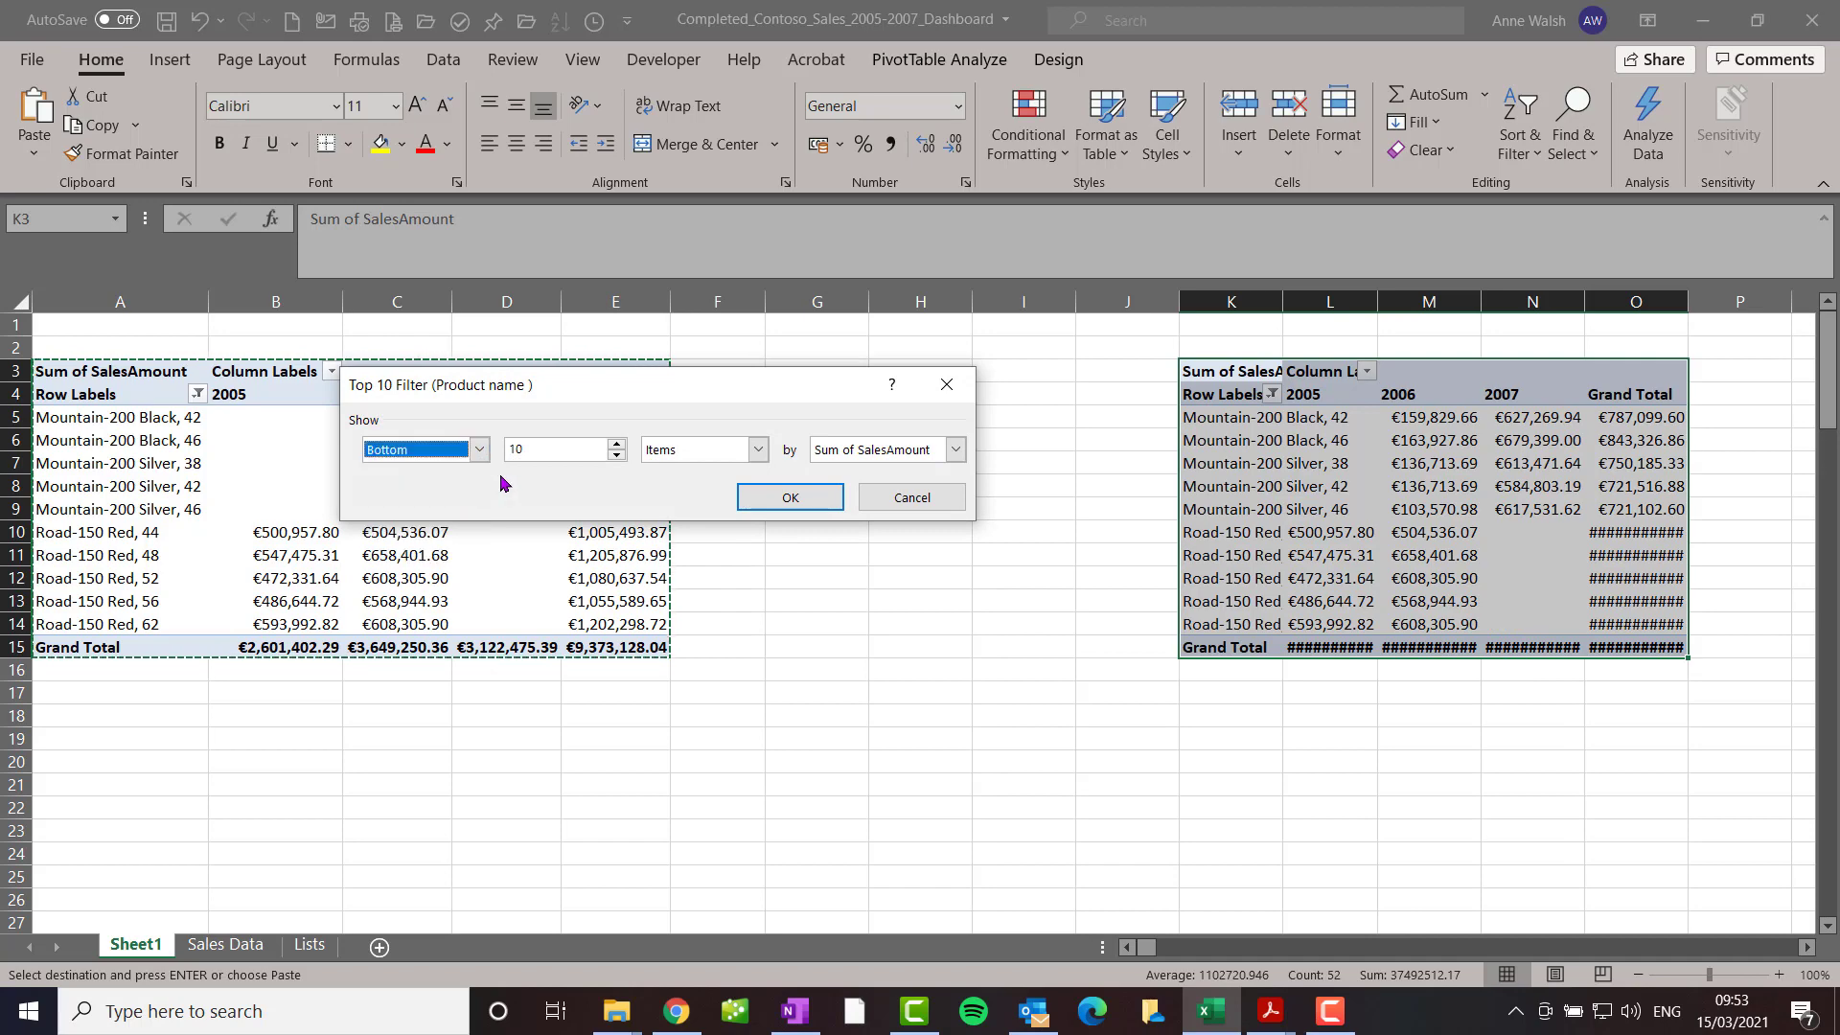
click(792, 494)
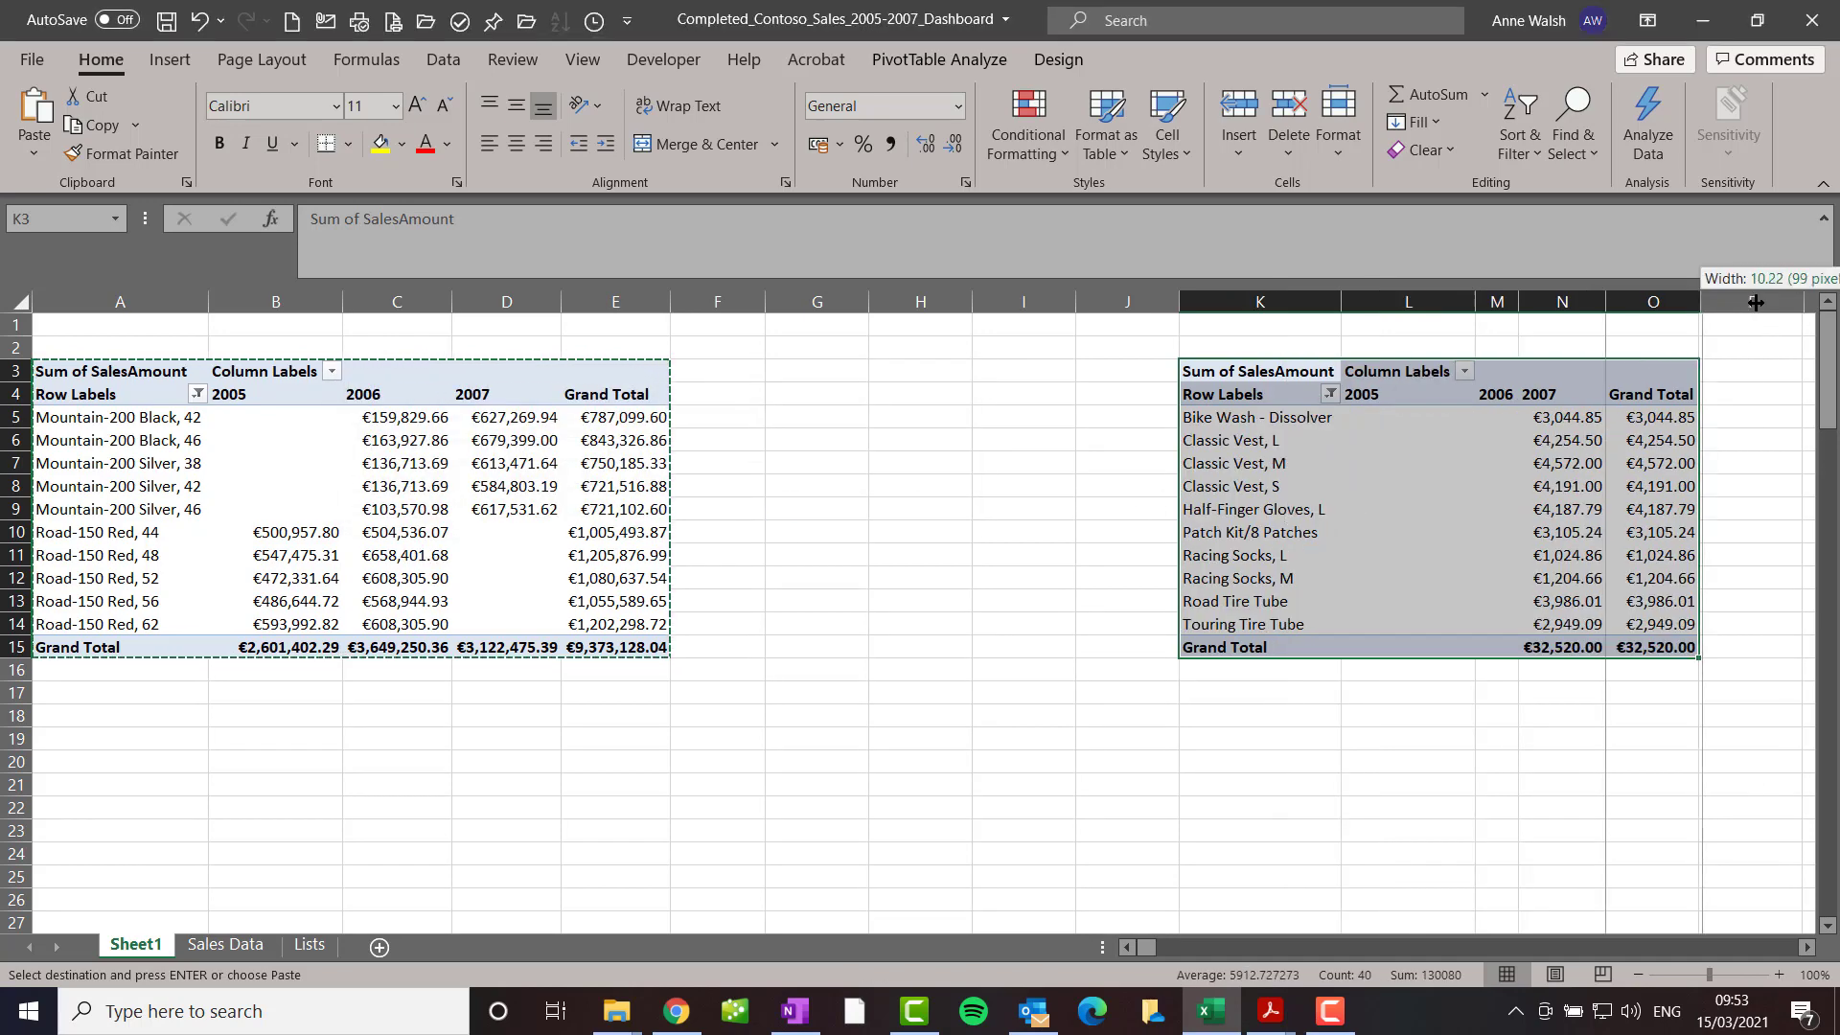
- Widen columns L–O so the copied pivot's values fit
drag(1698, 303, 1754, 302)
drag(1610, 307, 1658, 305)
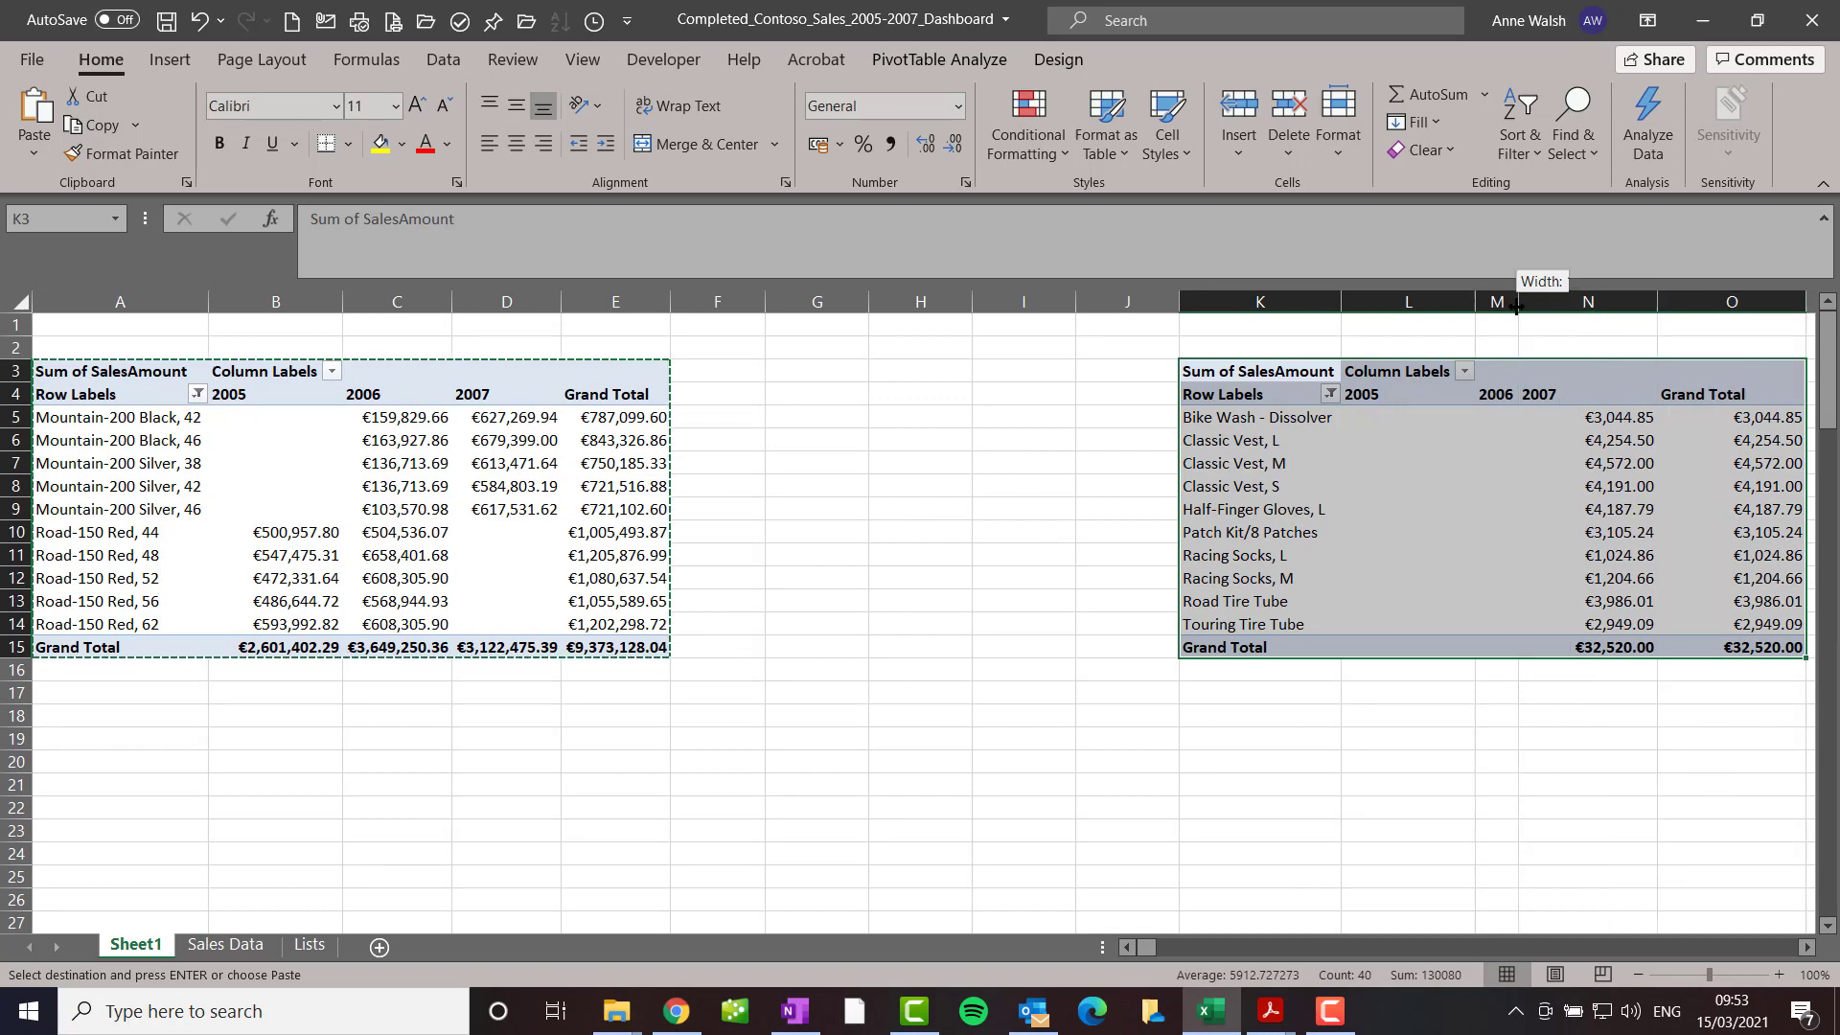
mouse_move(1527, 303)
mouse_down()
mouse_move(1575, 303)
mouse_move(1502, 303)
mouse_up()
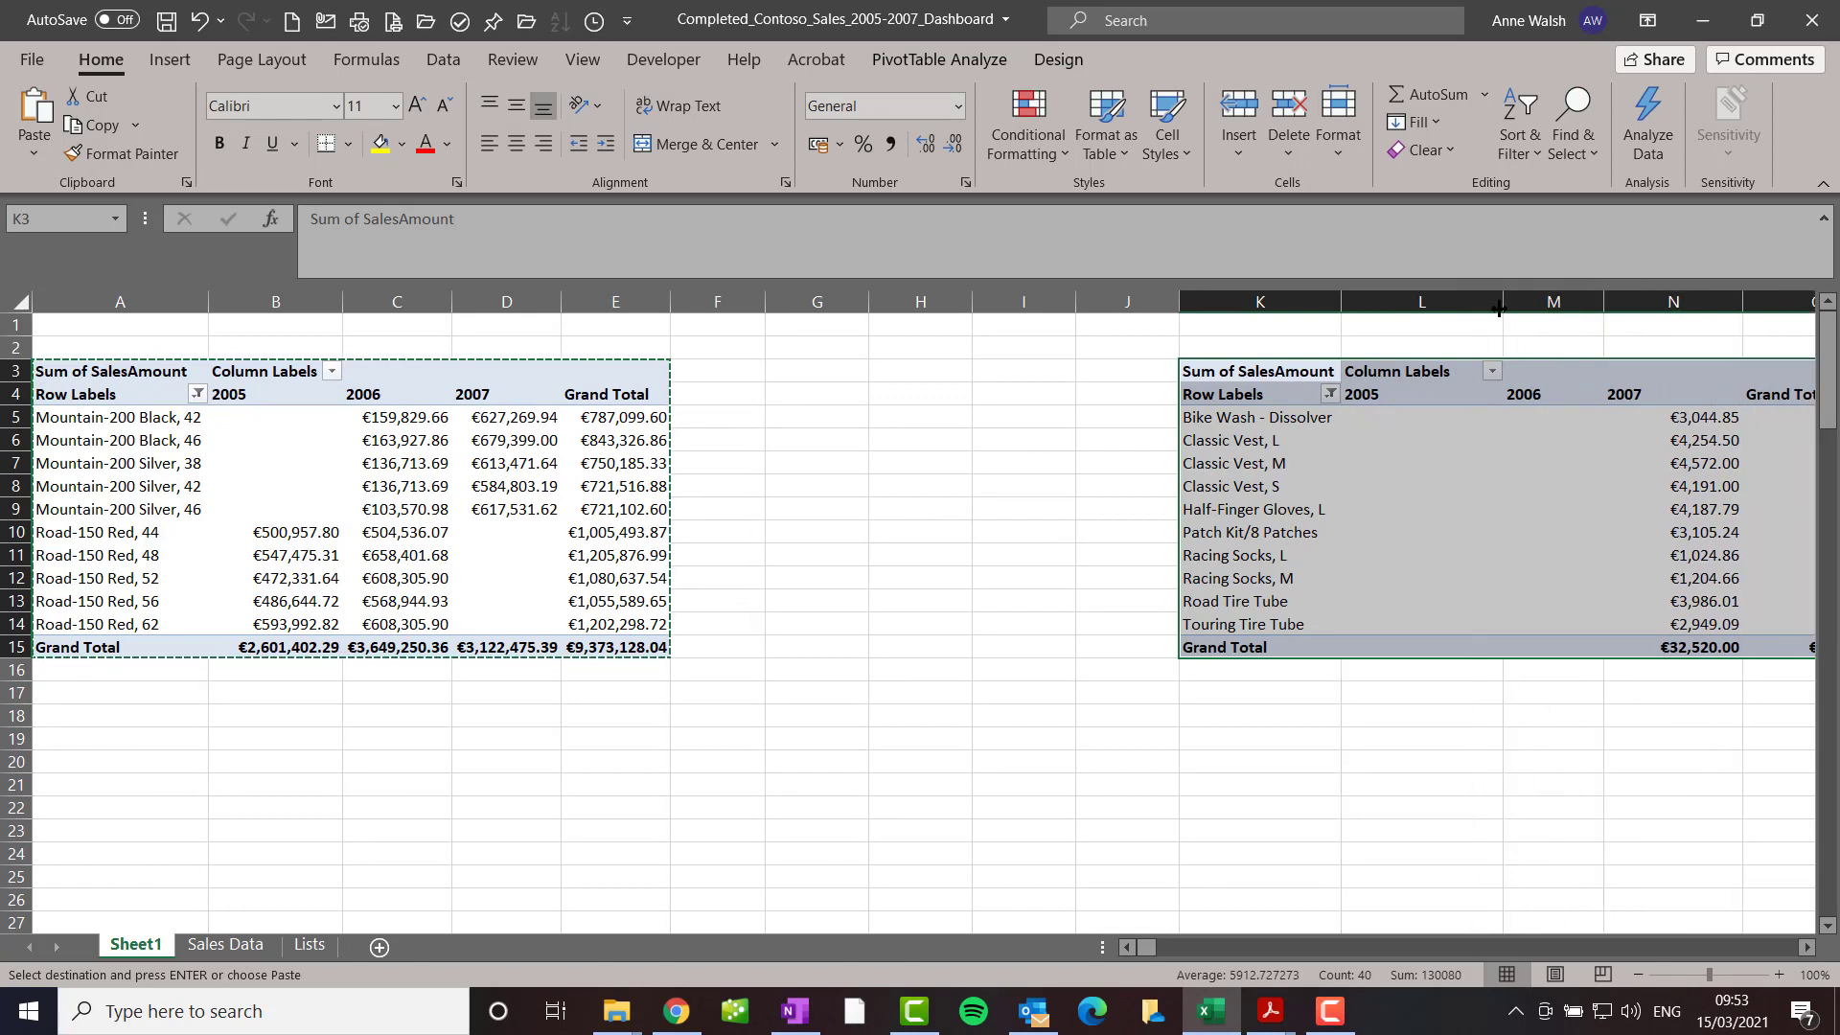
key(Escape)
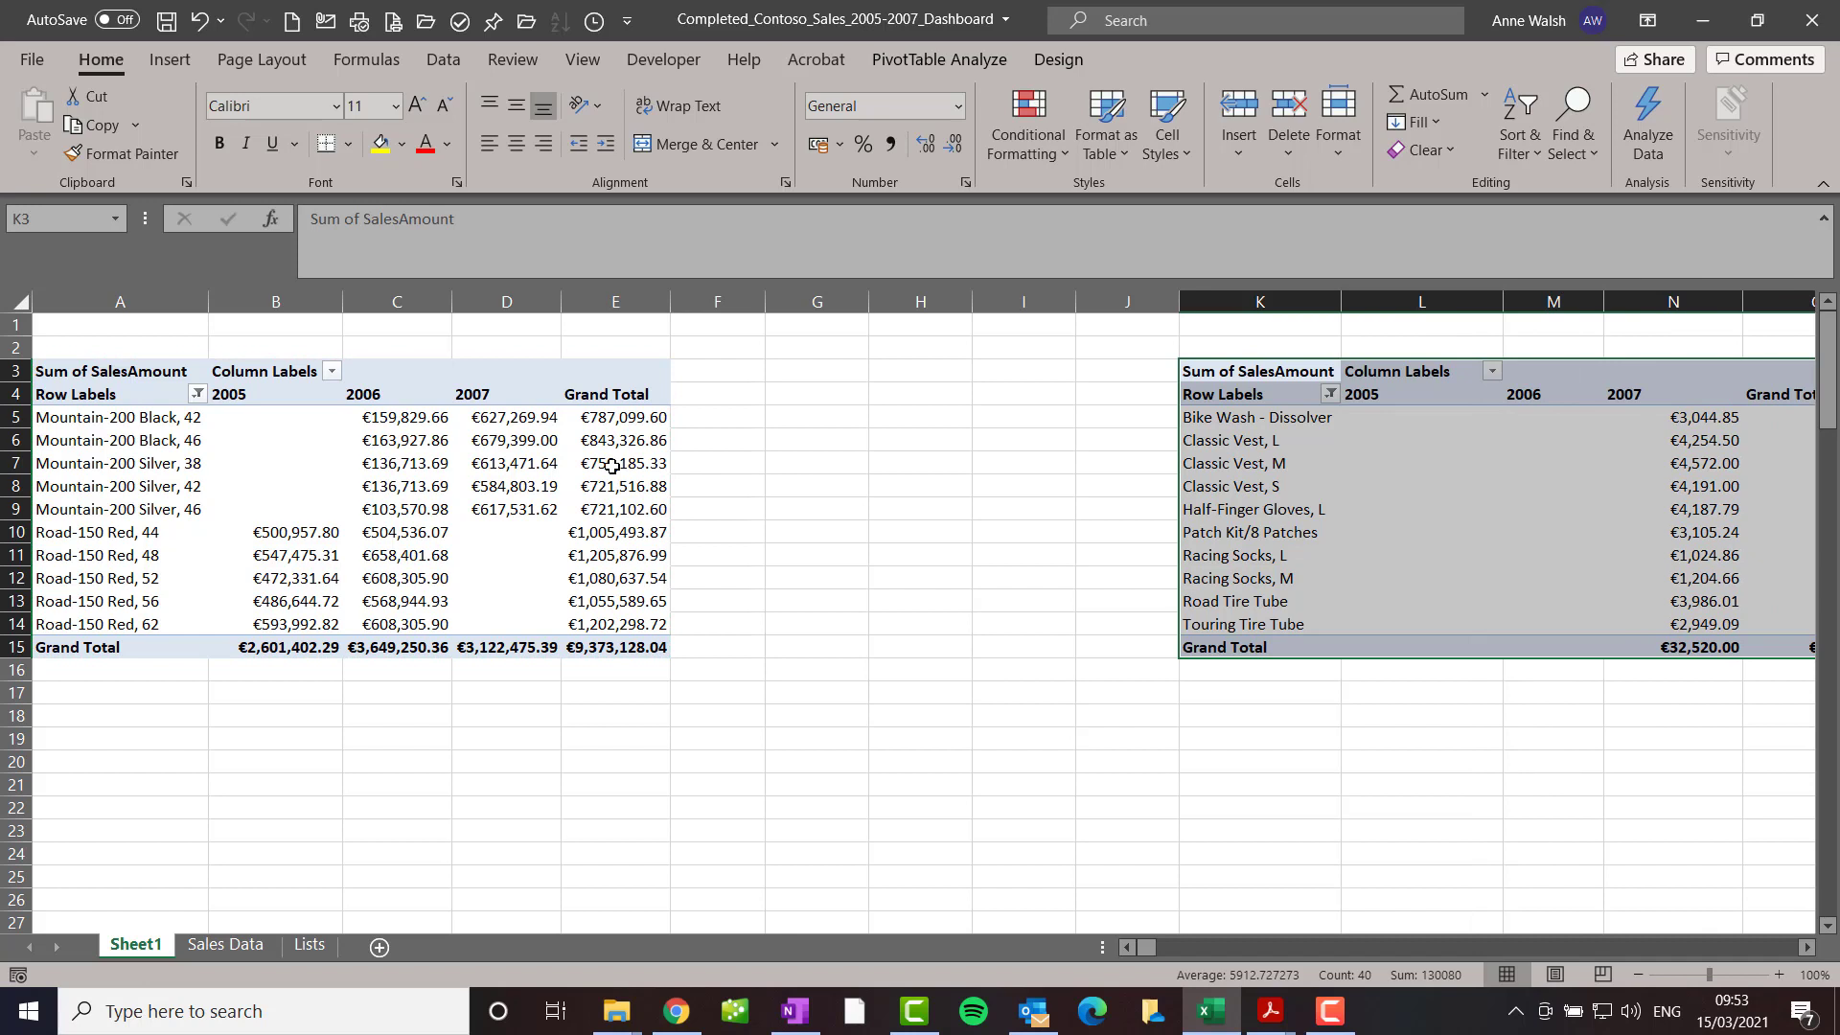
- Insert a Sales Territory Name slicer for the left PivotTable
click(636, 482)
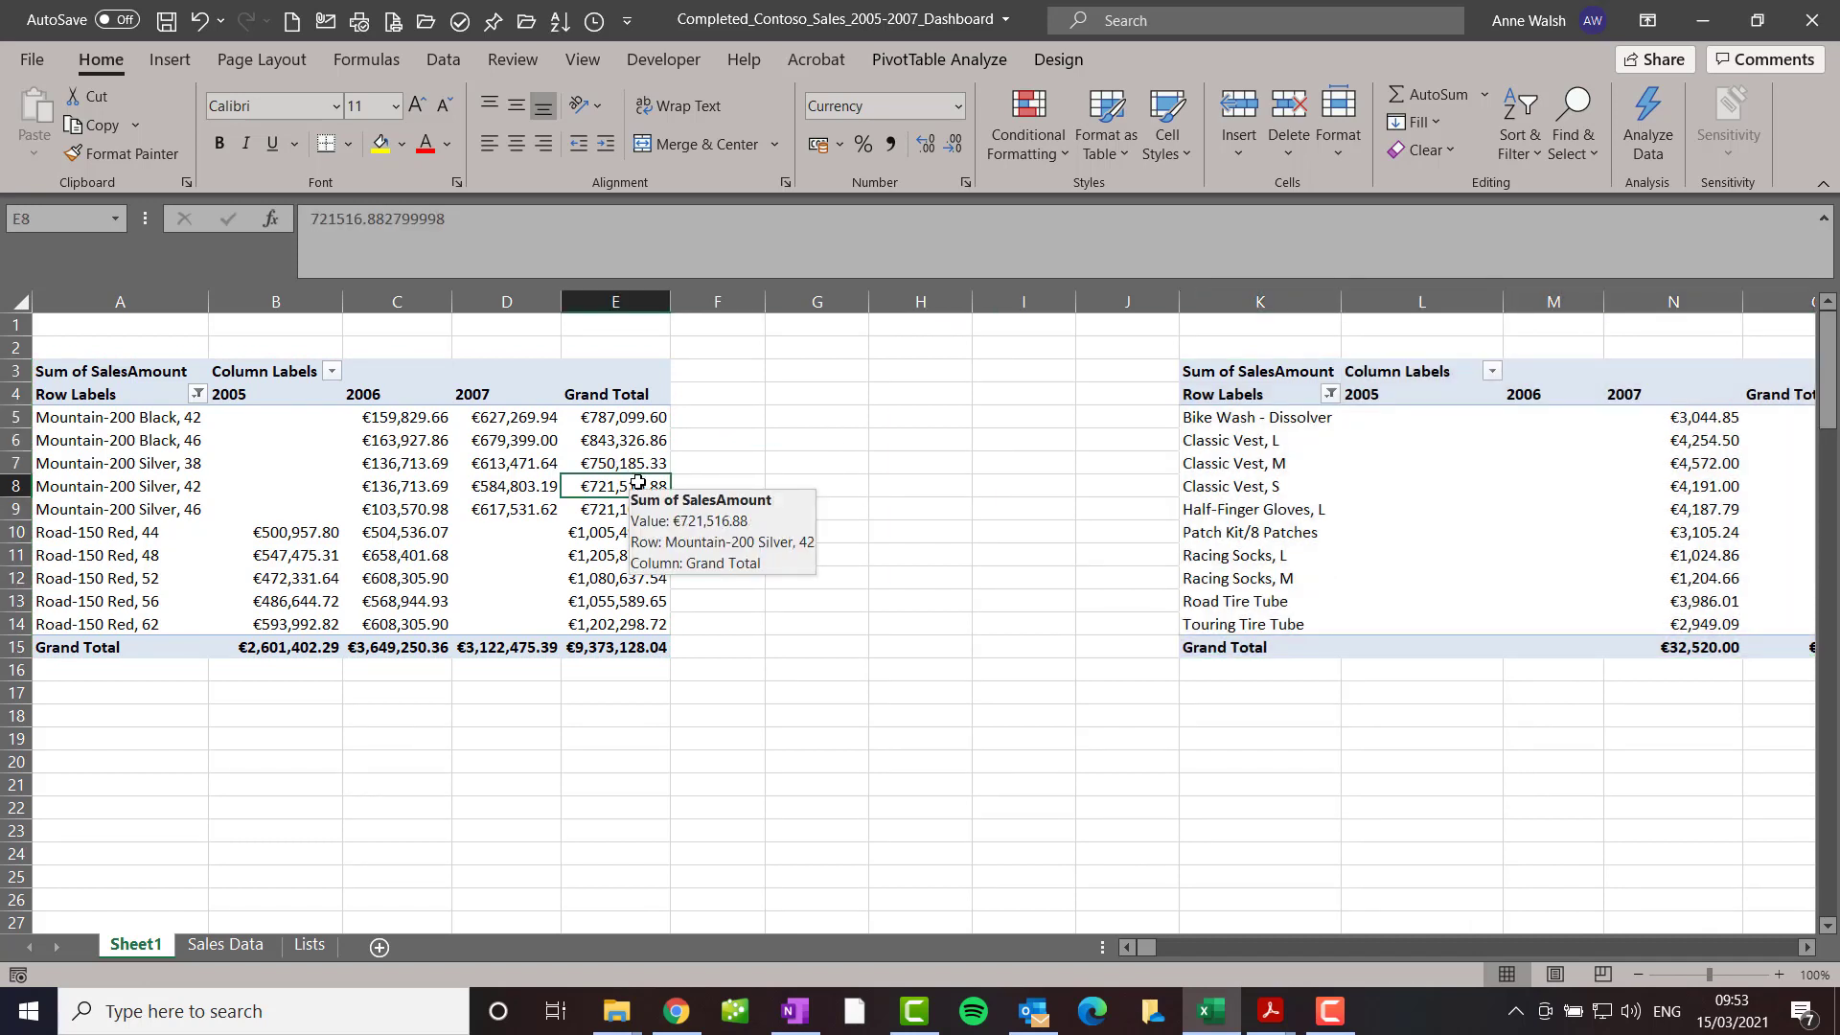
click(963, 68)
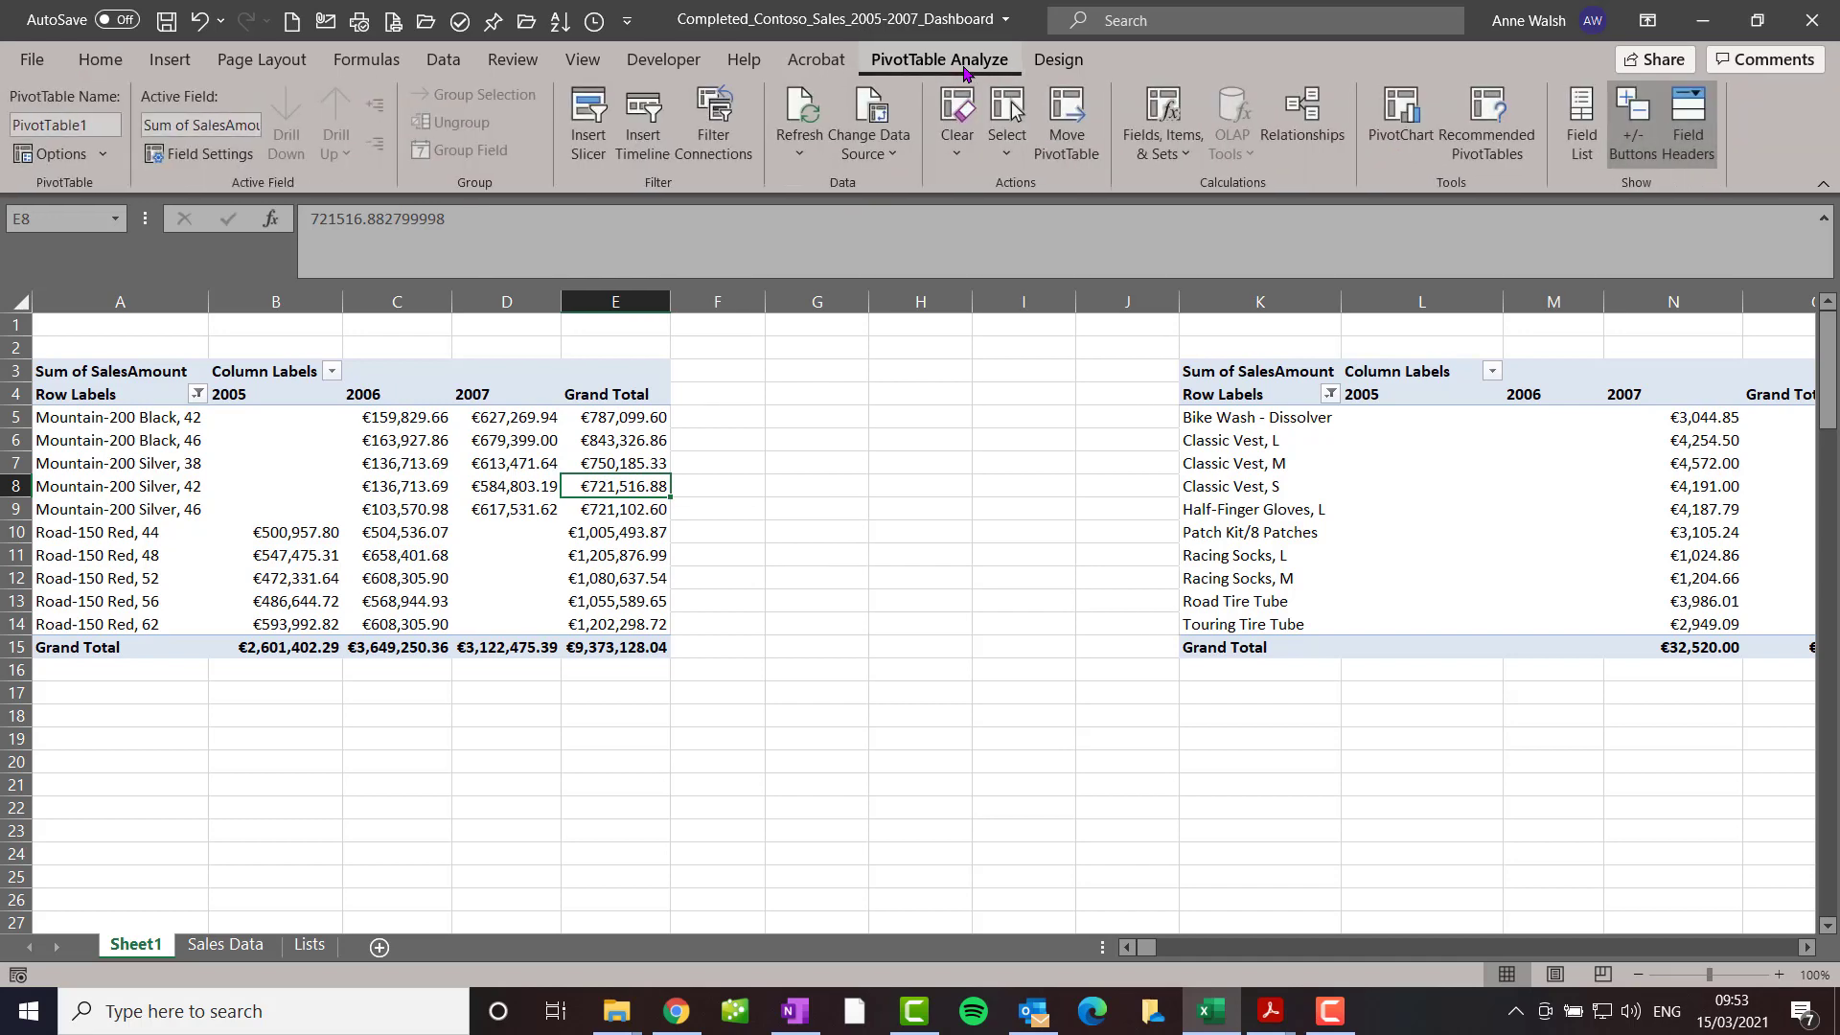
click(588, 120)
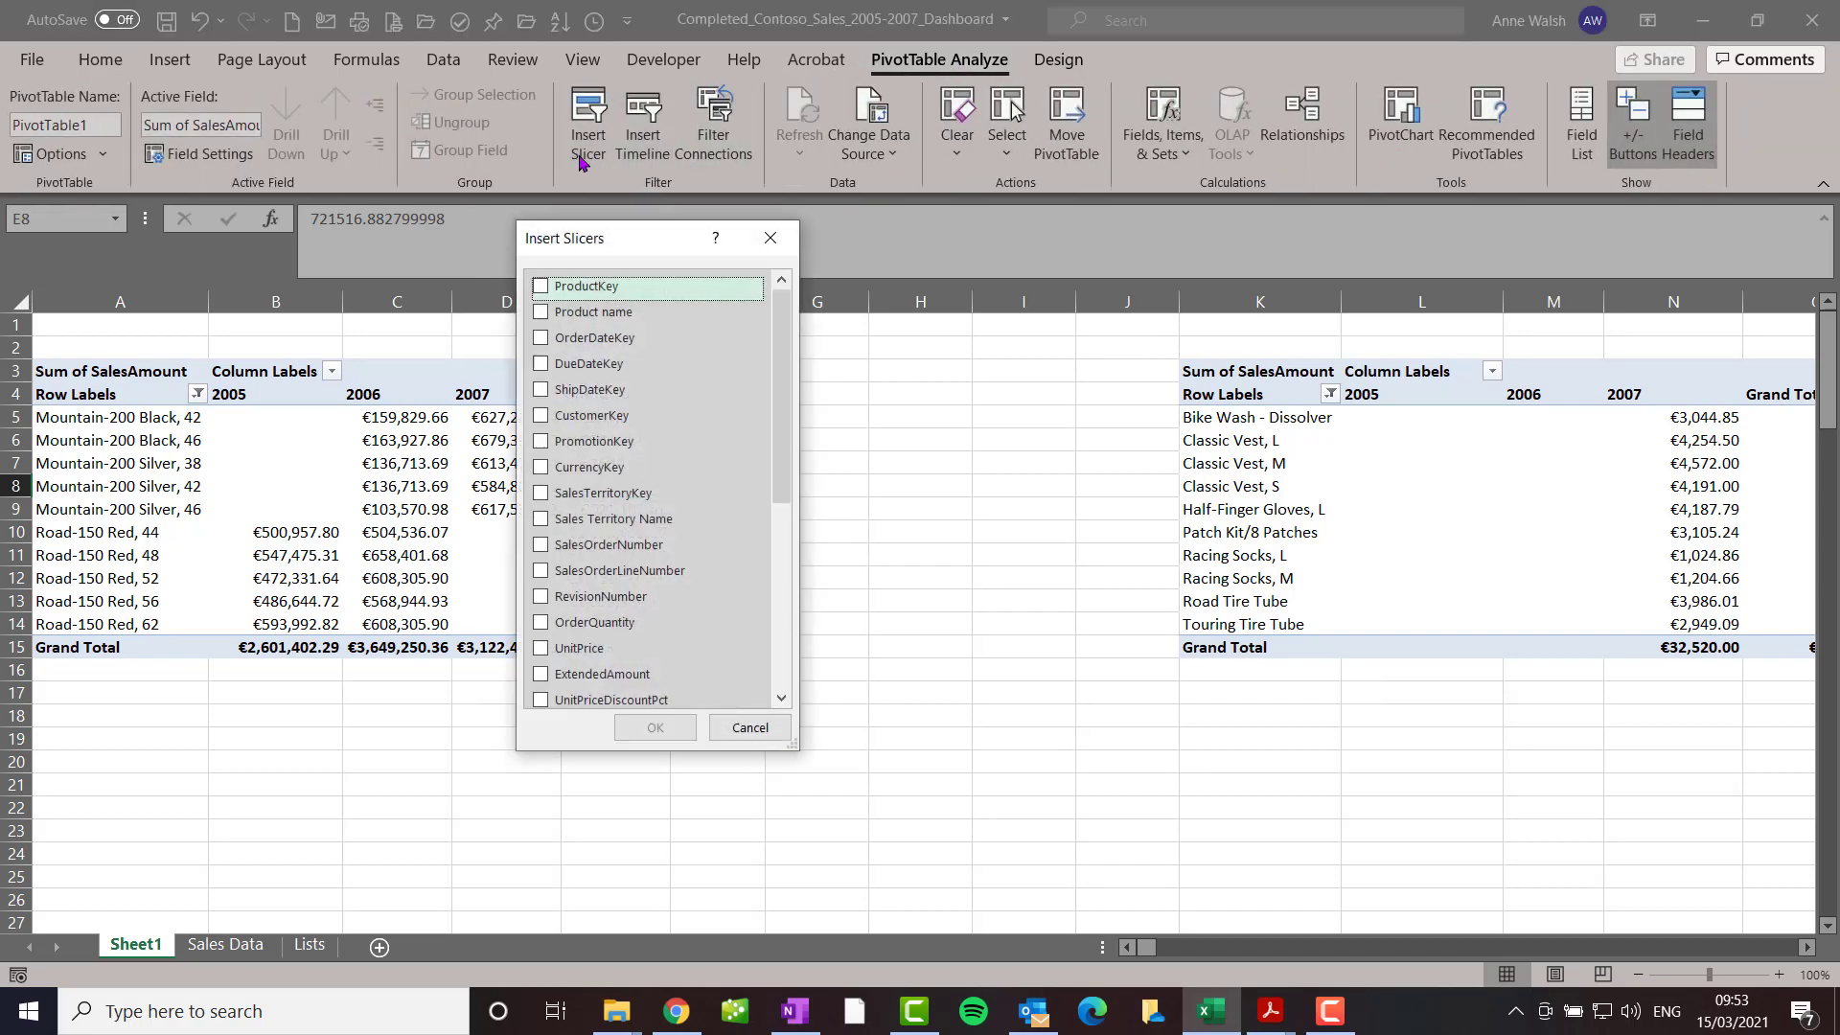
click(559, 525)
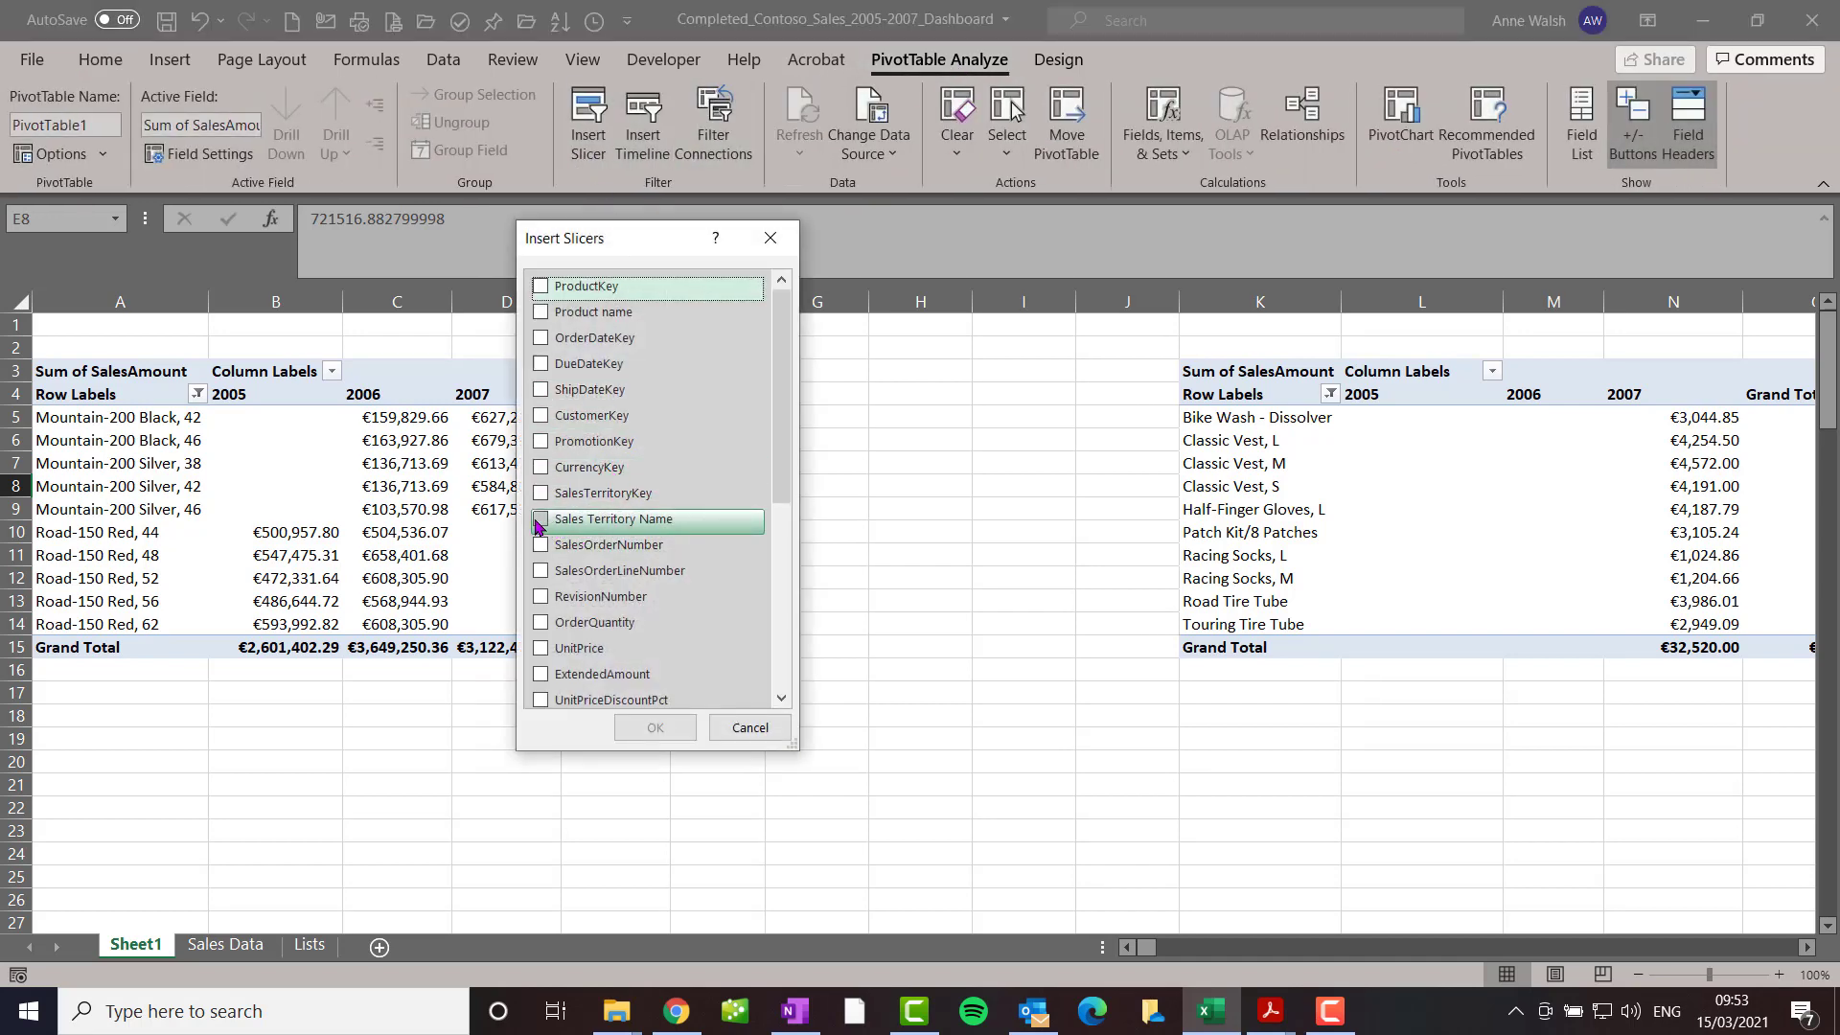
click(655, 727)
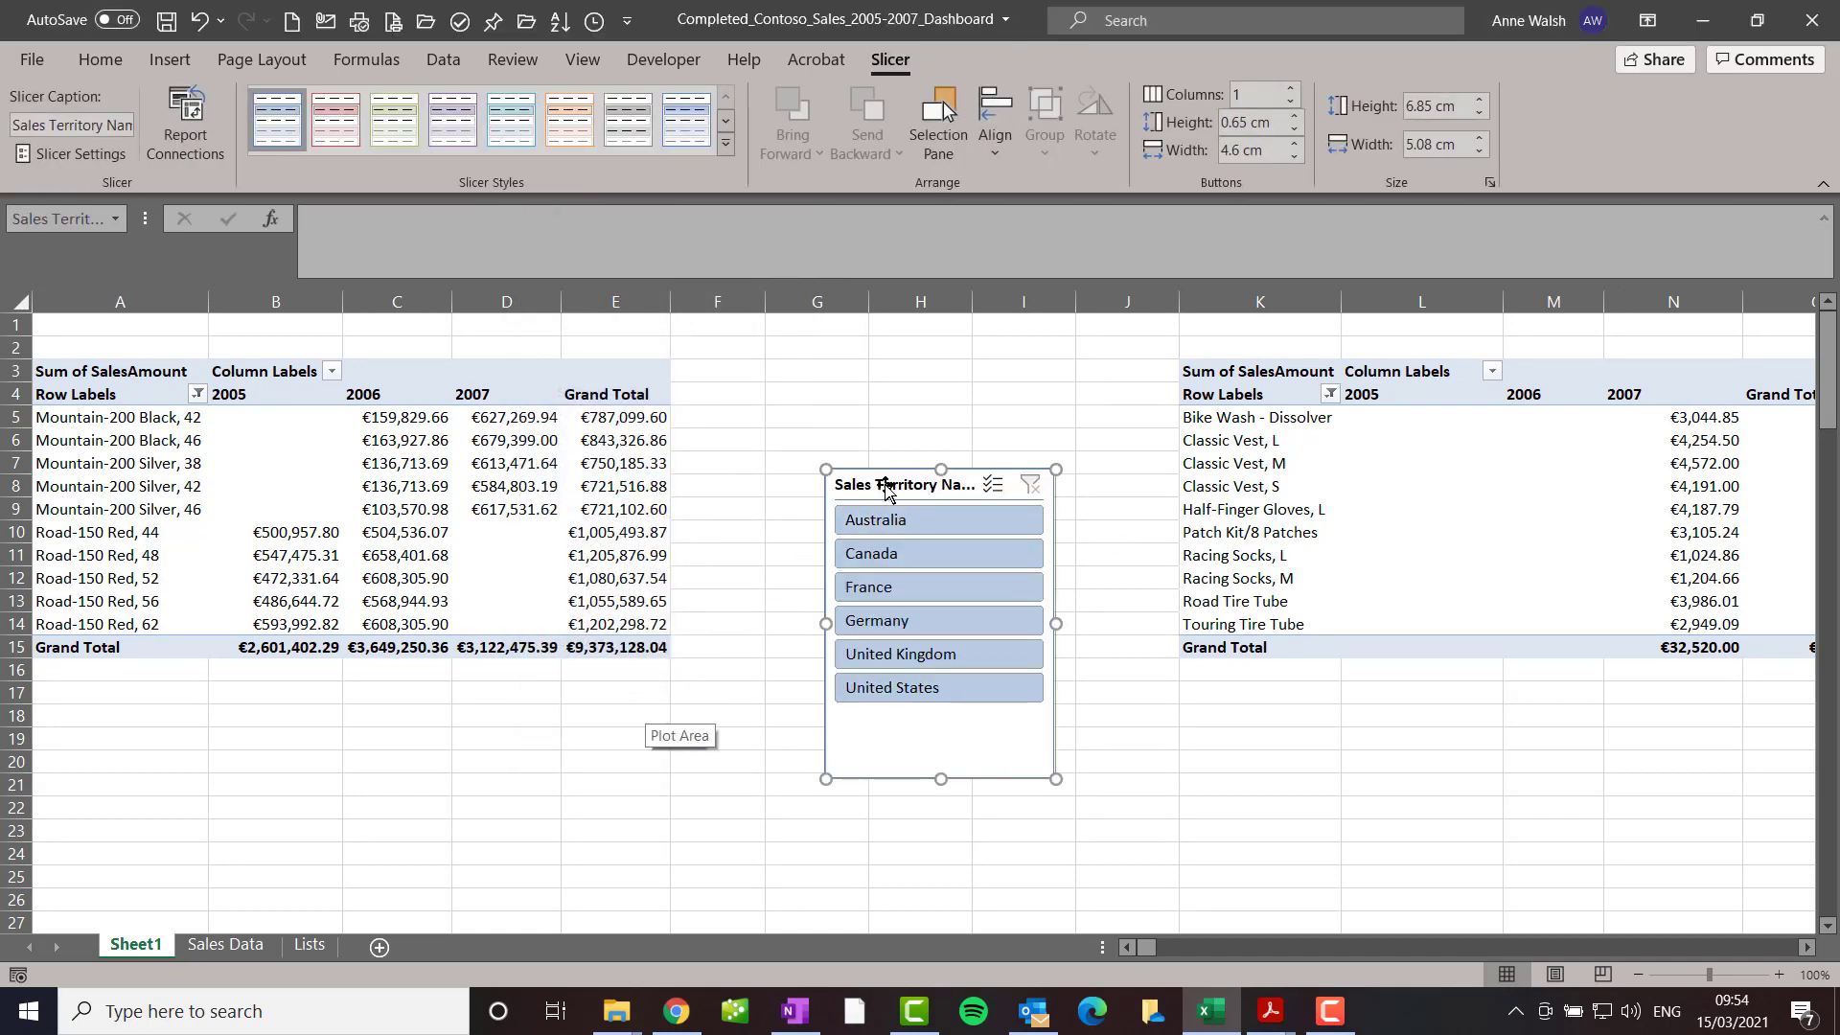
- Move the slicer between the two PivotTables
drag(884, 477, 857, 370)
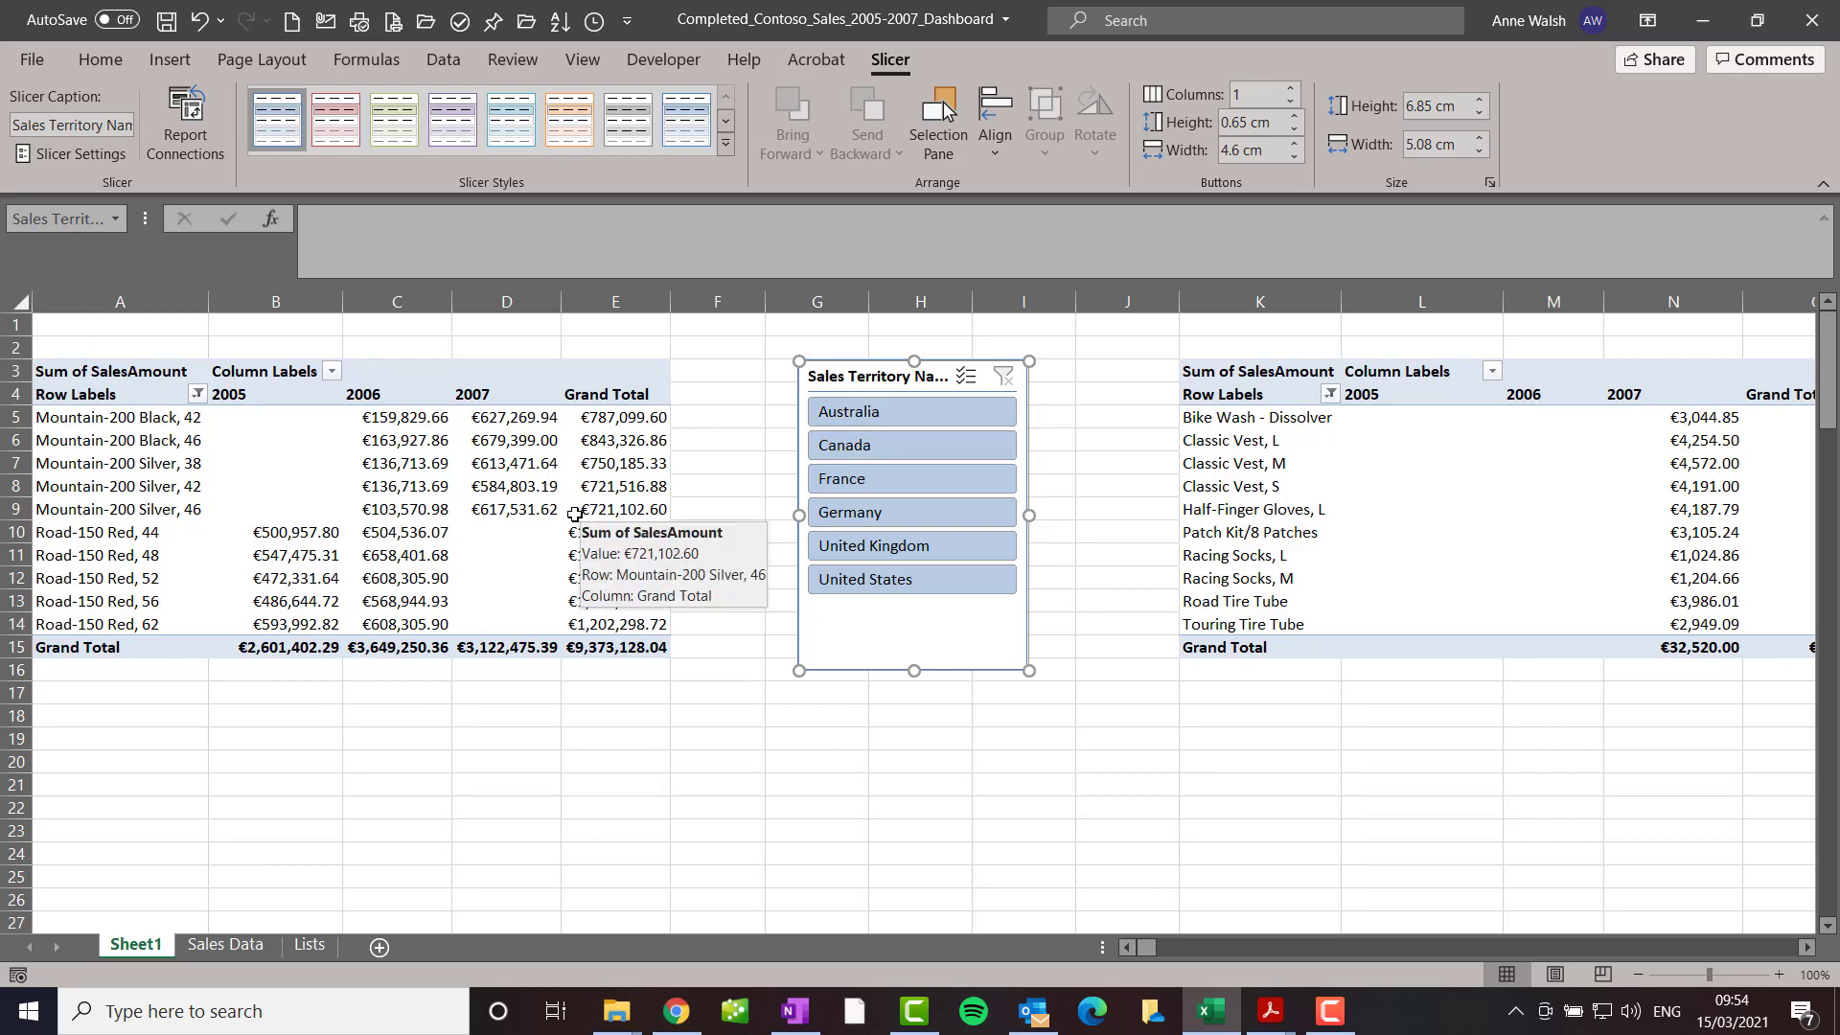
click(575, 515)
click(904, 375)
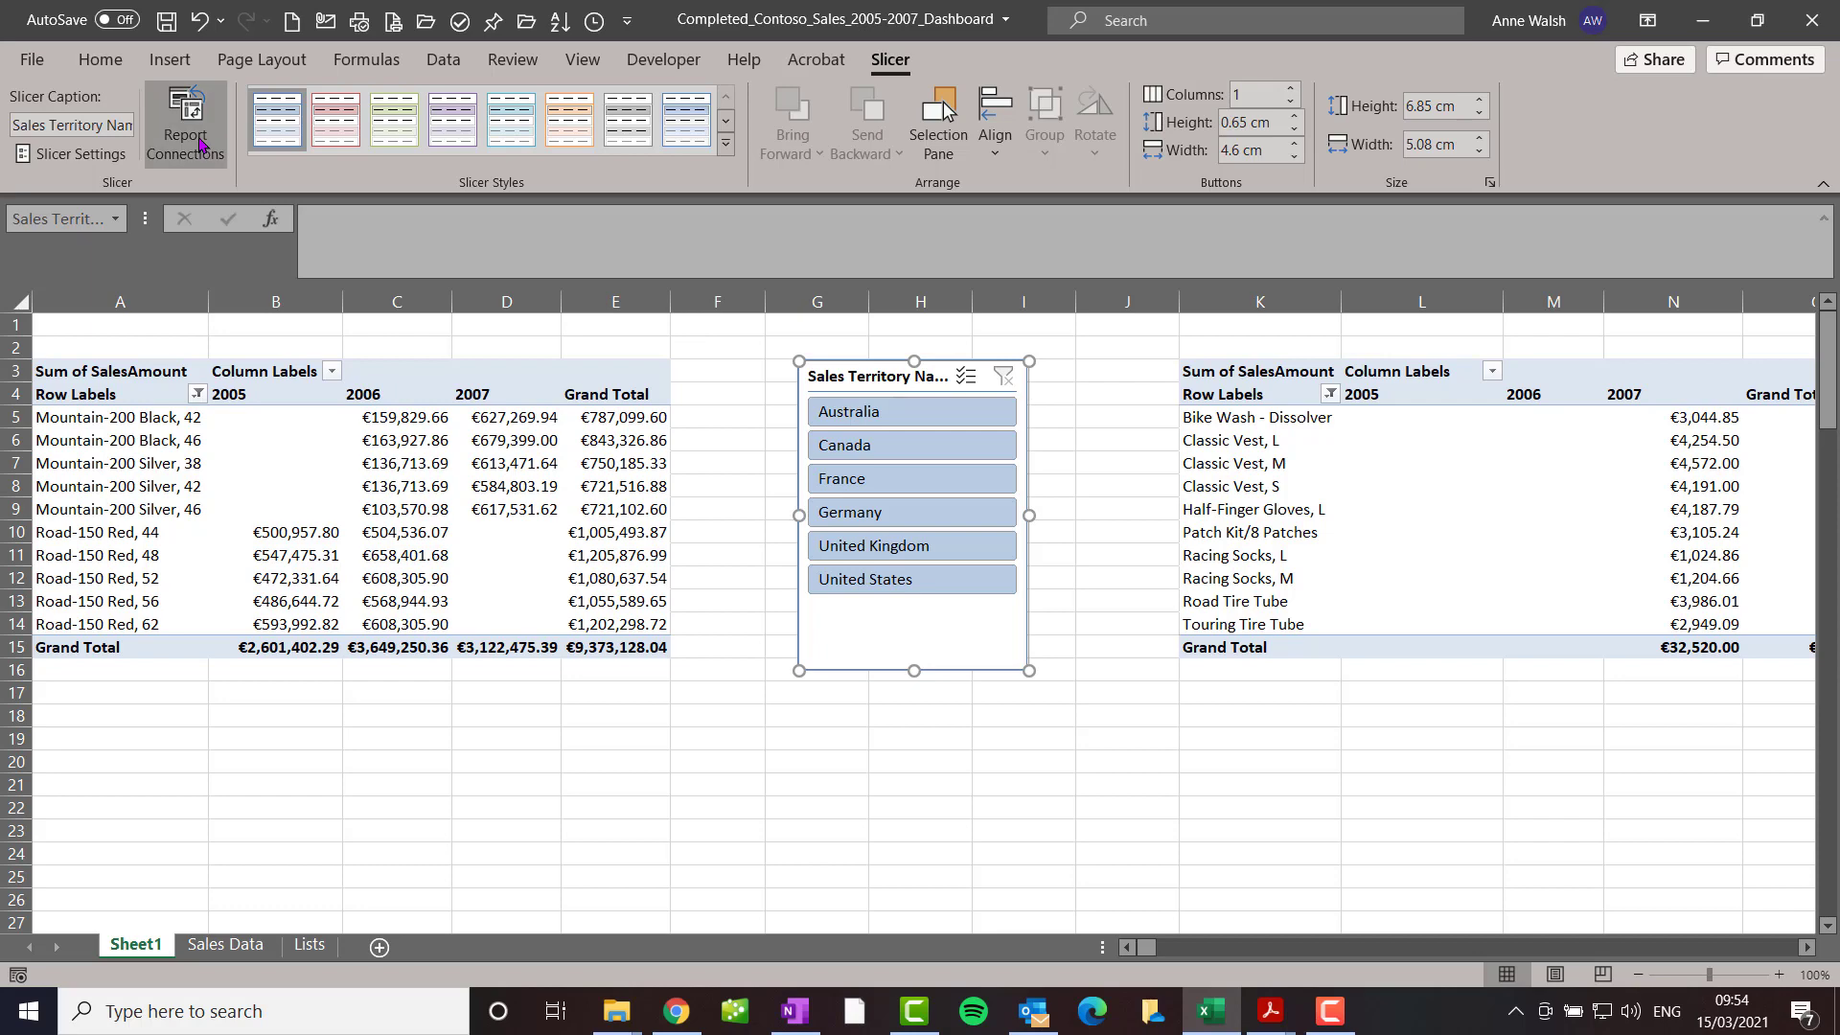
- Drill down into the 2006 Mountain-200 Silver, 42 sales value, then return to Sheet1
double_click(373, 489)
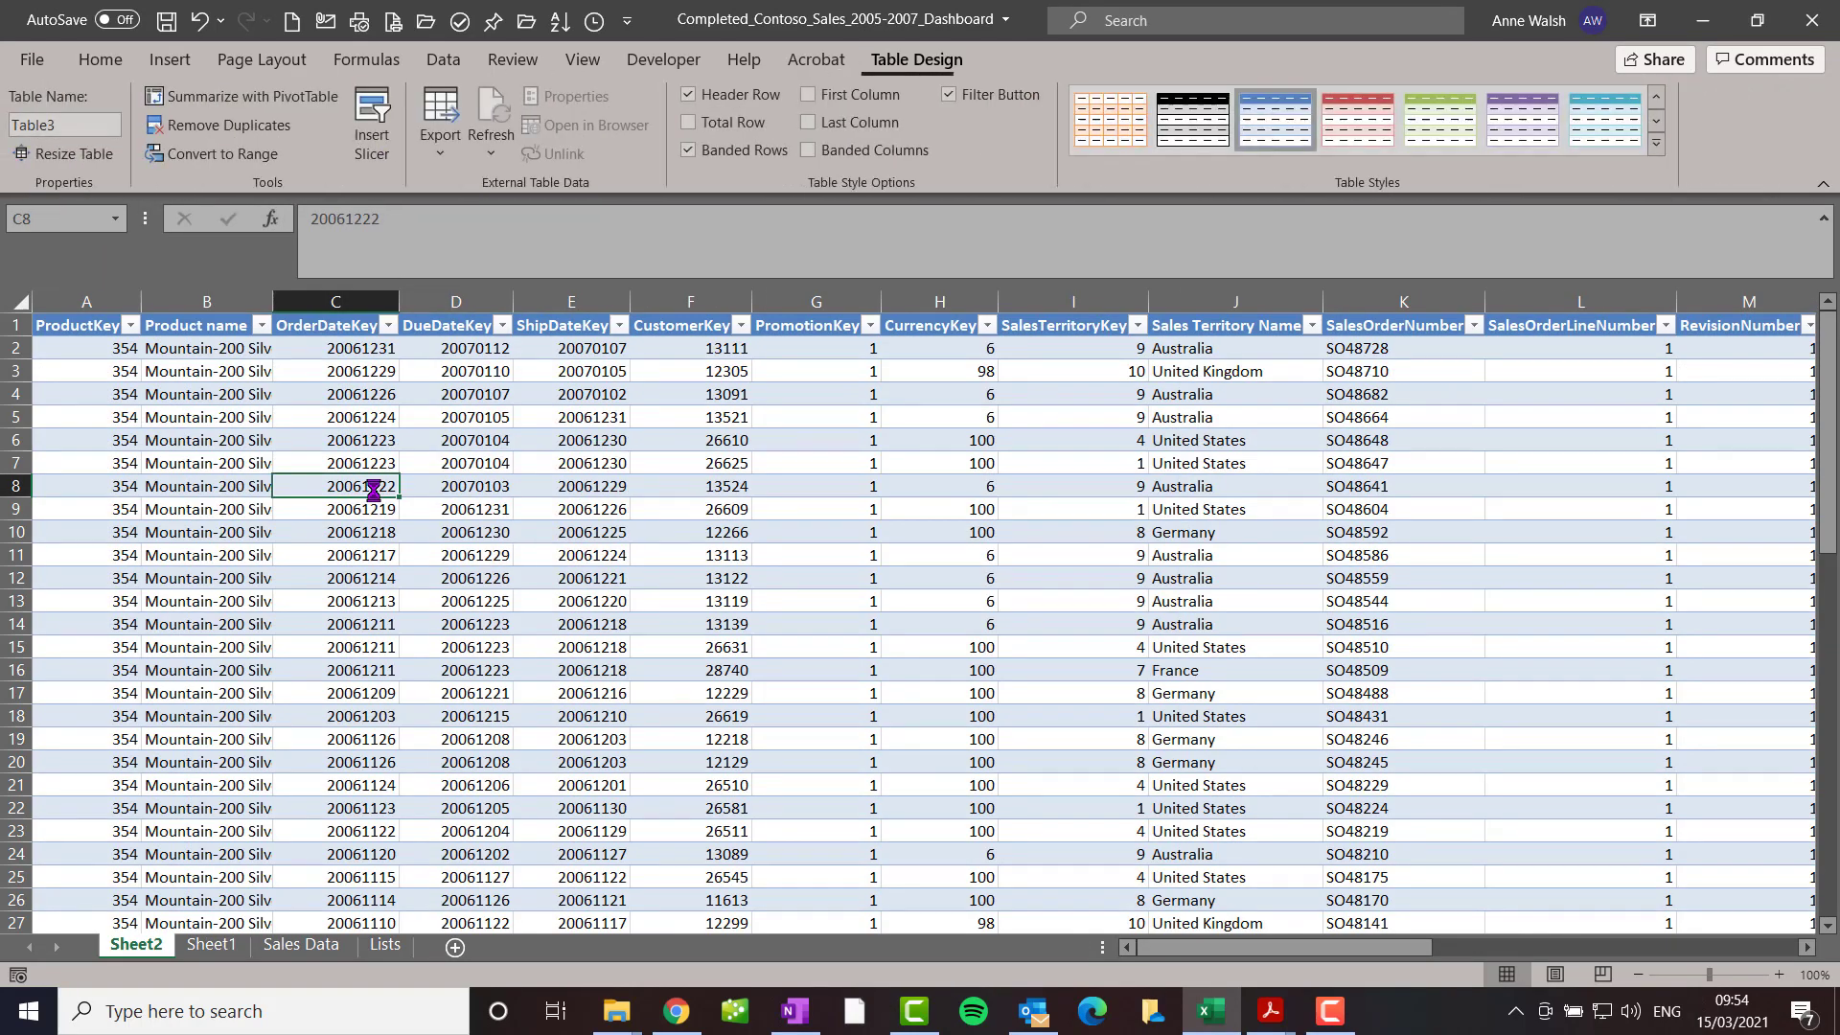
click(210, 945)
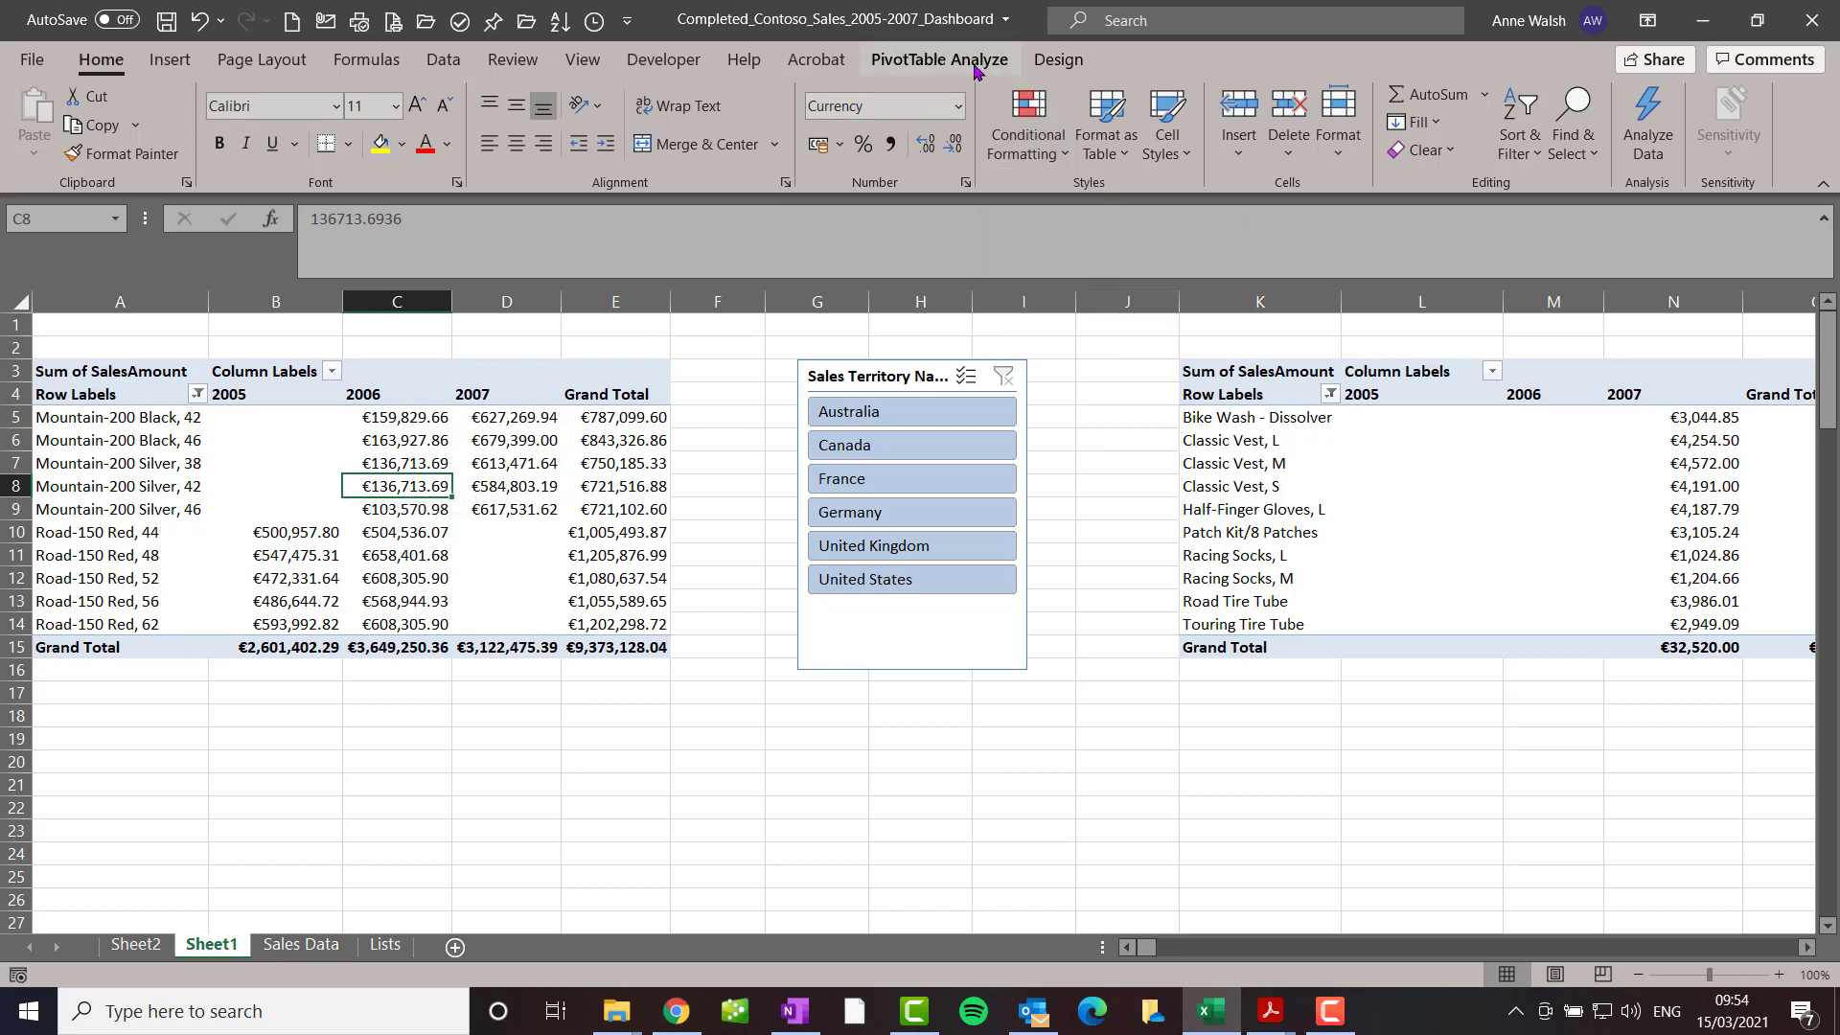
- Rename the left PivotTable to Top10Demo
click(939, 60)
click(109, 127)
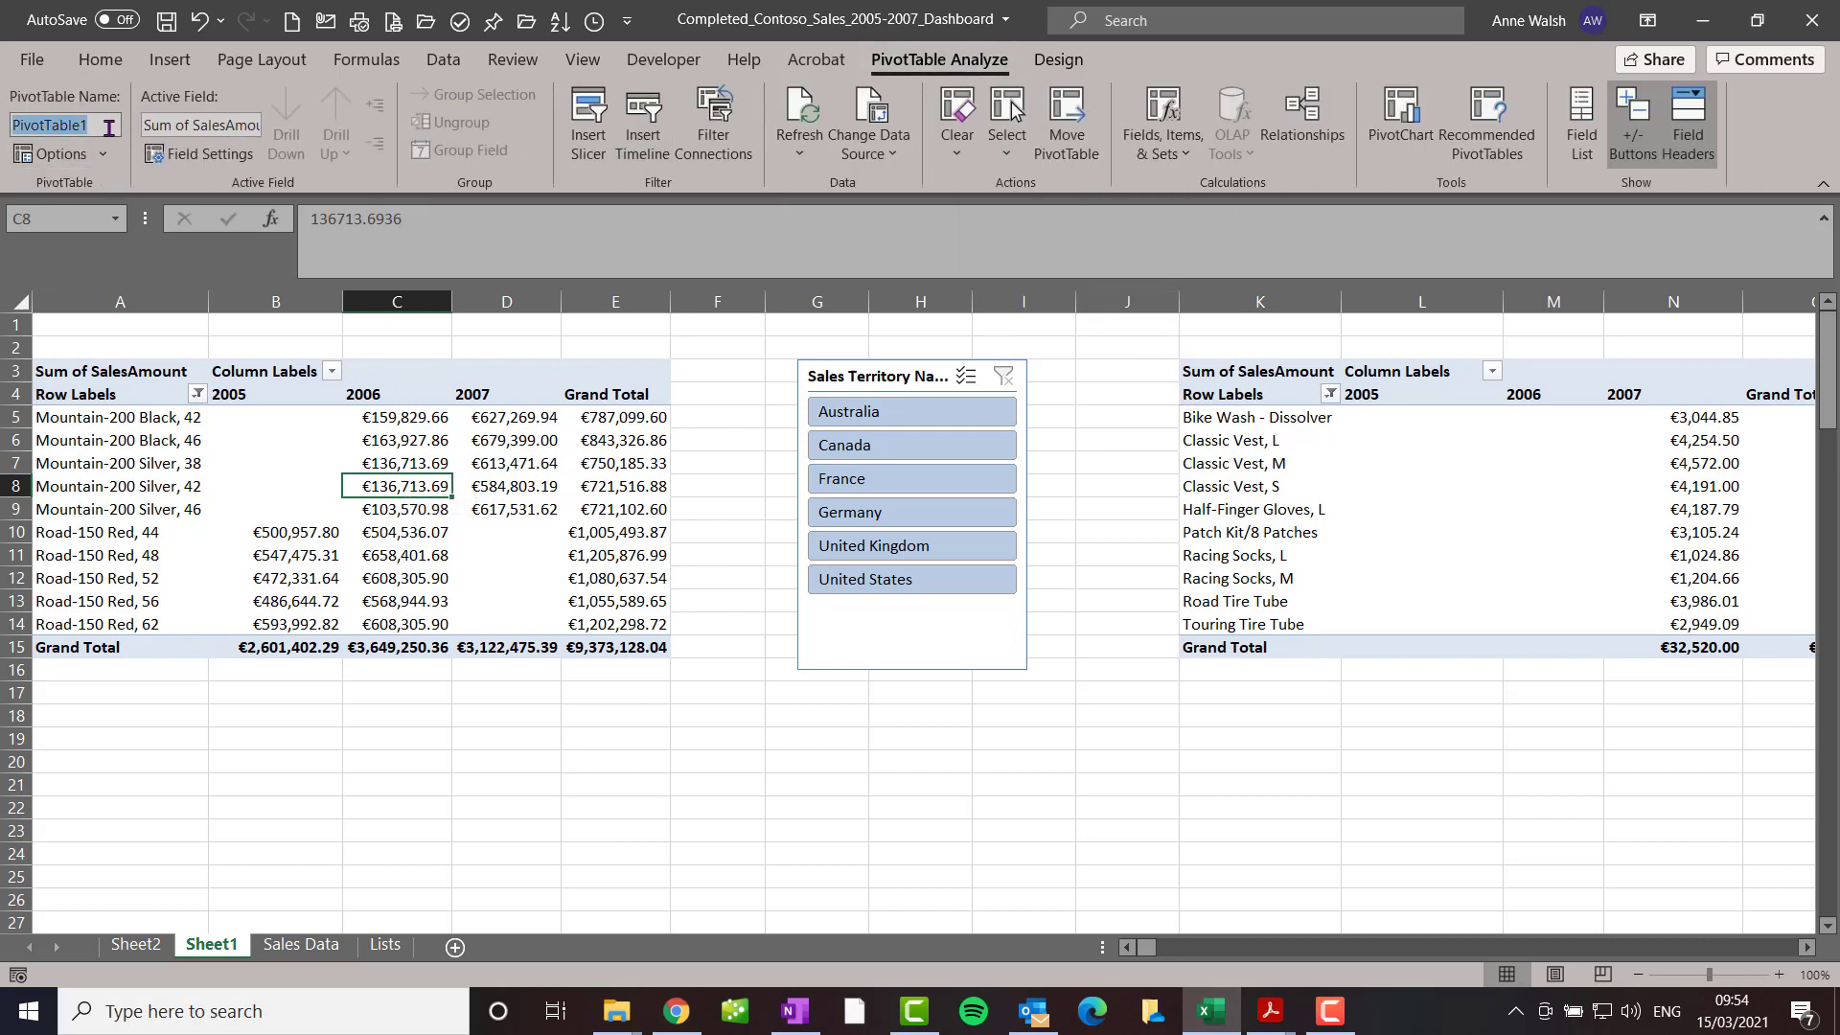
text(Top10Demo)
key(Return)
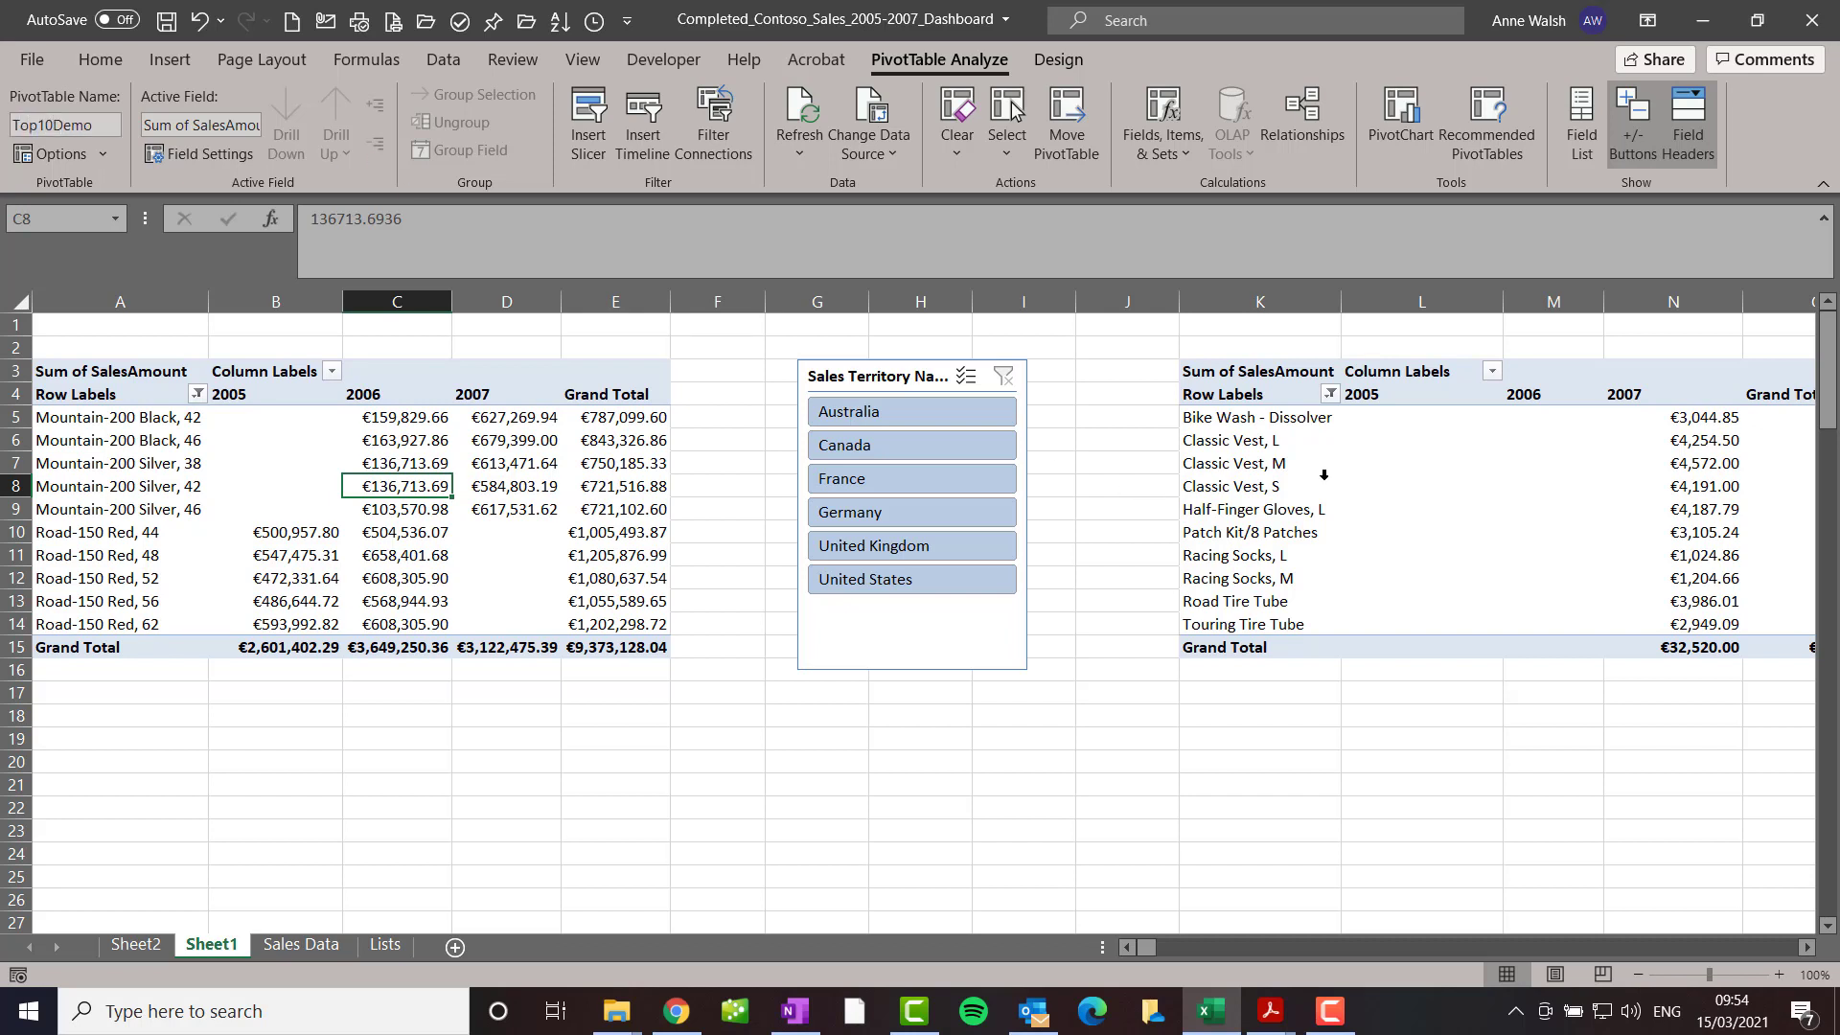
- Rename the right PivotTable to Bottom10Demo
click(1317, 465)
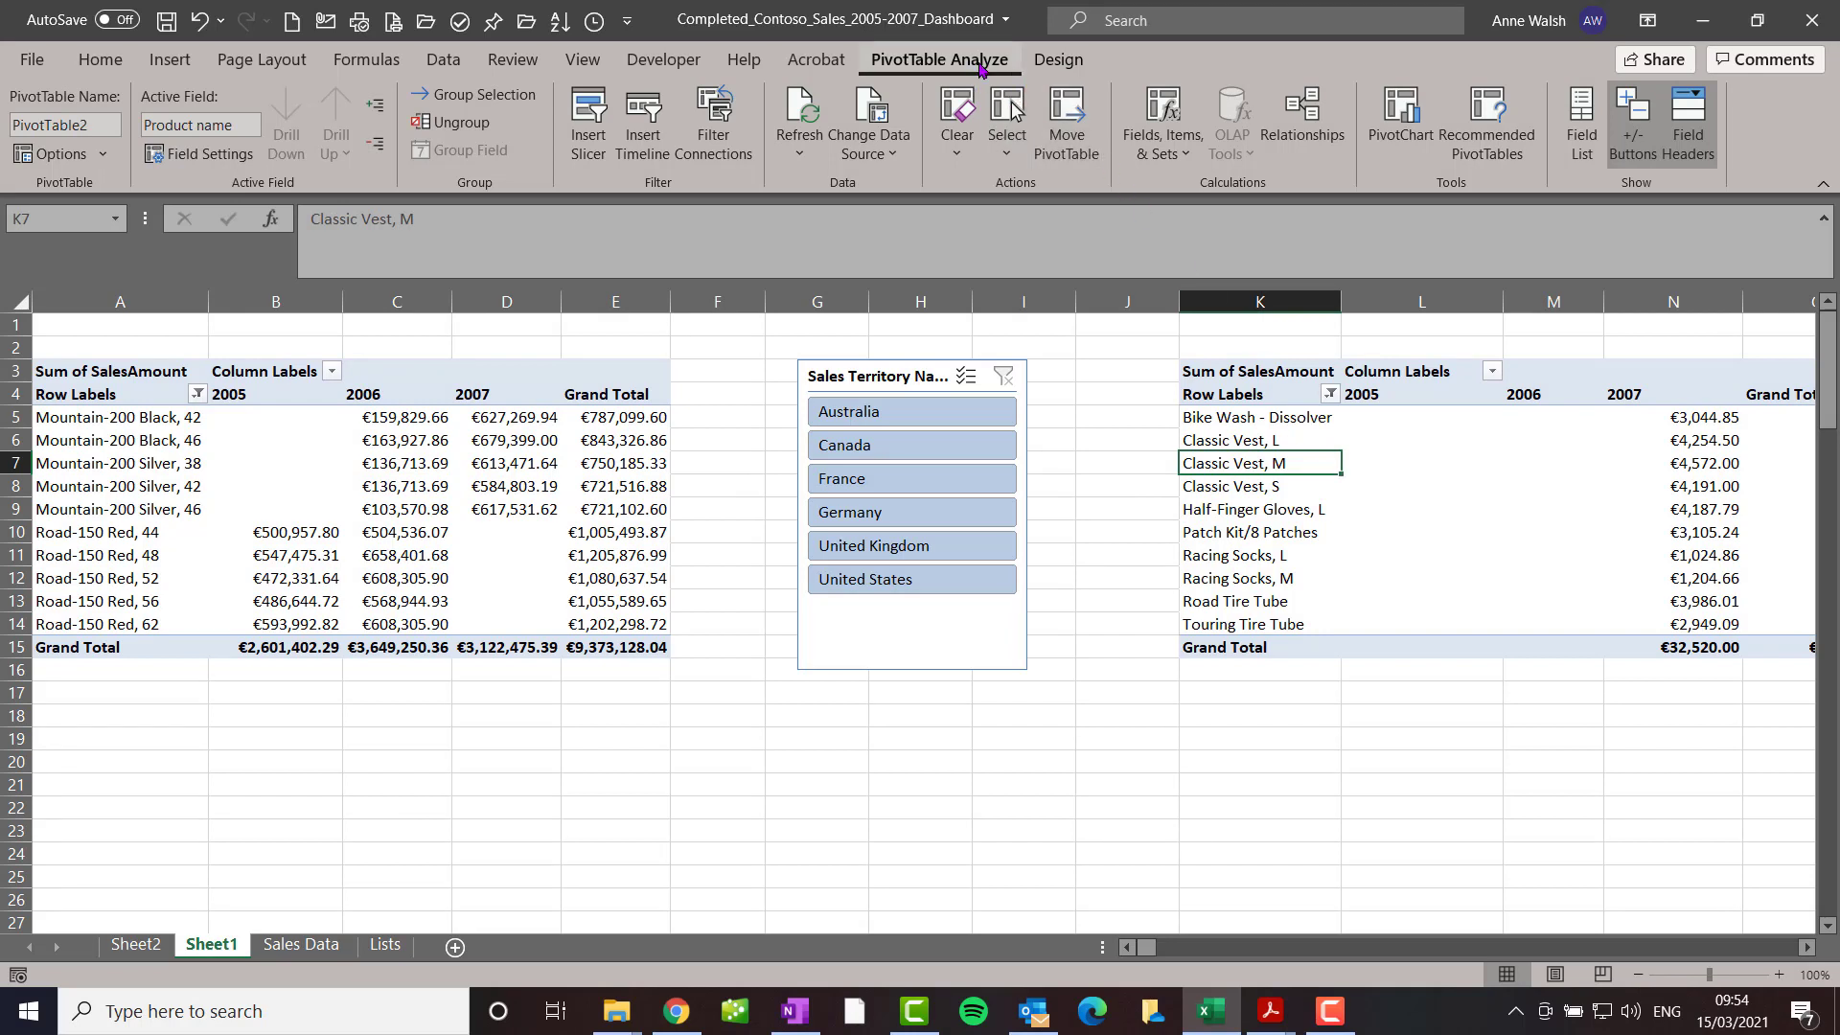
click(108, 124)
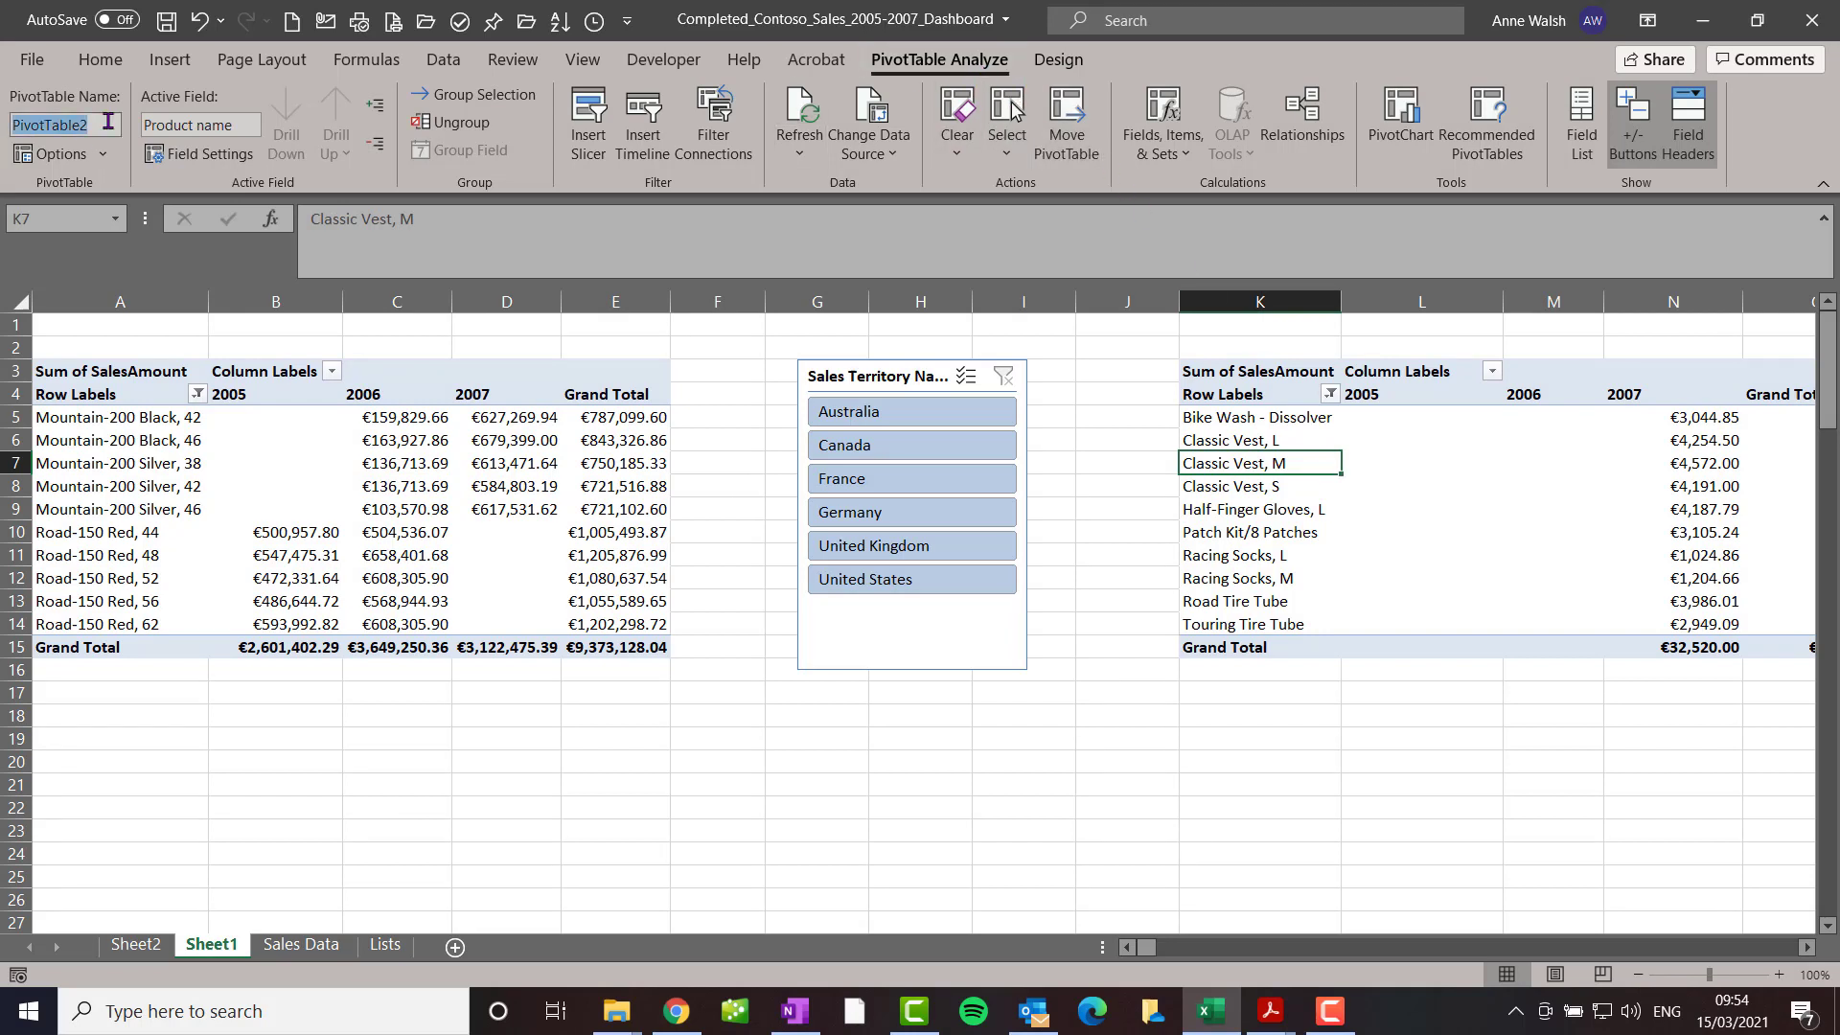
text(Bottom10Dem)
key(Return)
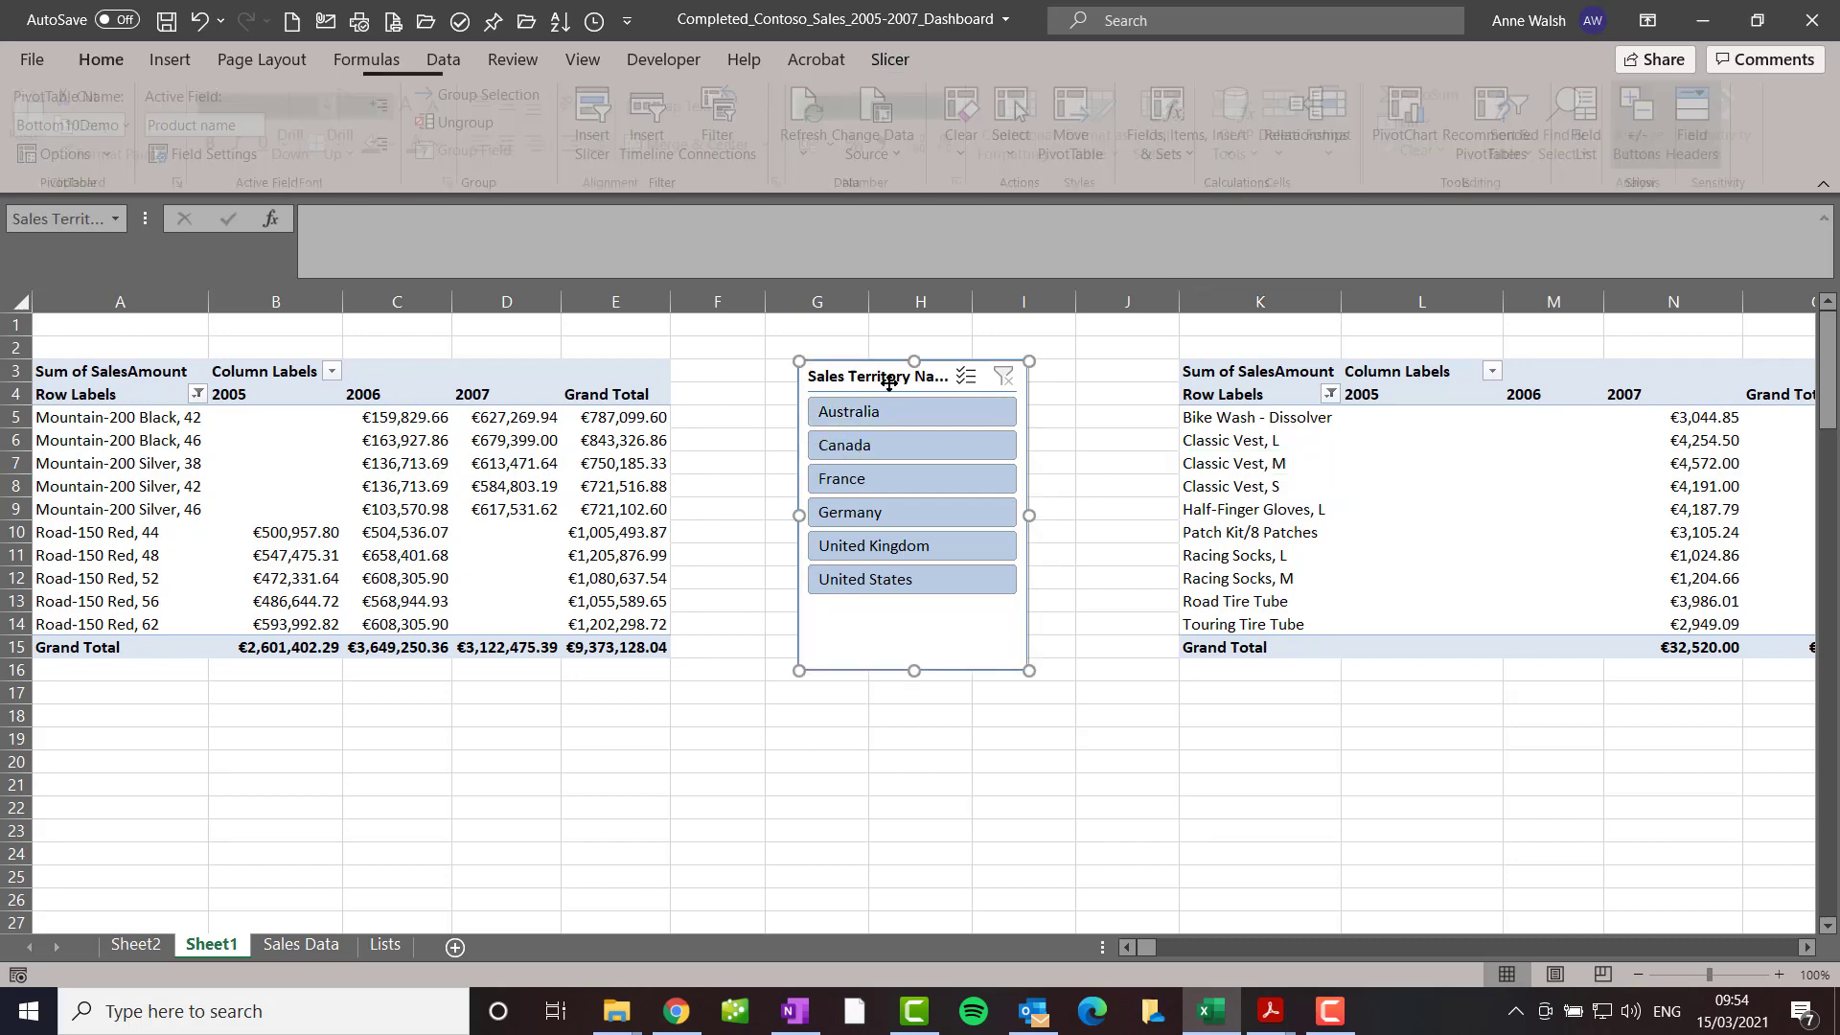
- In the slicer's Report Connections, tick Bottom10Demo alongside Top10Demo
click(889, 67)
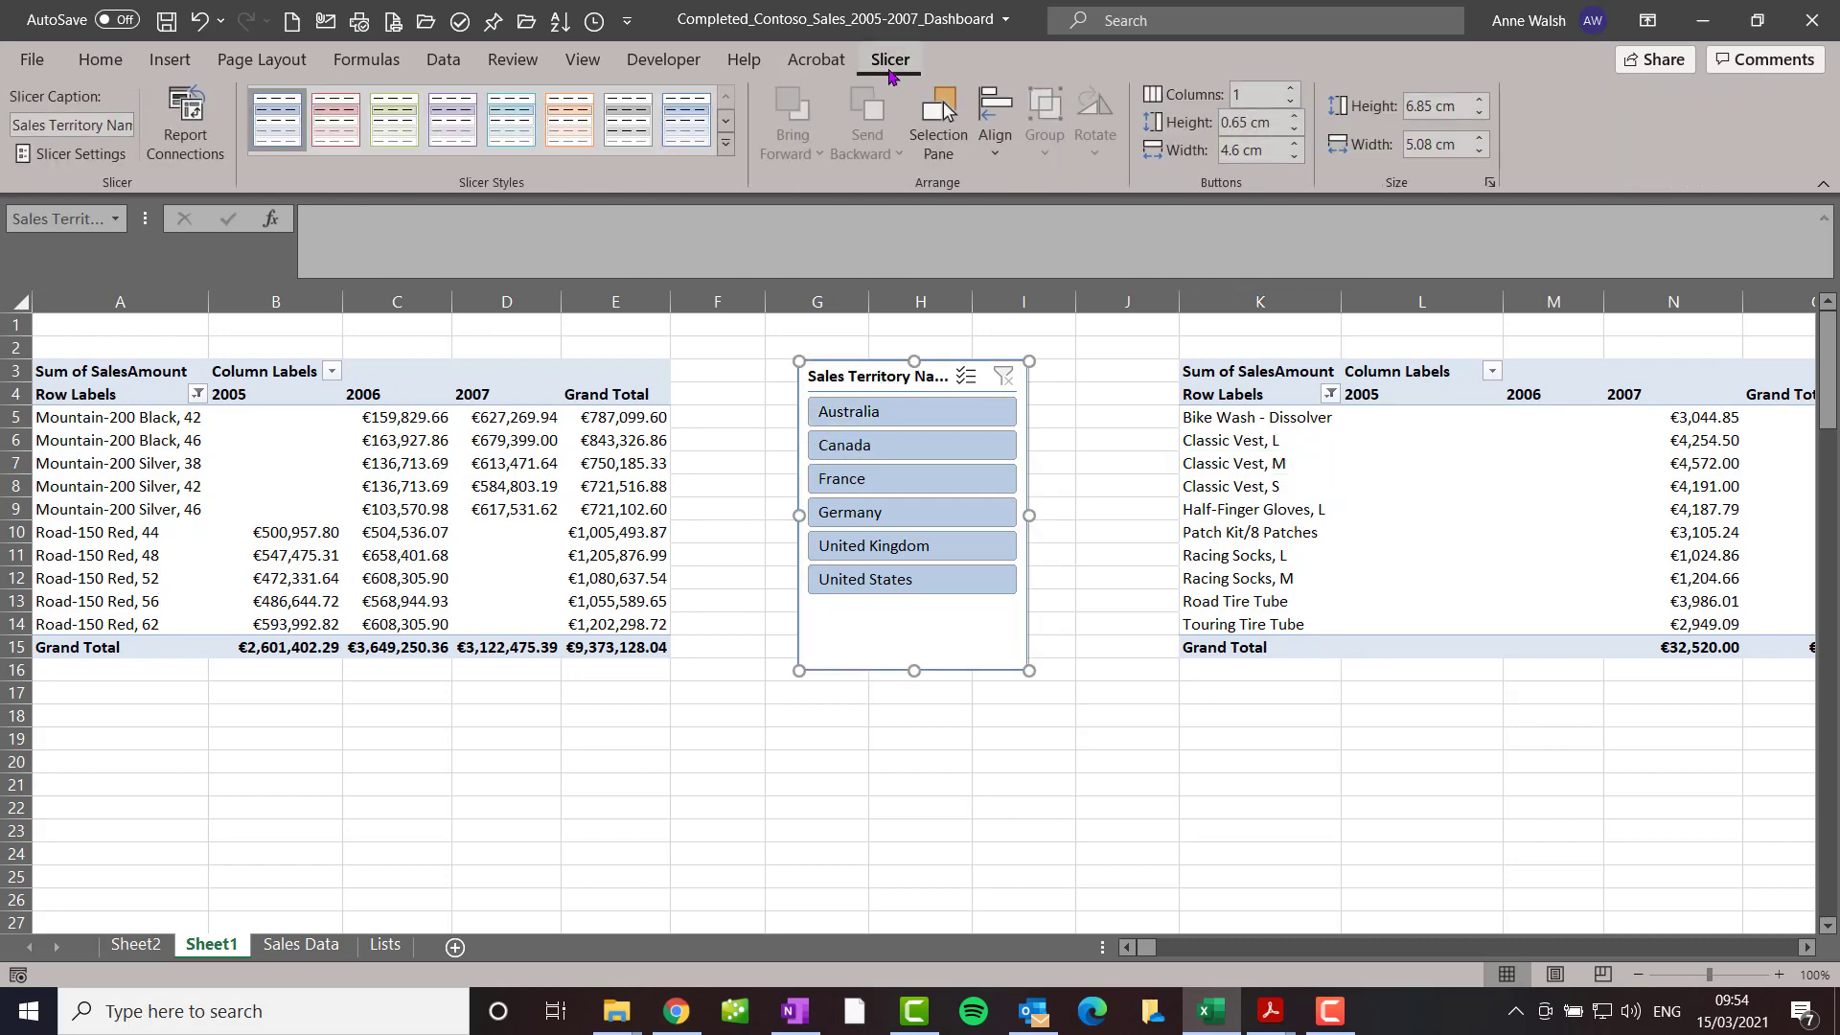
click(202, 145)
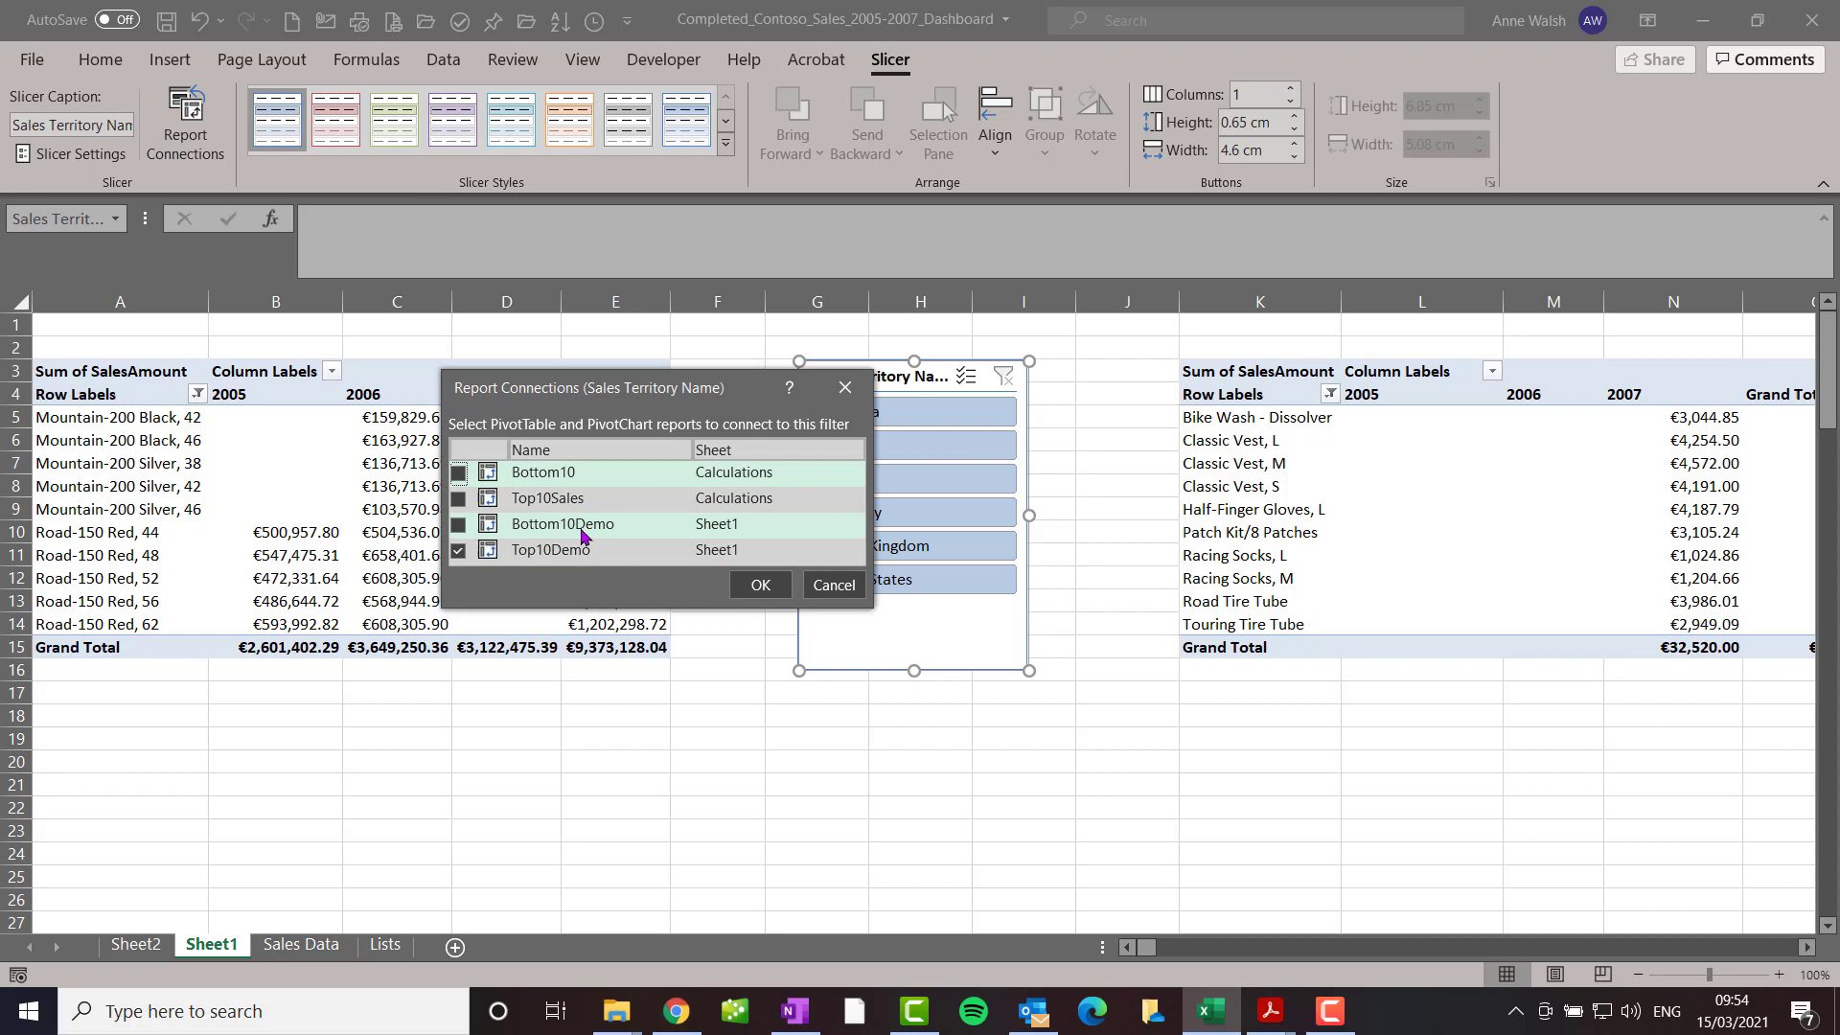
click(458, 524)
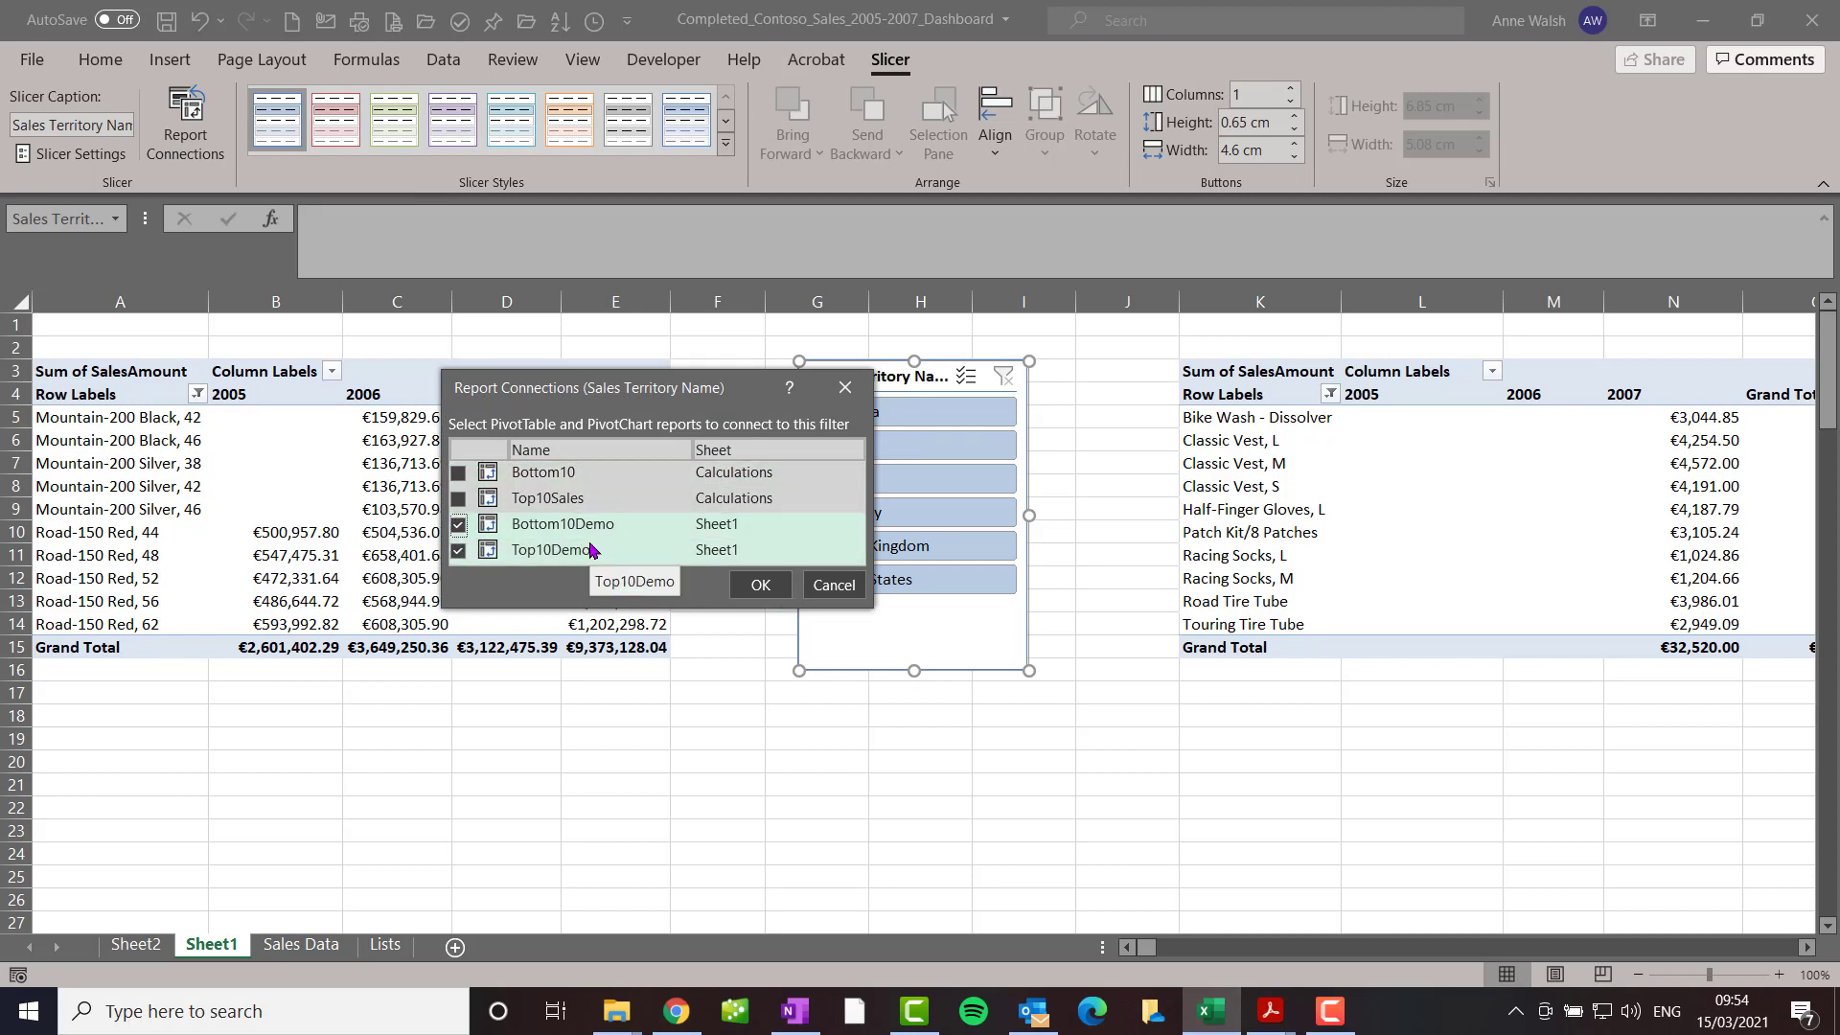
click(753, 585)
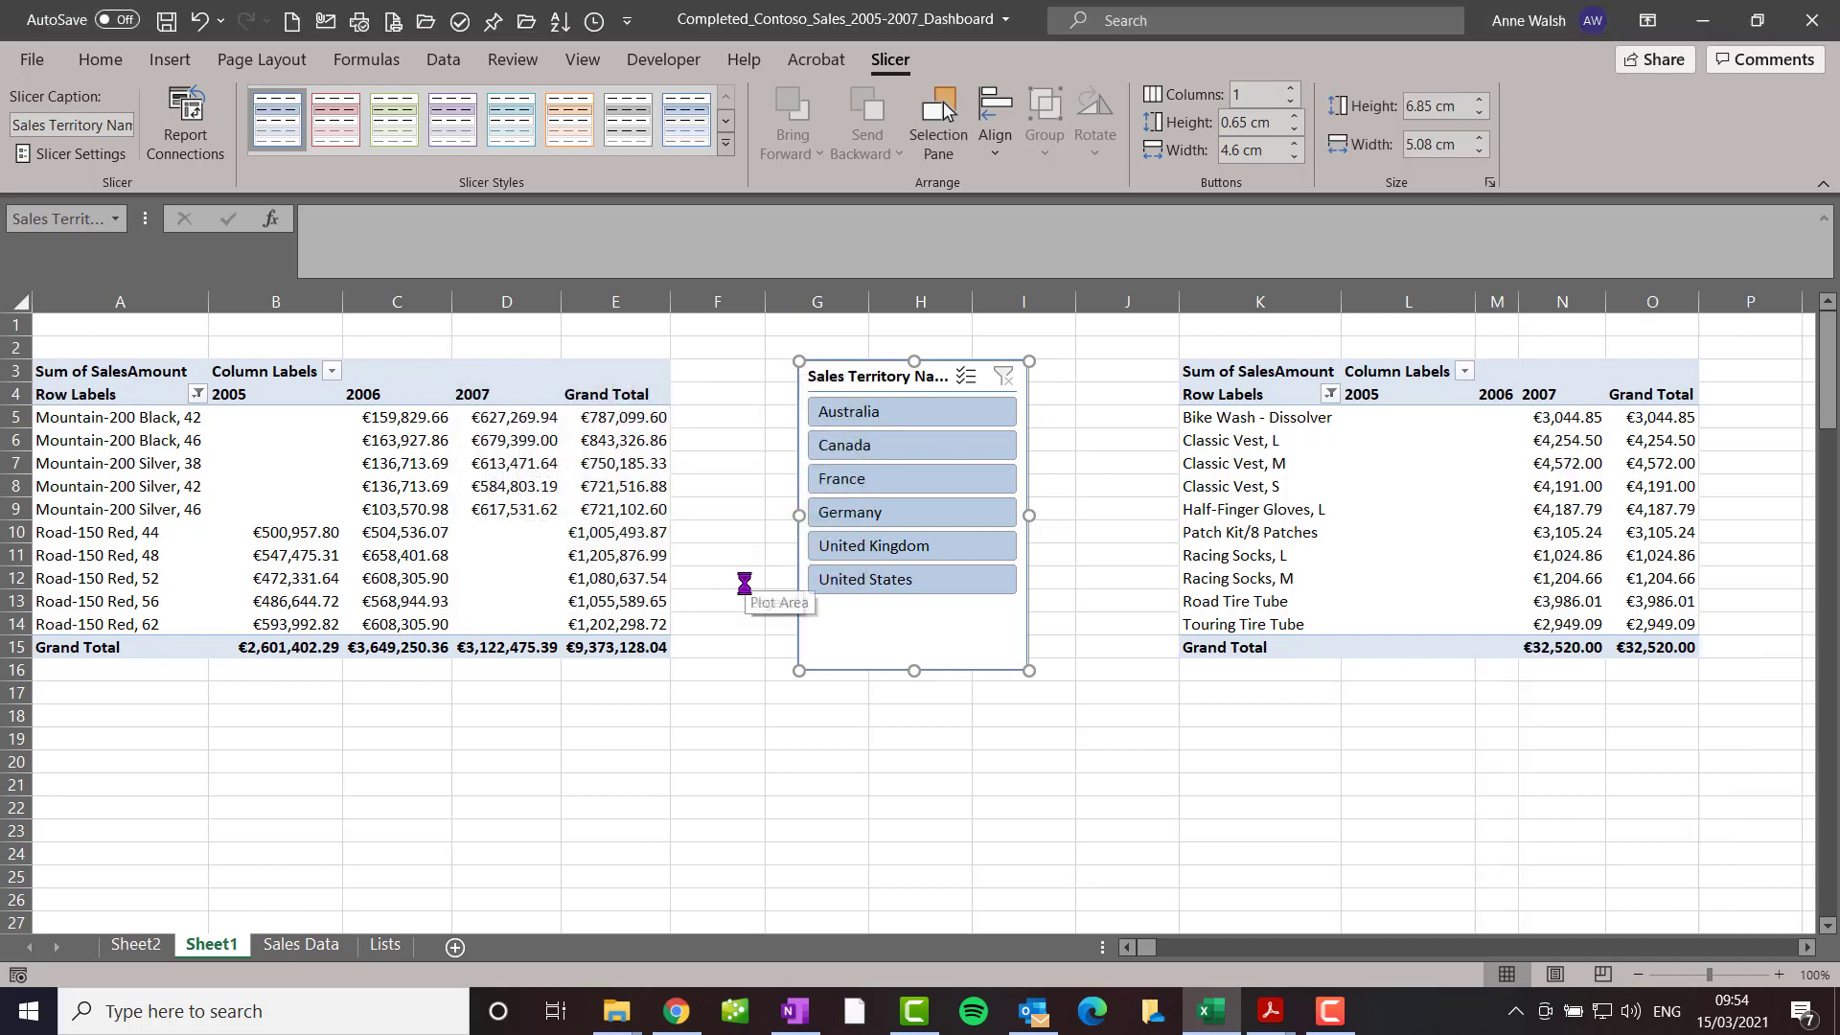
click(915, 425)
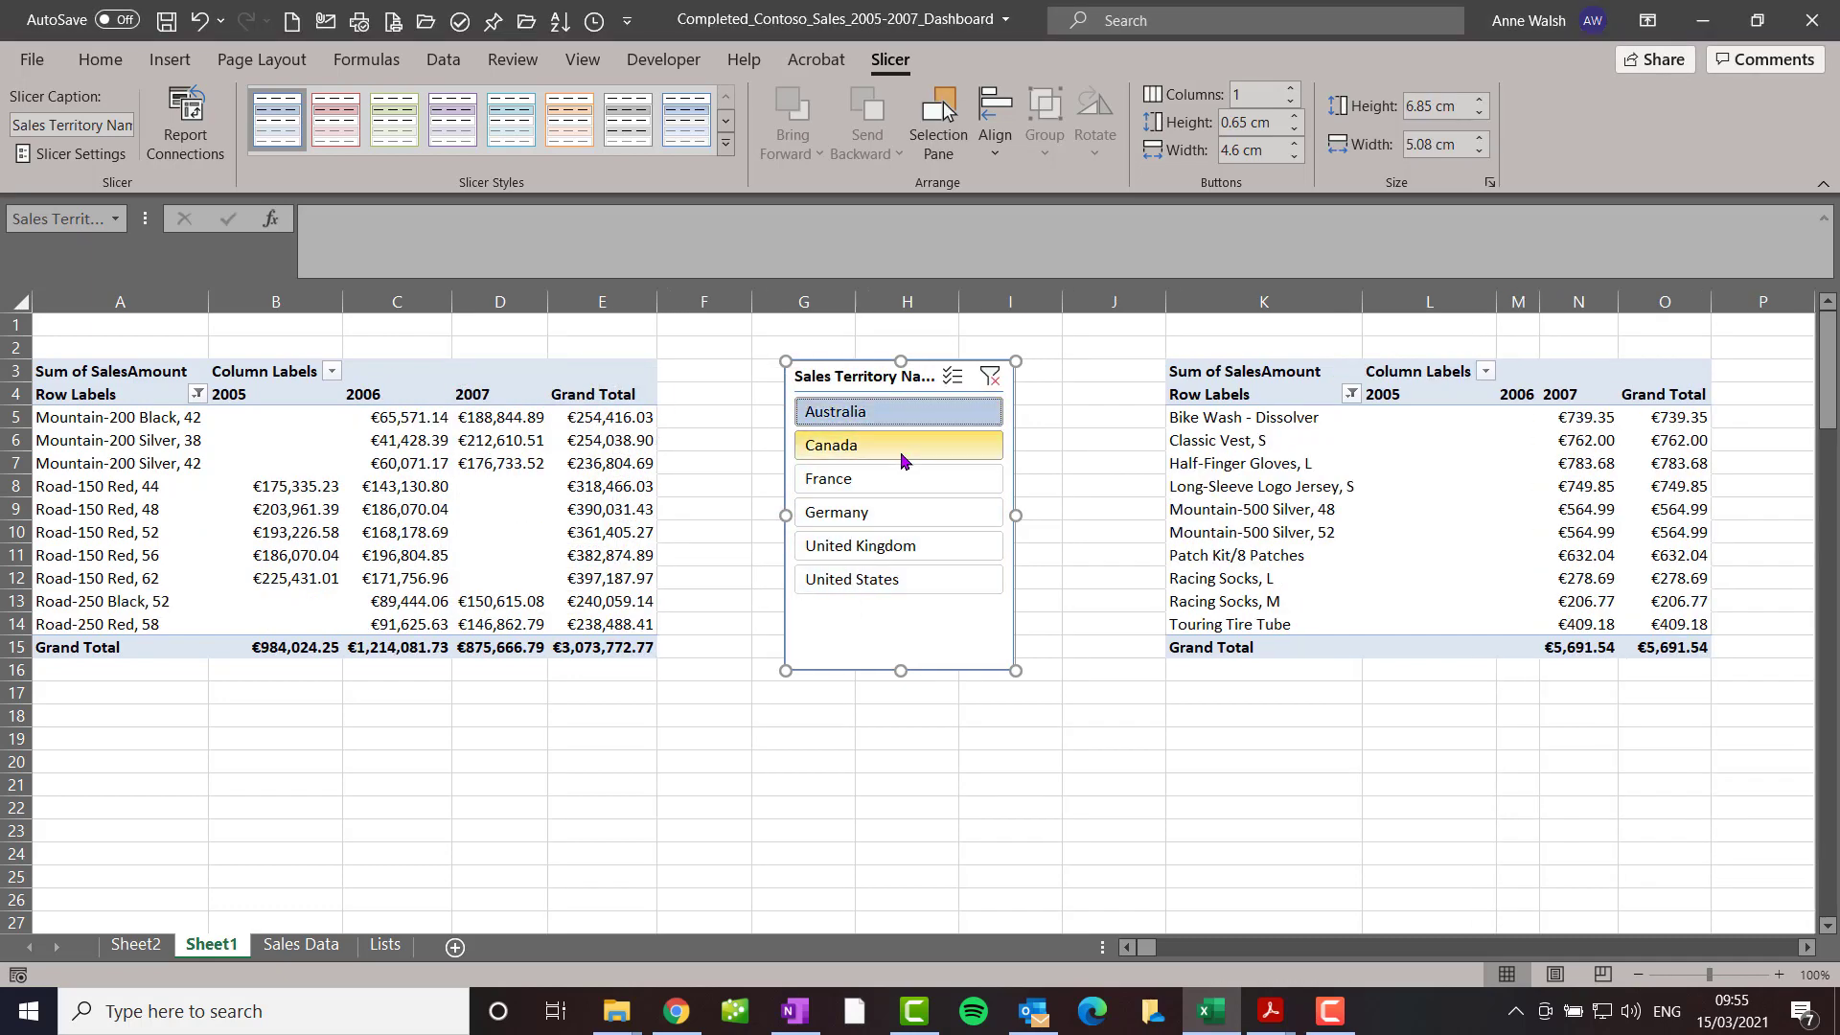
click(902, 451)
click(895, 477)
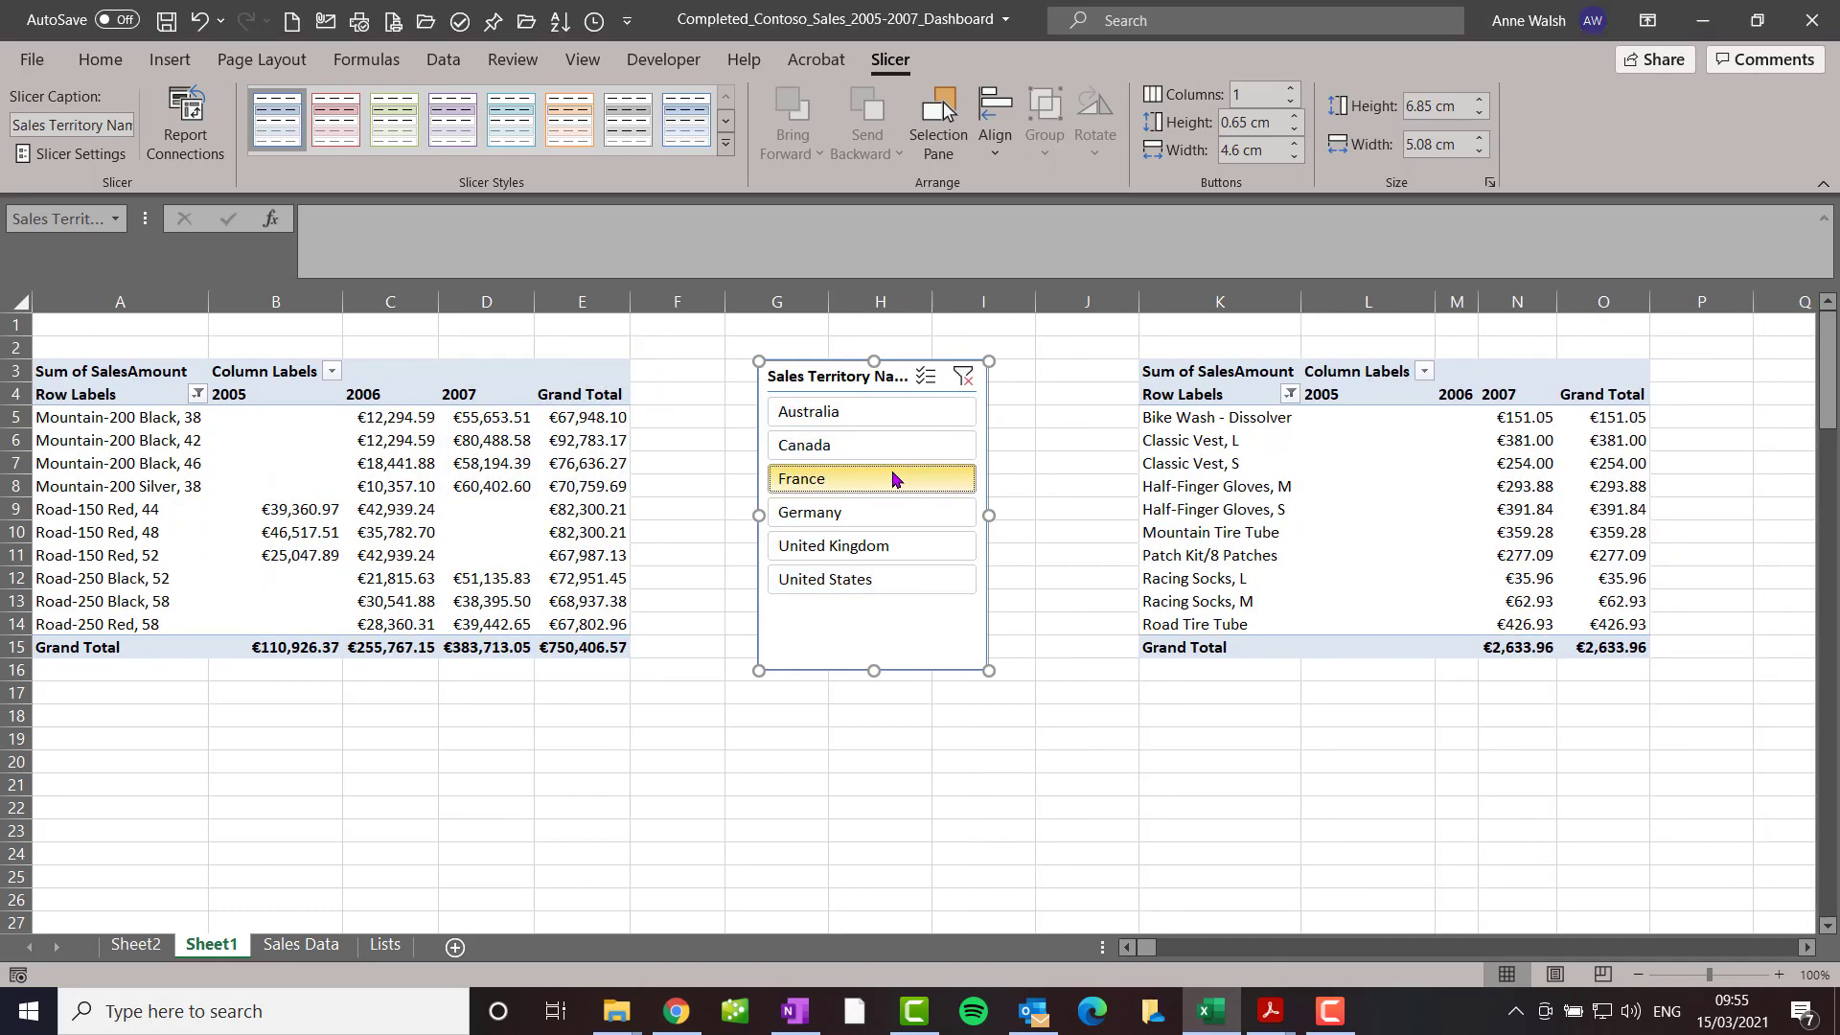
click(889, 510)
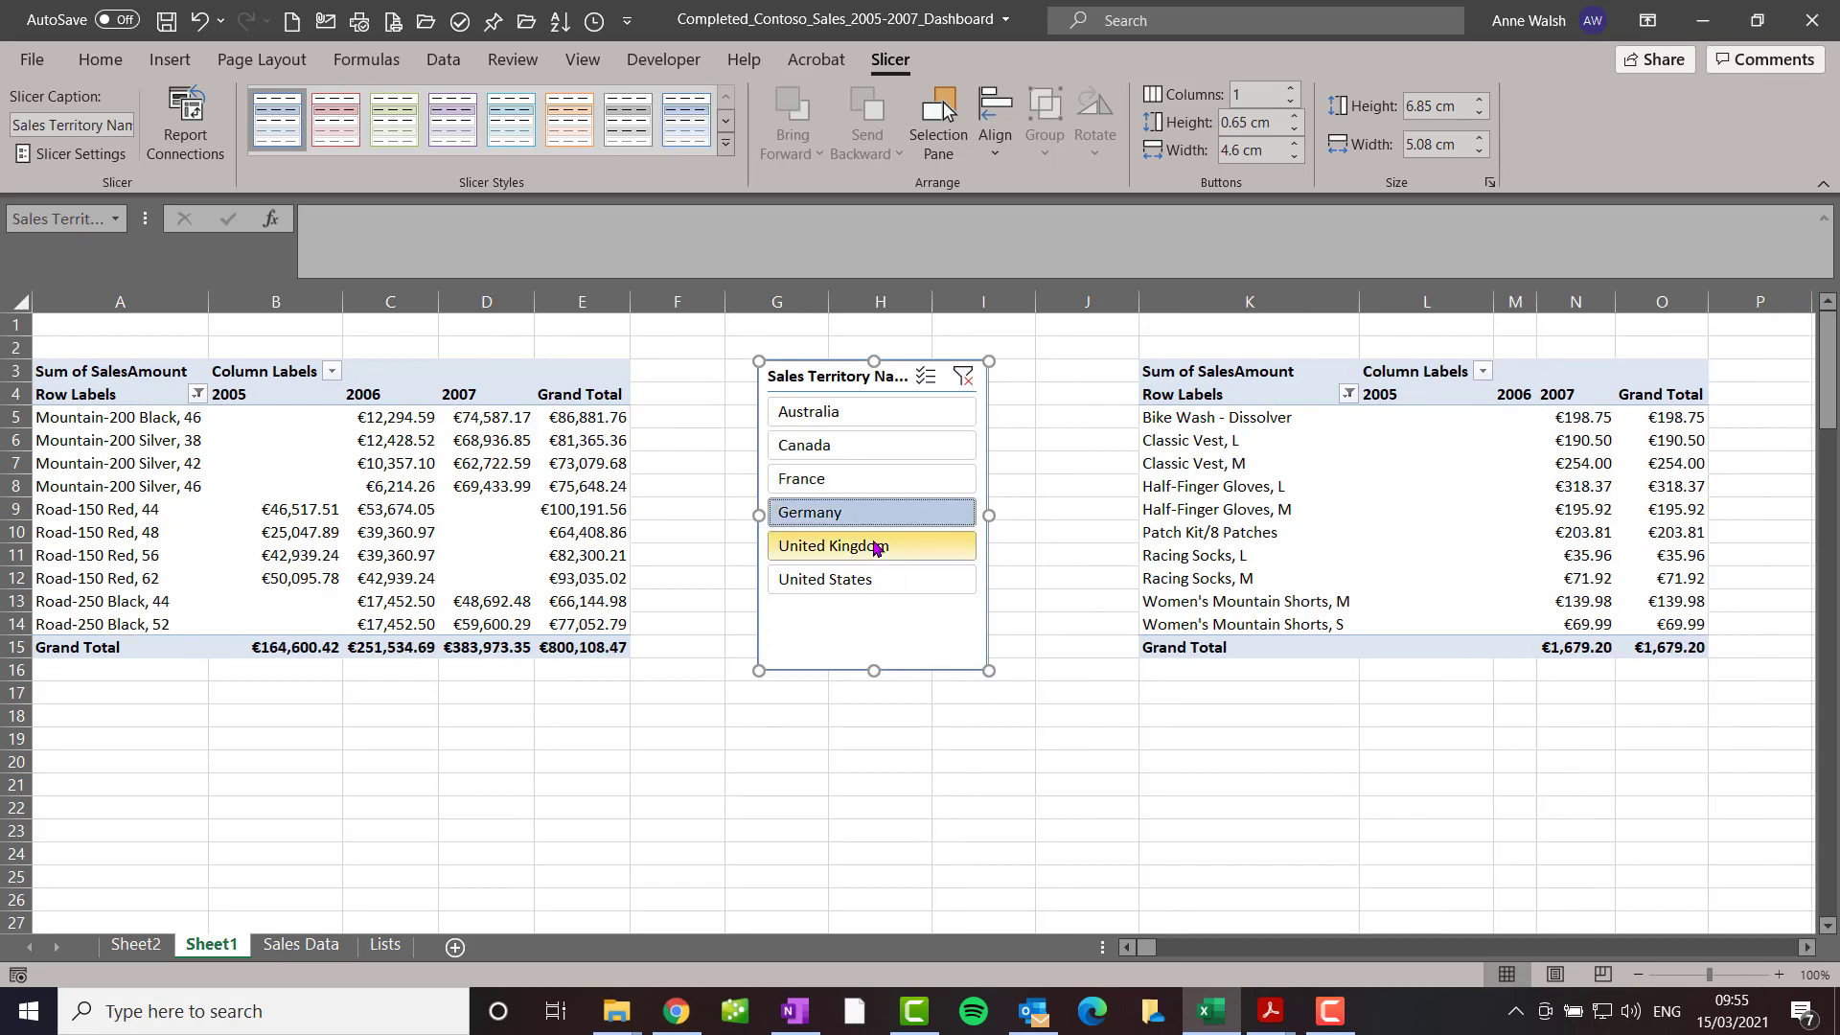
click(875, 545)
click(877, 582)
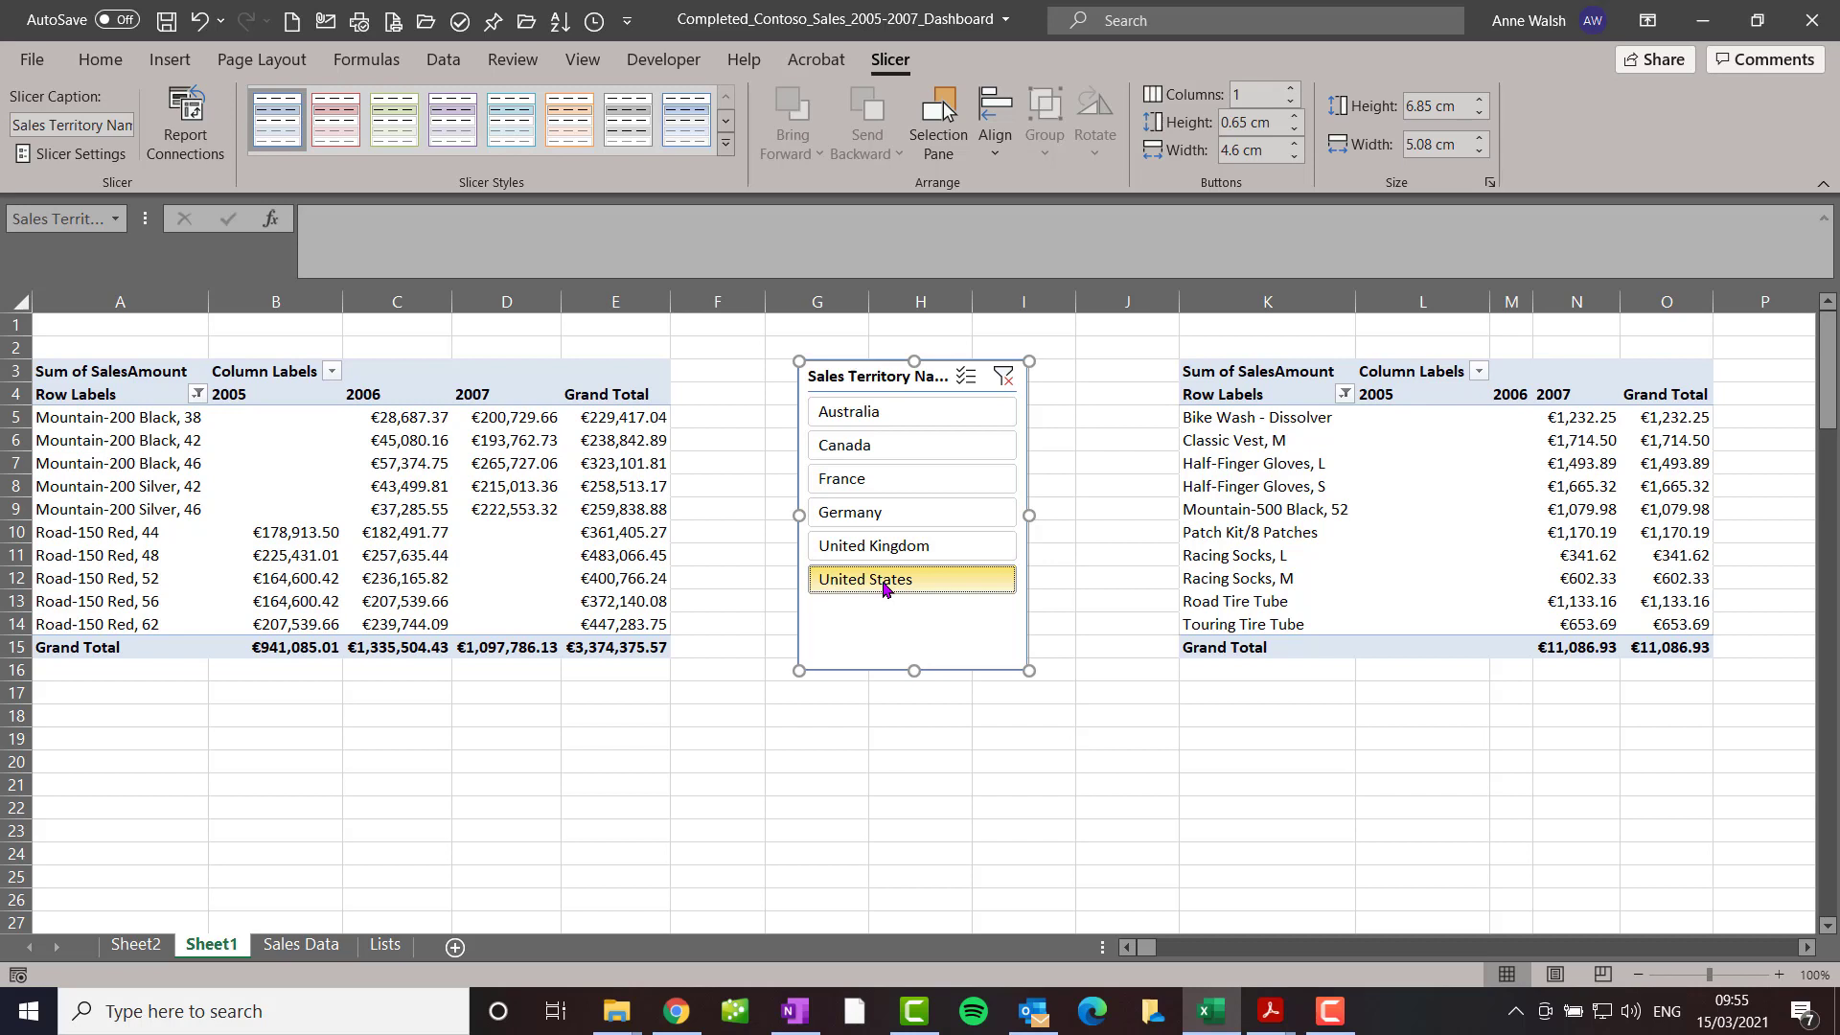
click(1004, 378)
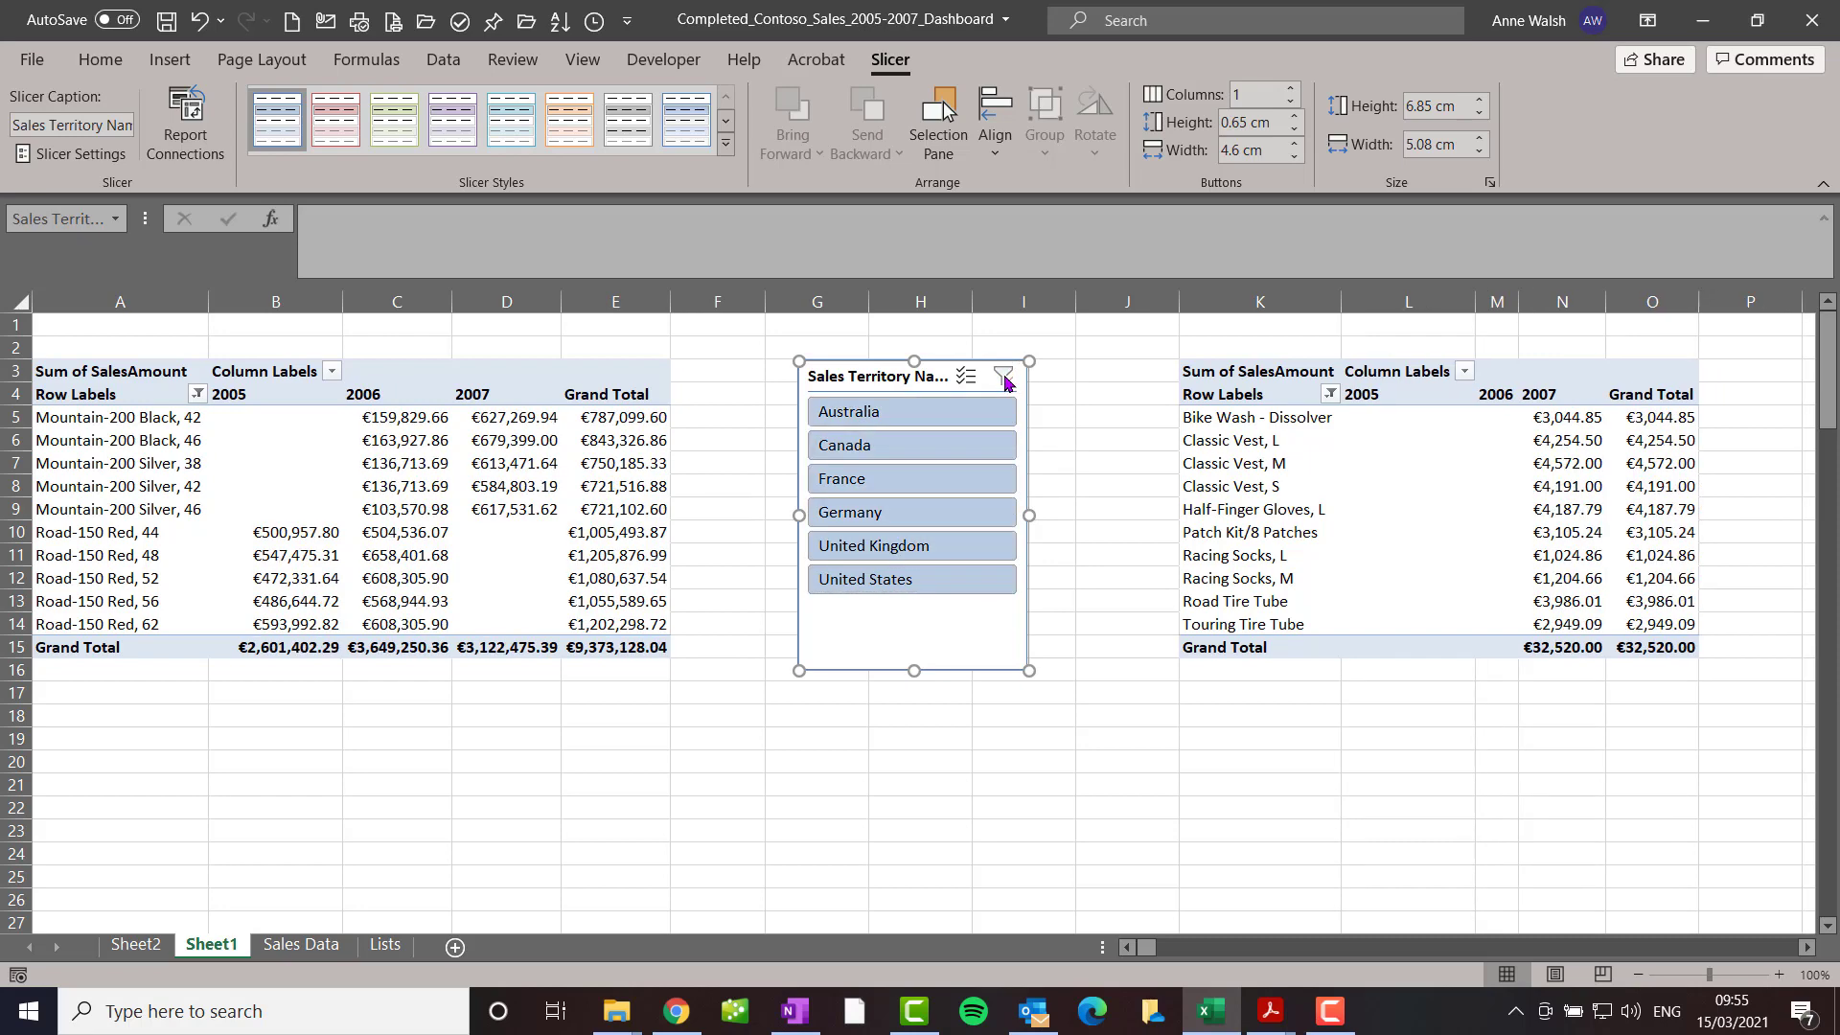